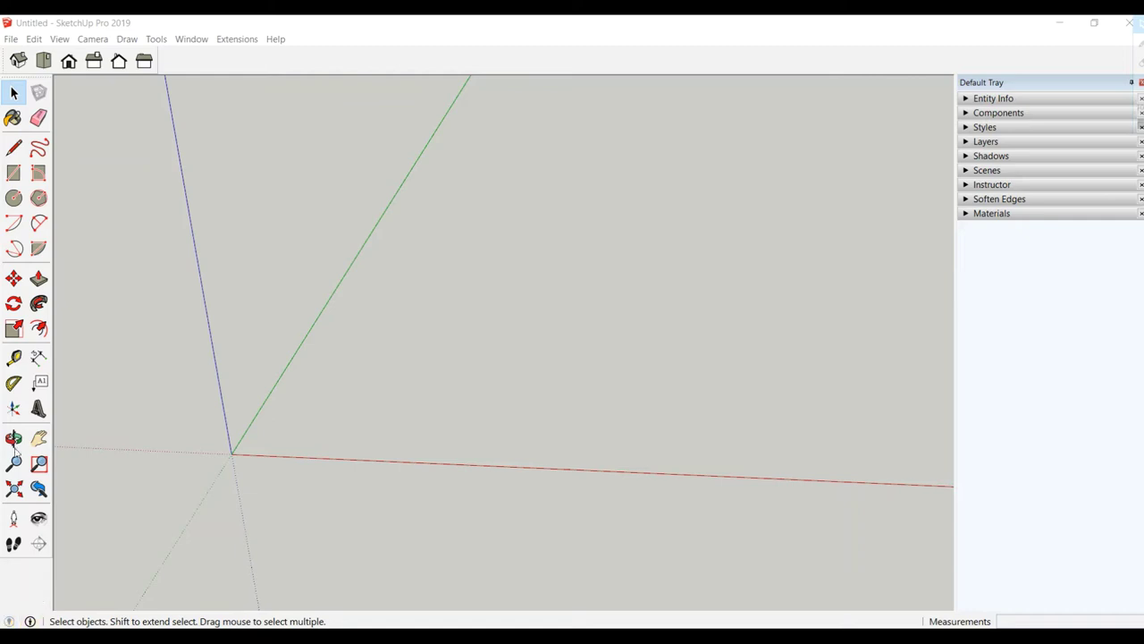
- Draw a circle of 30 cm radius centred at the origin
{"action": "left_click", "coordinate": [13, 197]}
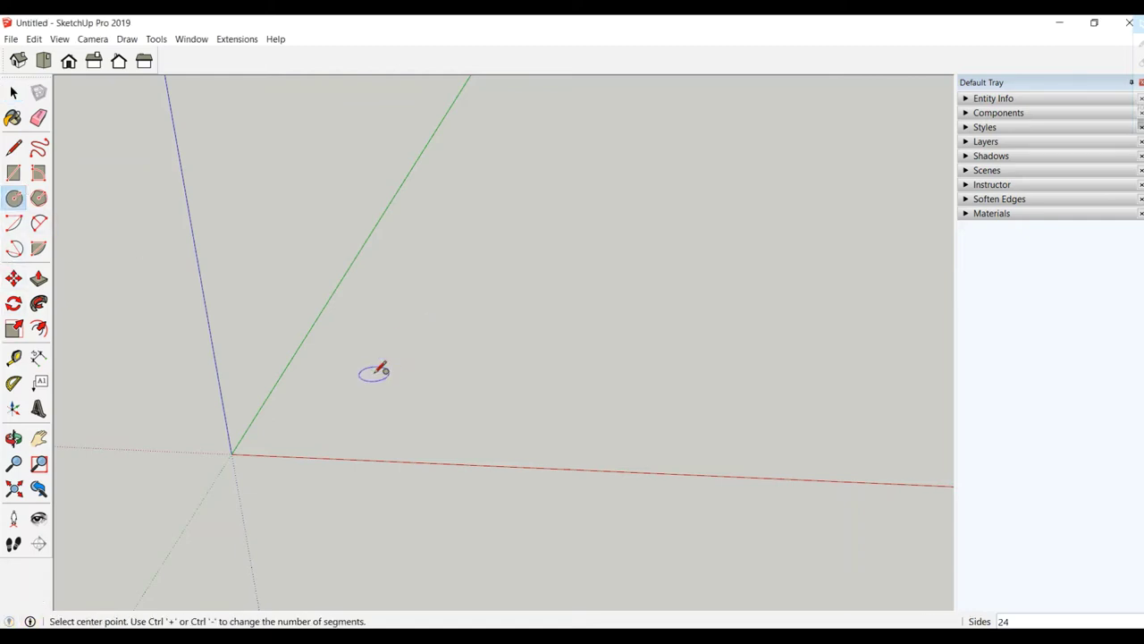
{"action": "left_click", "coordinate": [375, 373]}
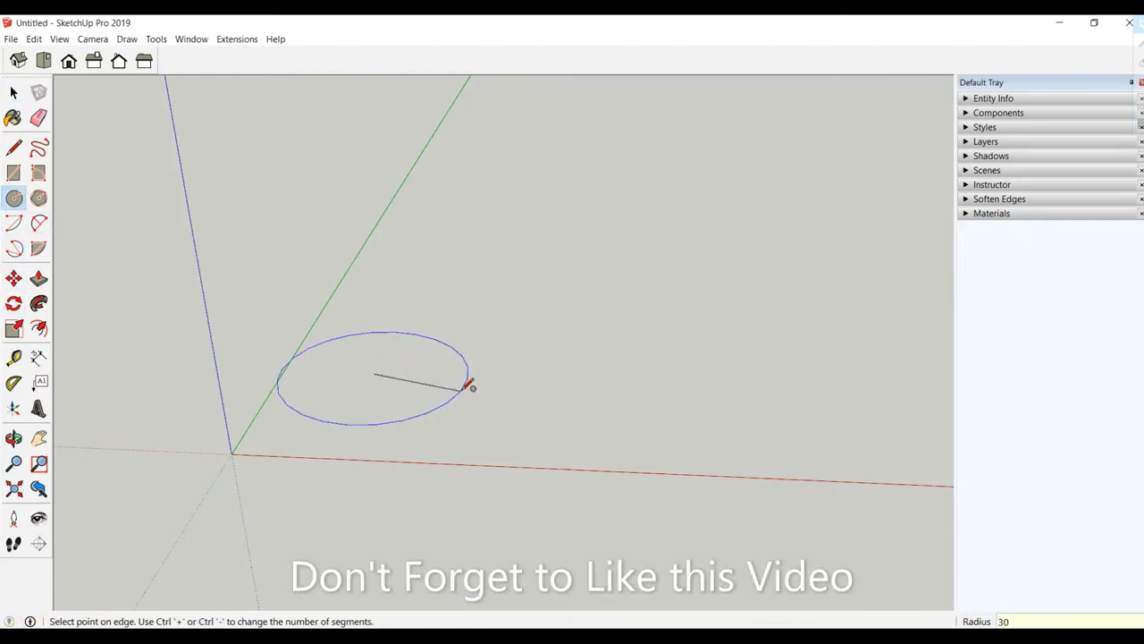
{"action": "key", "text": "Escape"}
{"action": "scroll", "coordinate": [468, 384], "scroll_direction": "down", "scroll_amount": 2}
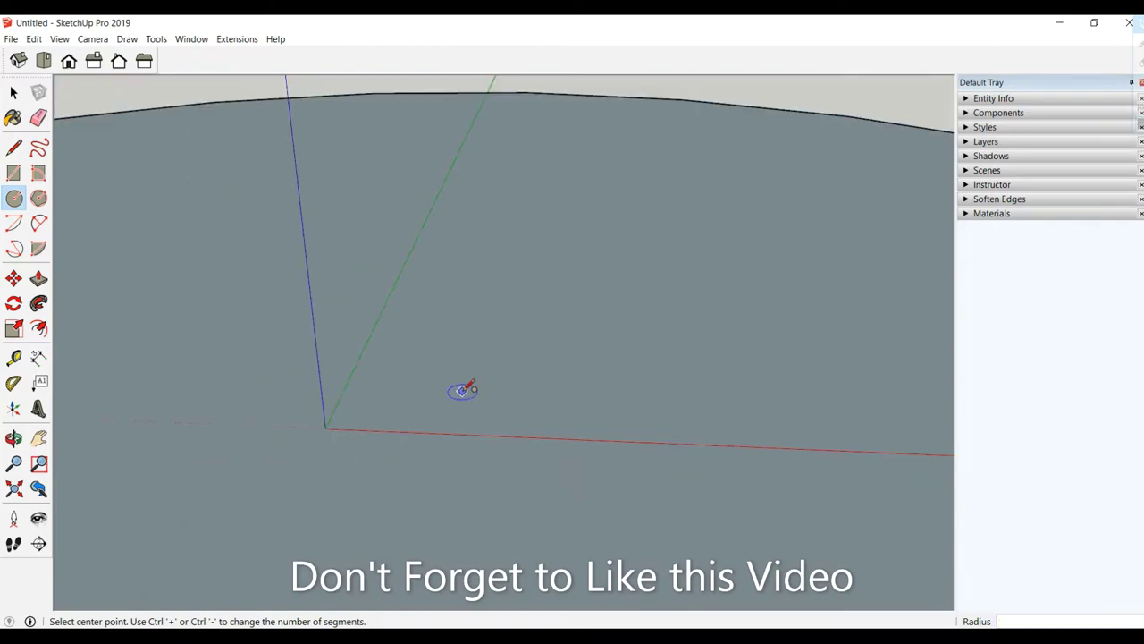
{"action": "scroll", "coordinate": [463, 390], "scroll_direction": "down", "scroll_amount": 2}
{"action": "scroll", "coordinate": [463, 391], "scroll_direction": "down", "scroll_amount": 1}
{"action": "scroll", "coordinate": [462, 396], "scroll_direction": "down", "scroll_amount": 2}
{"action": "scroll", "coordinate": [462, 396], "scroll_direction": "down", "scroll_amount": 2}
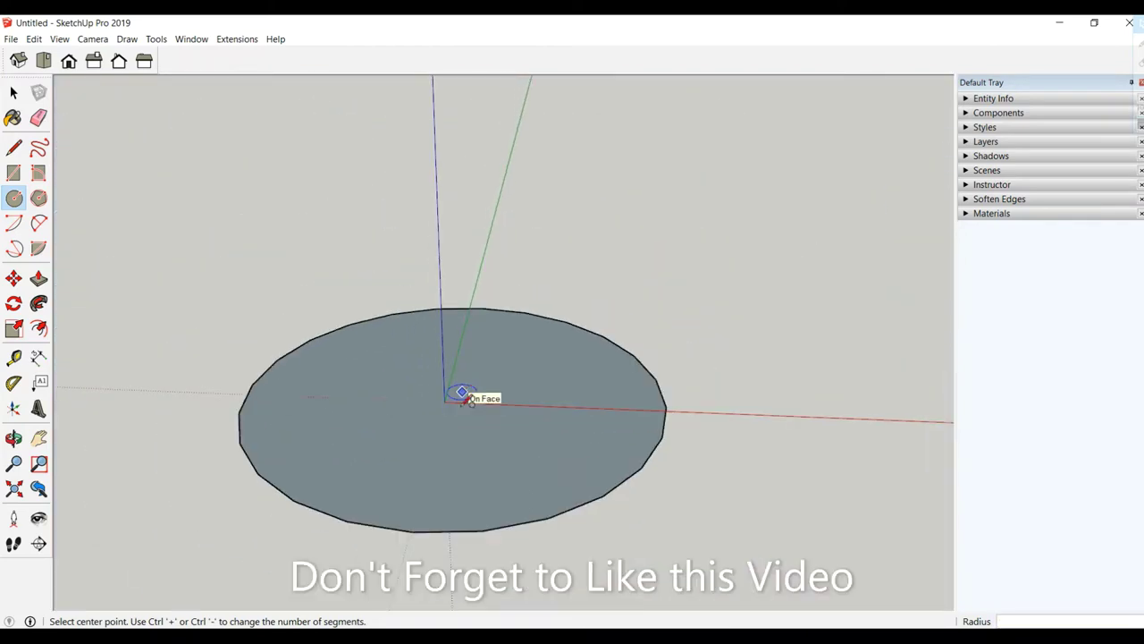
{"action": "scroll", "coordinate": [483, 461], "scroll_direction": "down", "scroll_amount": 1}
{"action": "scroll", "coordinate": [517, 456], "scroll_direction": "up", "scroll_amount": 1}
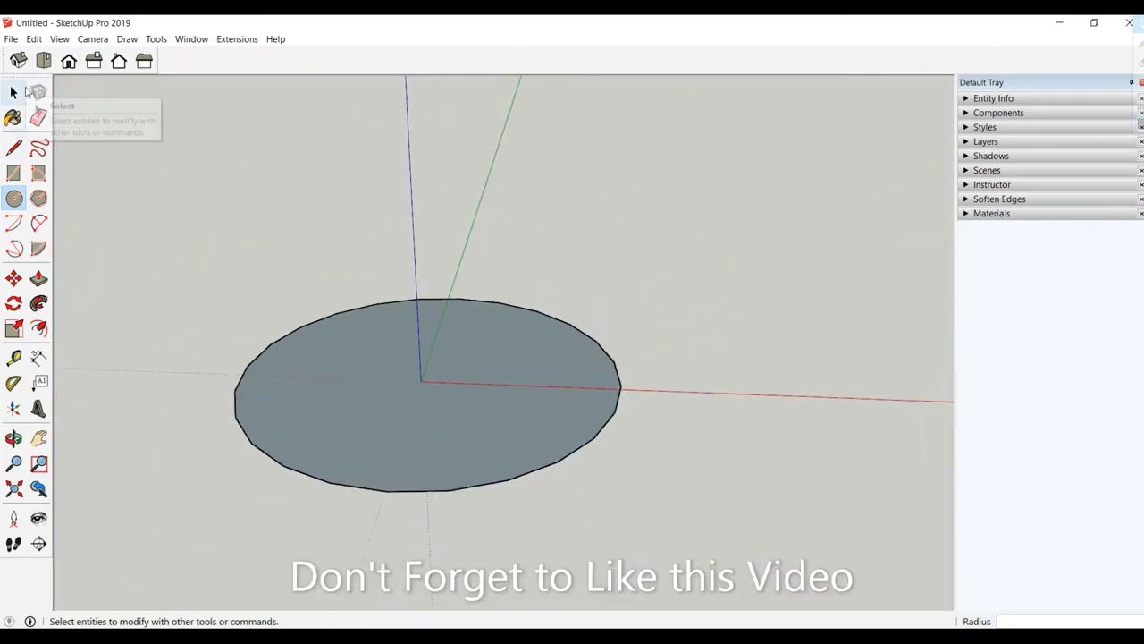
- Set the circle's edge to 100 segments in Entity Info
{"action": "left_click", "coordinate": [26, 92]}
{"action": "left_click", "coordinate": [452, 492]}
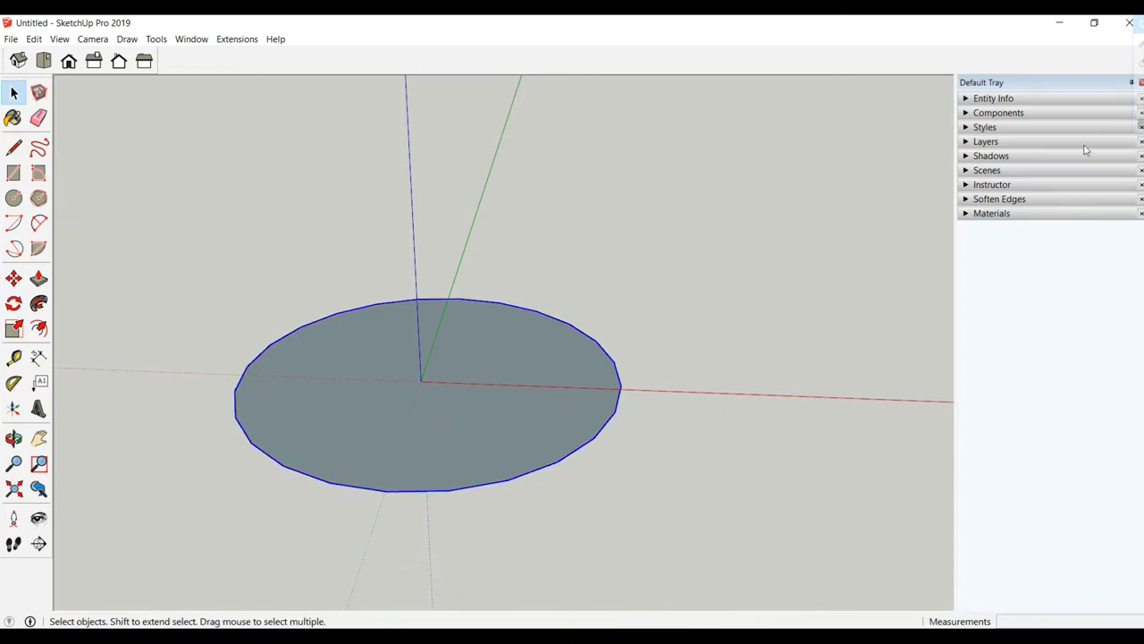
{"action": "left_click", "coordinate": [1024, 104]}
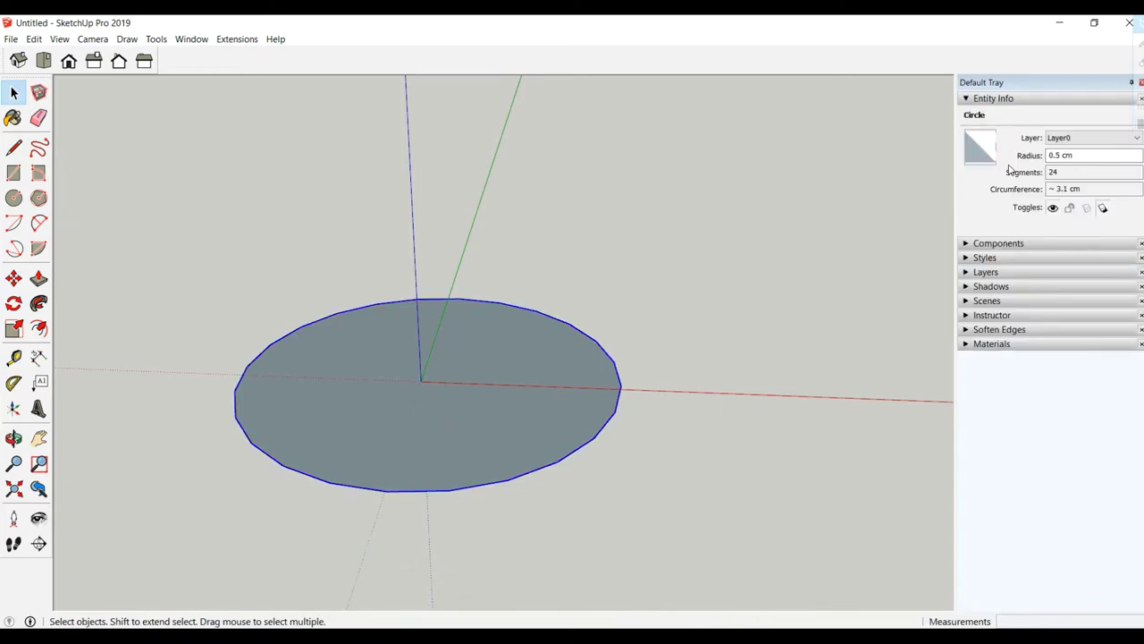
{"action": "left_click", "coordinate": [1059, 171]}
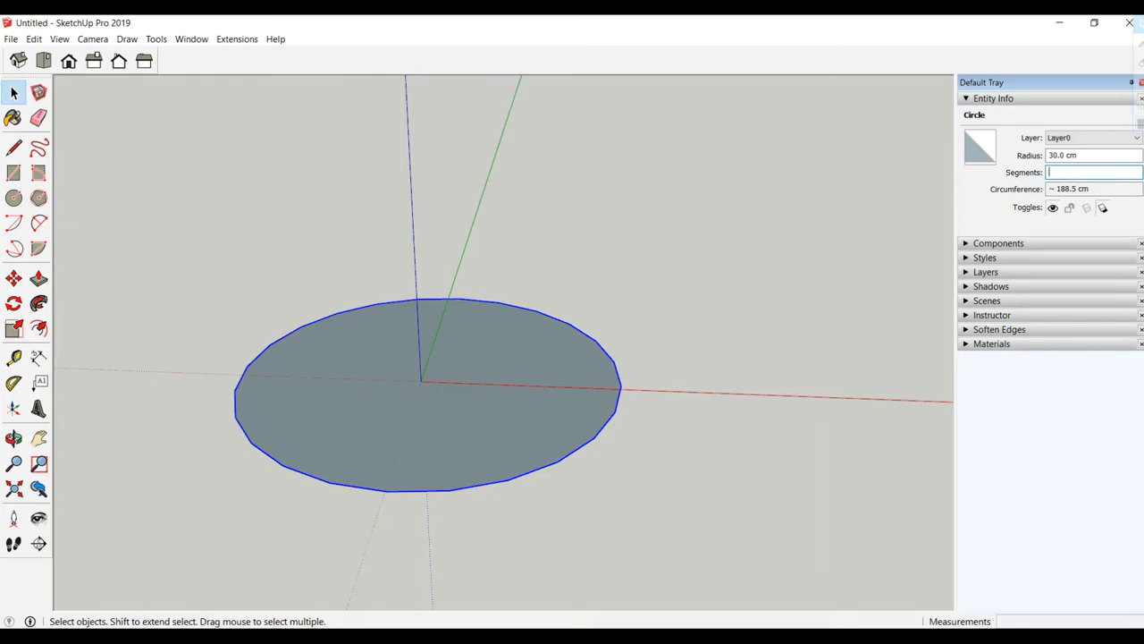
{"action": "type", "text": "100"}
{"action": "key", "text": "Return"}
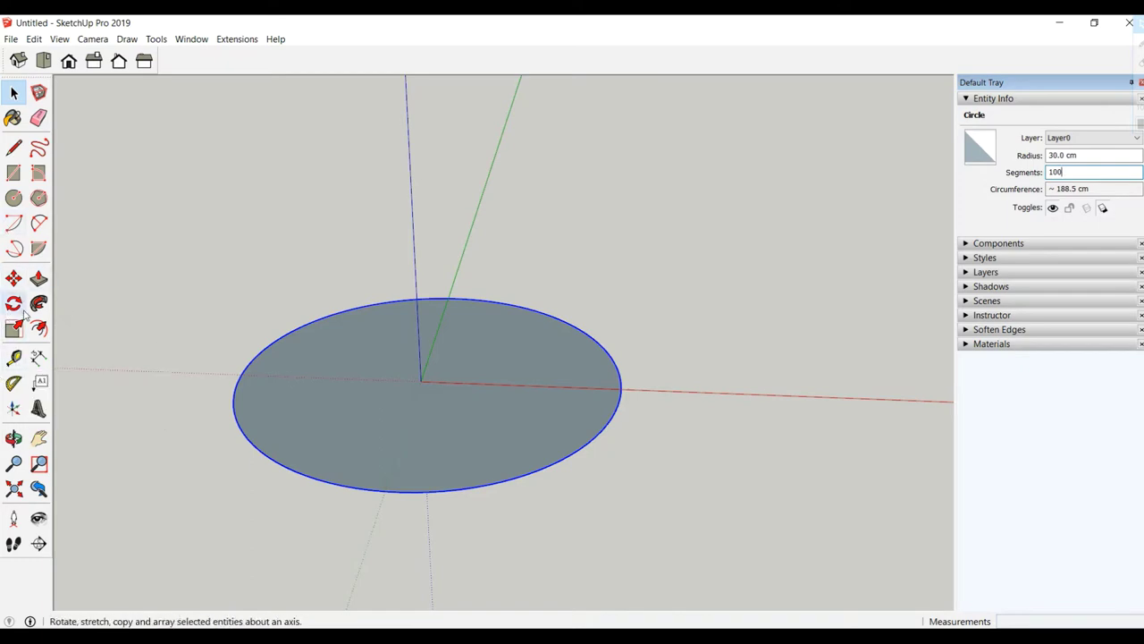
- Push/pull the circle face up 4 cm into a disc
{"action": "left_click", "coordinate": [38, 279]}
{"action": "left_click_drag", "start_coordinate": [349, 391], "coordinate": [336, 339]}
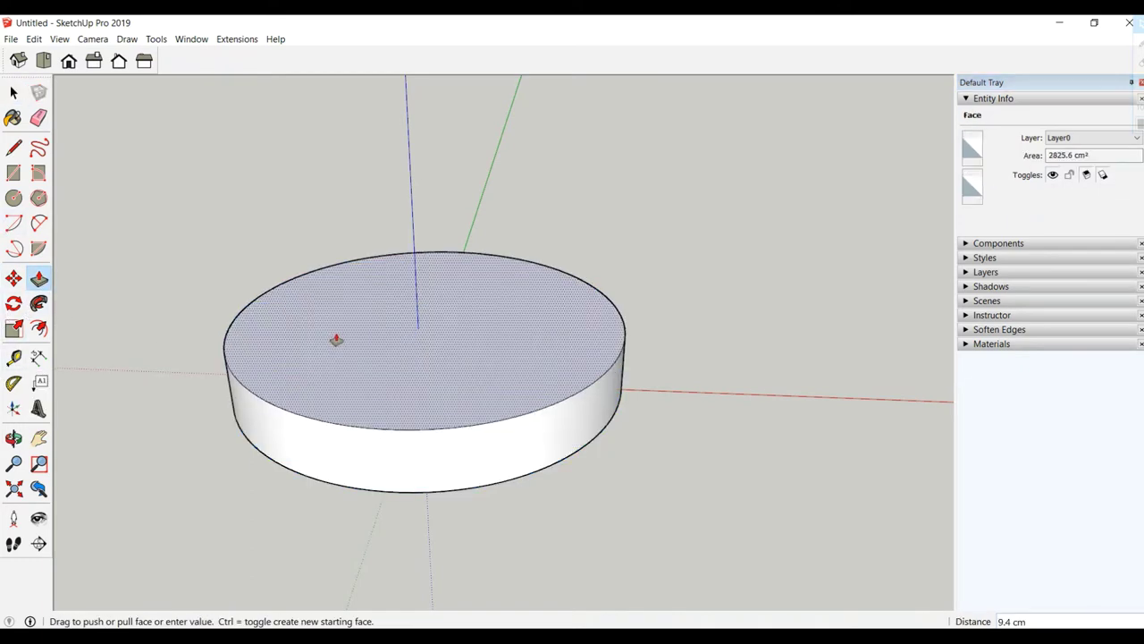
{"action": "type", "text": "4"}
{"action": "key", "text": "Return"}
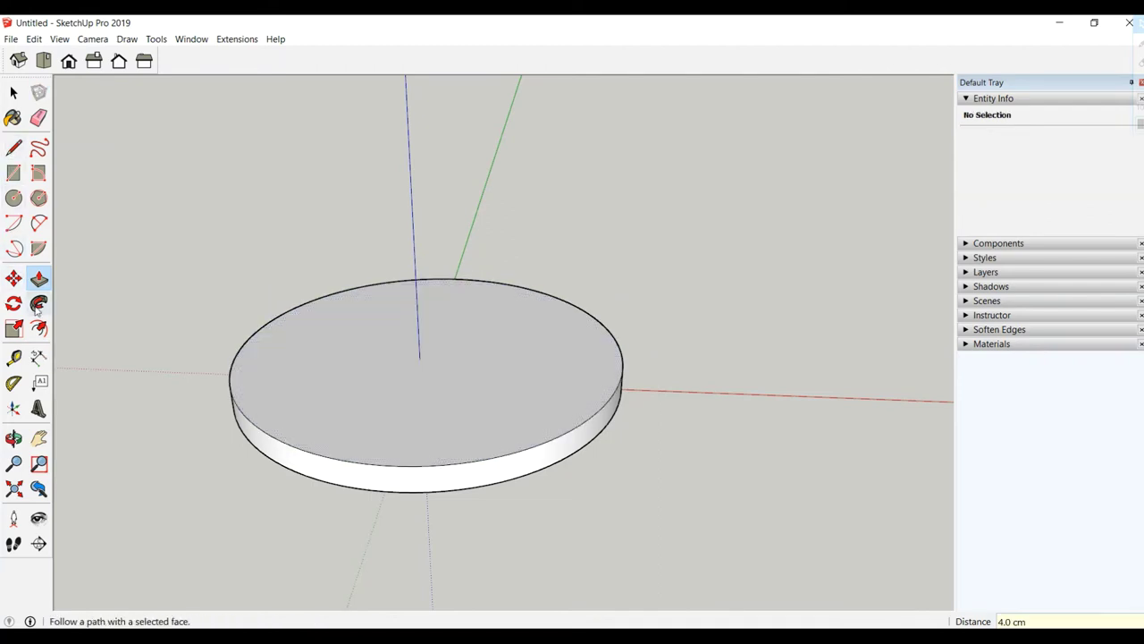
- Offset the top face inward 1 cm and sink the inner face 3 cm to form the rim
{"action": "left_click", "coordinate": [39, 329]}
{"action": "left_click", "coordinate": [249, 336]}
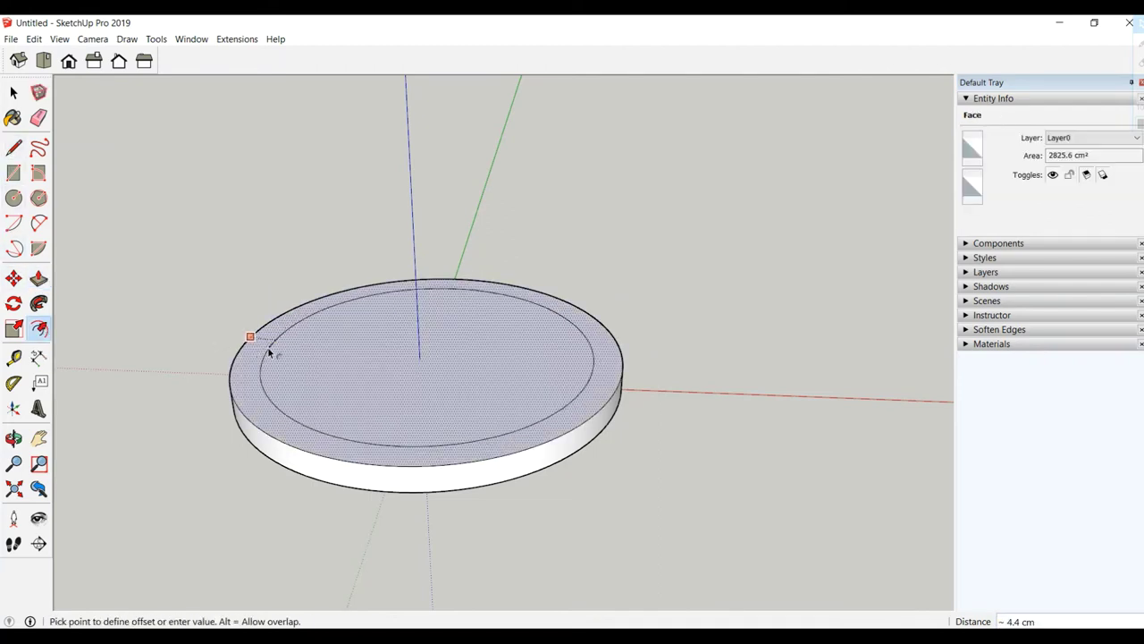
{"action": "key", "text": "Return"}
{"action": "left_click", "coordinate": [39, 279]}
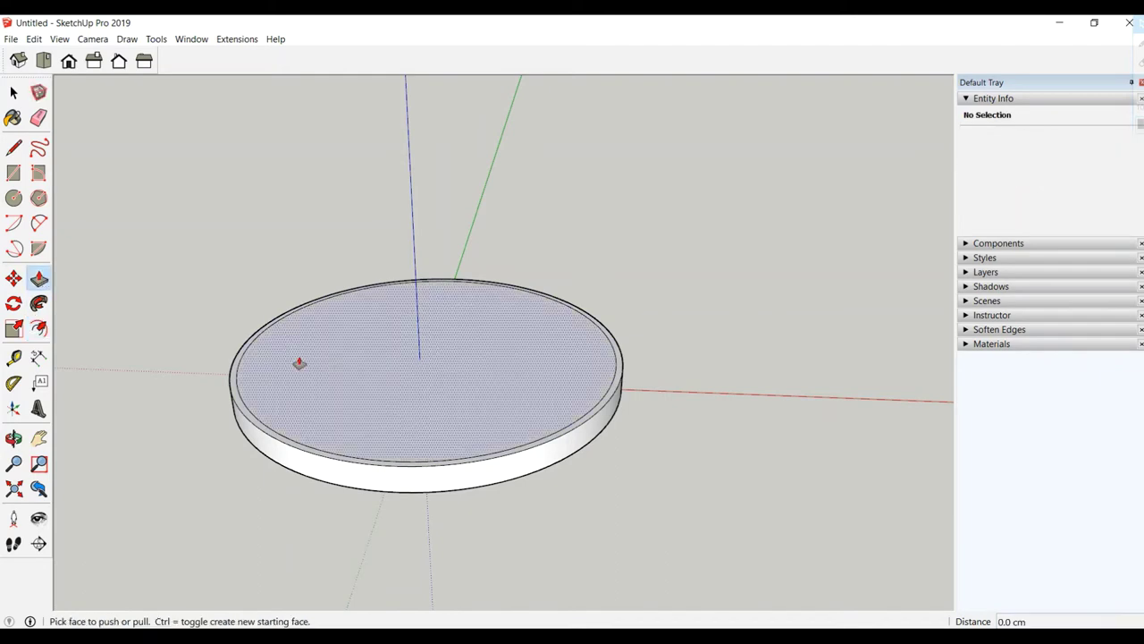
{"action": "left_click", "coordinate": [336, 374]}
{"action": "type", "text": "3"}
{"action": "key", "text": "Return"}
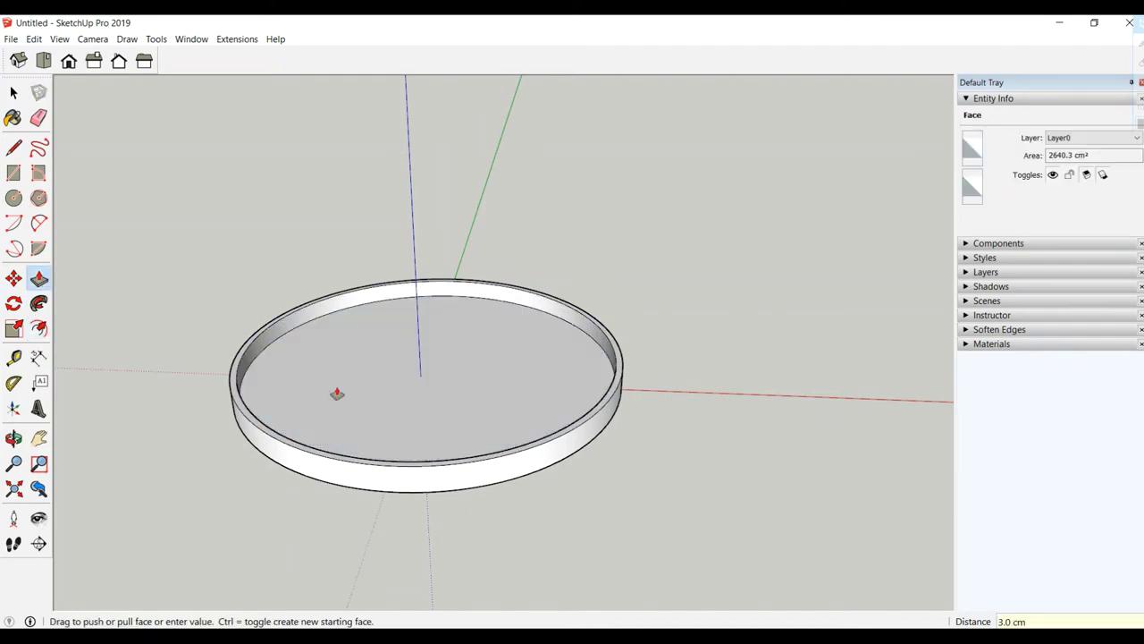
{"action": "key", "text": "space"}
- Group the whole tray and turn it into component Component#1
{"action": "left_click_drag", "start_coordinate": [77, 123], "coordinate": [744, 540]}
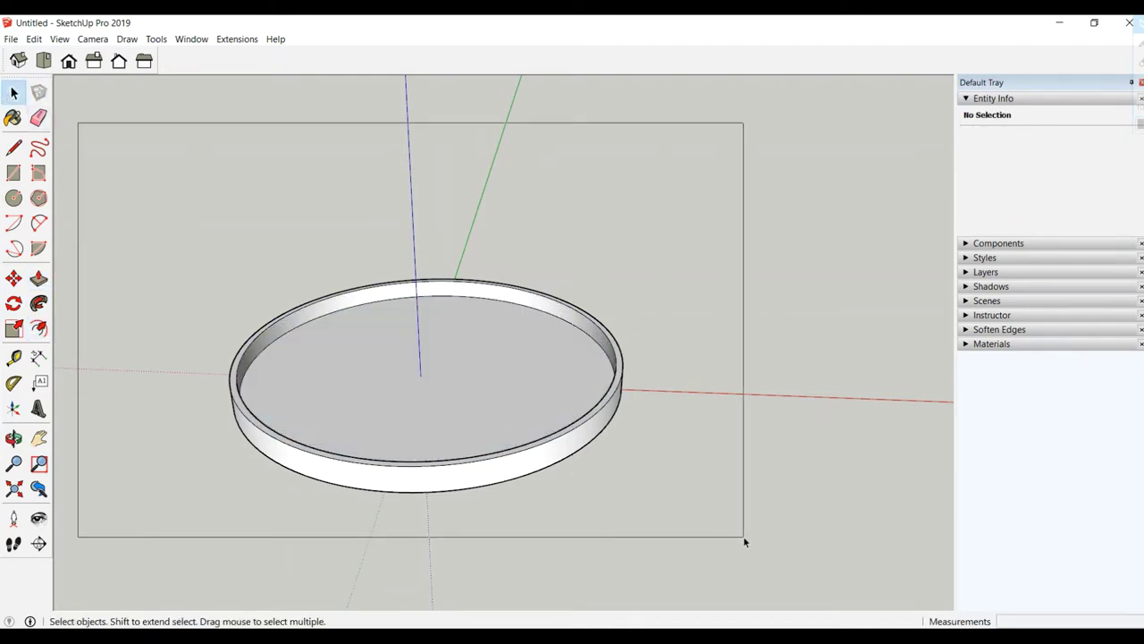
{"action": "right_click", "coordinate": [551, 441]}
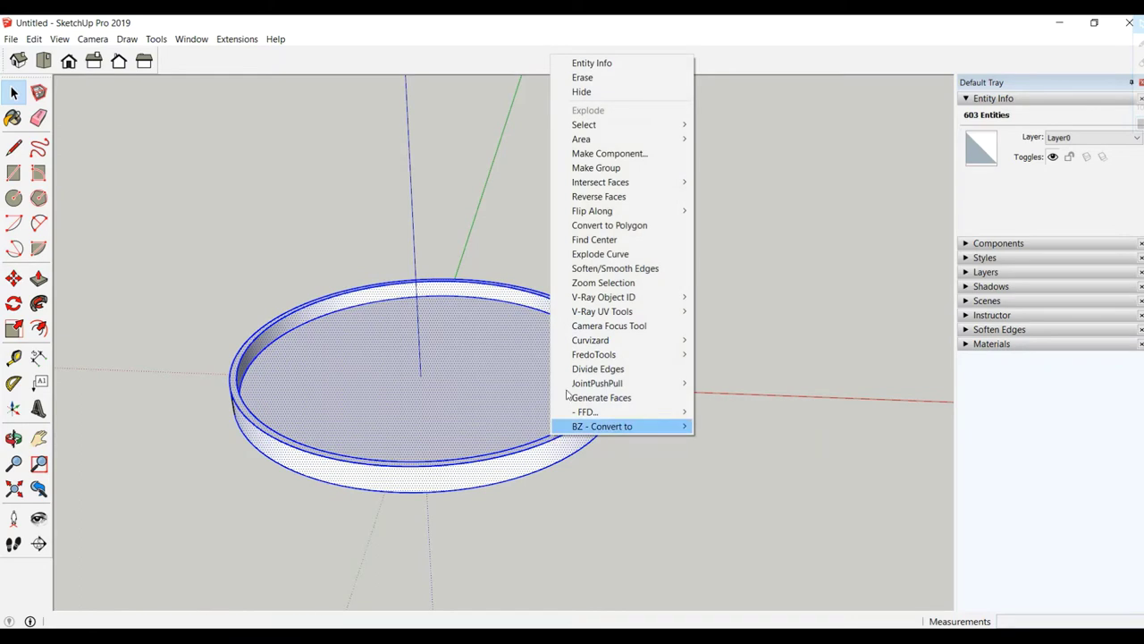
{"action": "left_click", "coordinate": [595, 167]}
{"action": "right_click", "coordinate": [421, 382]}
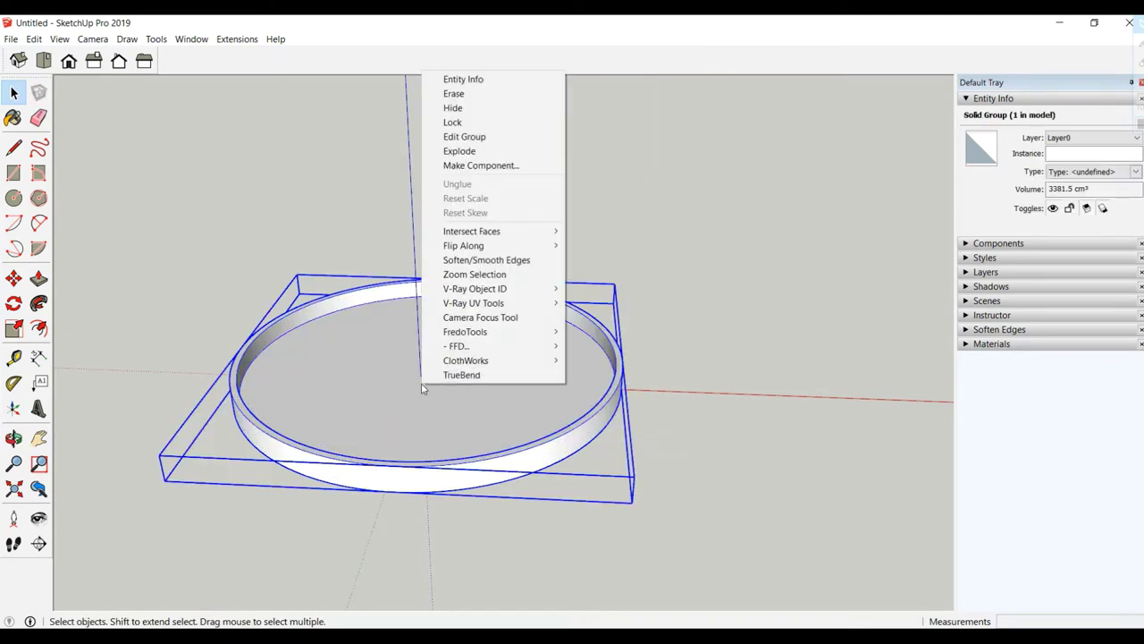
{"action": "left_click", "coordinate": [474, 166]}
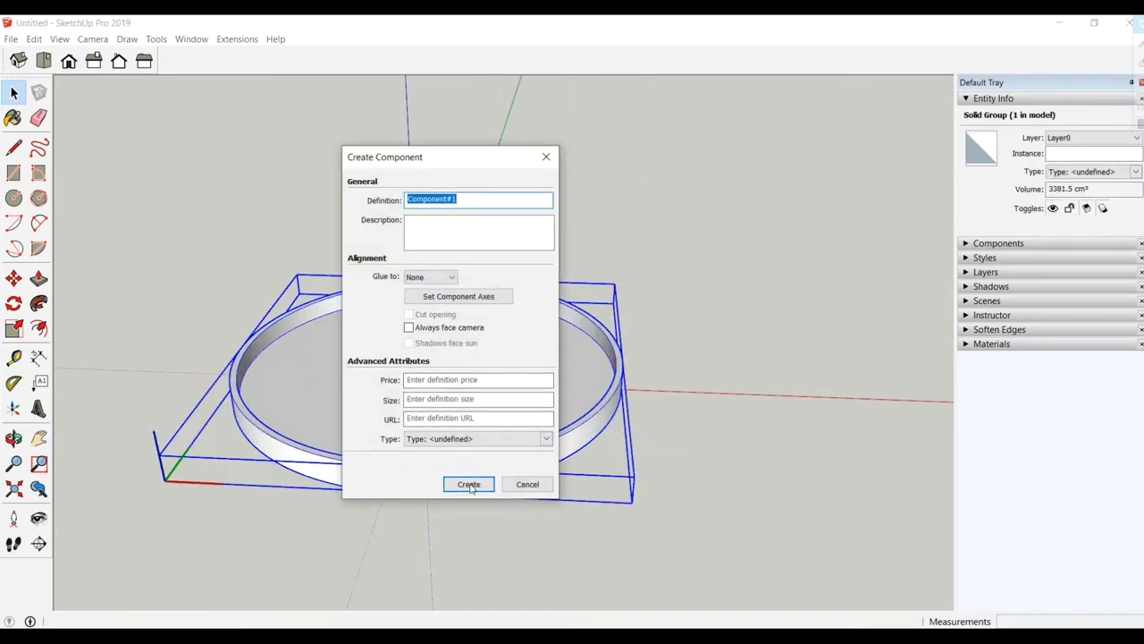
{"action": "left_click", "coordinate": [468, 483]}
{"action": "mouse_move", "coordinate": [666, 363]}
{"action": "middle_mouse_down"}
{"action": "mouse_move", "coordinate": [606, 380]}
{"action": "mouse_move", "coordinate": [704, 363]}
{"action": "mouse_move", "coordinate": [613, 340]}
{"action": "middle_mouse_up"}
- Draw a 0.5 cm radius circle beside the tray
{"action": "key", "text": "c"}
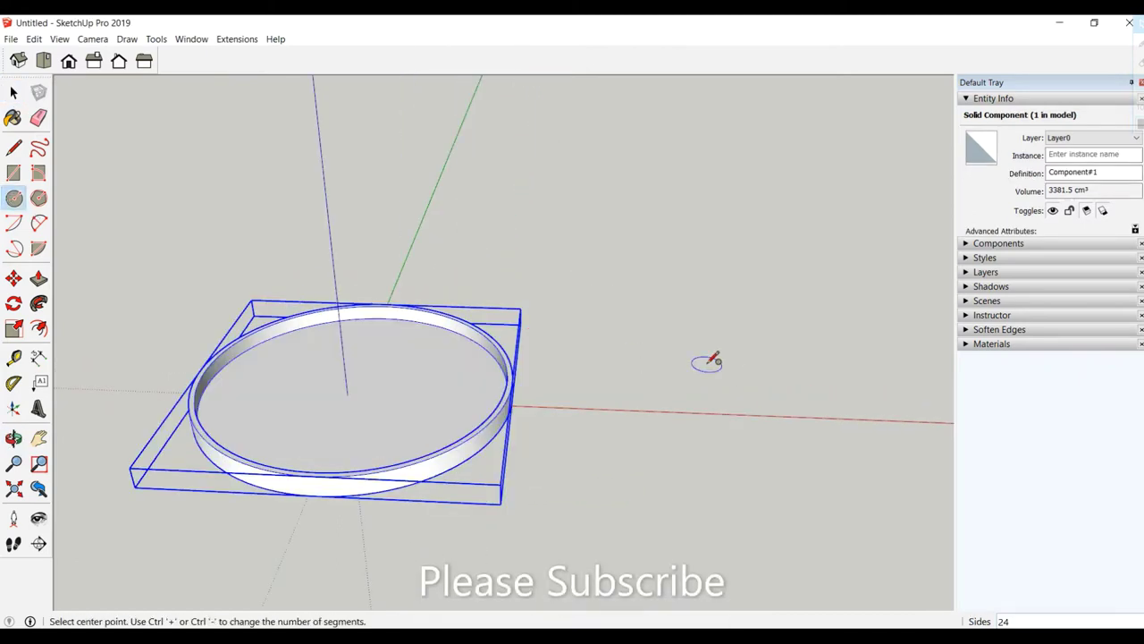
{"action": "left_click", "coordinate": [707, 364]}
{"action": "type", "text": "0.5"}
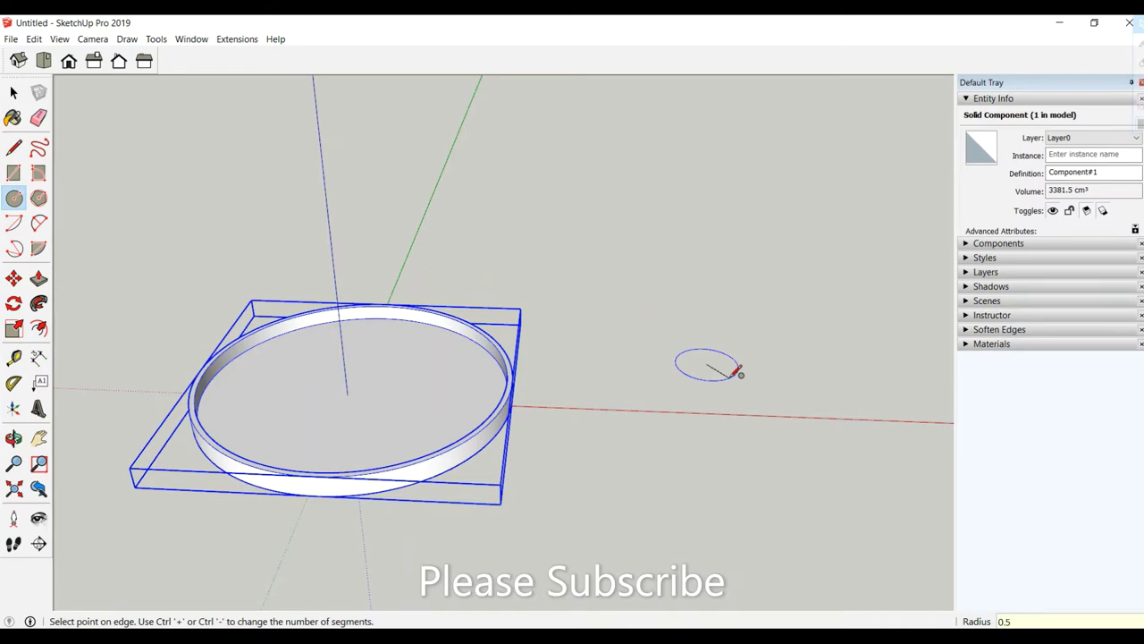
{"action": "key", "text": "Return"}
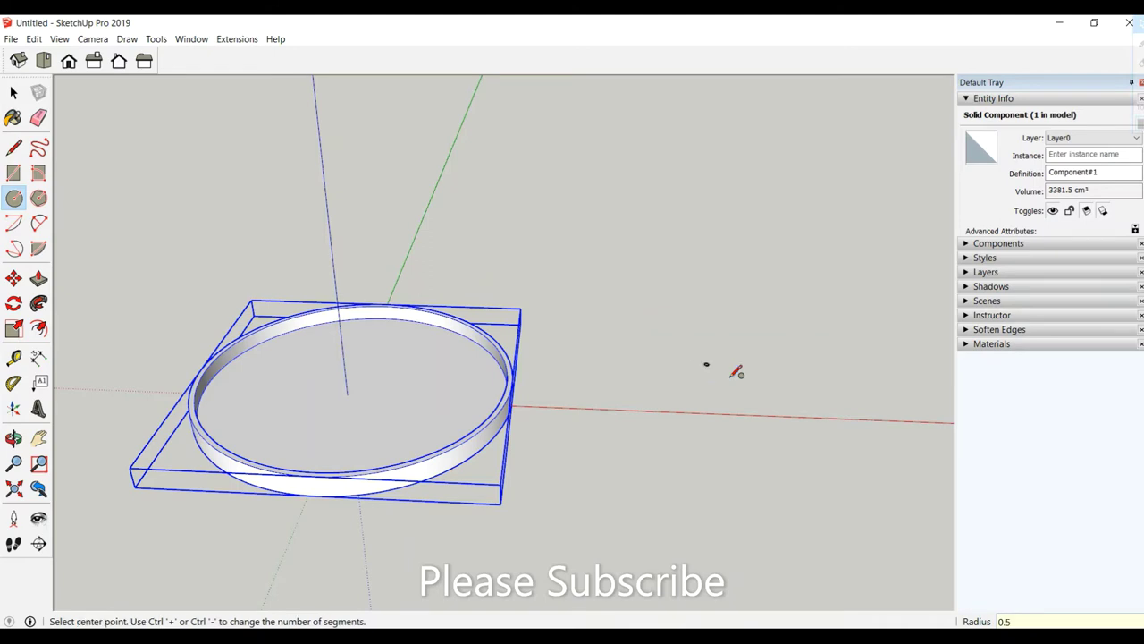
{"action": "scroll", "coordinate": [710, 355], "scroll_direction": "up", "scroll_amount": 3}
{"action": "scroll", "coordinate": [717, 340], "scroll_direction": "up", "scroll_amount": 3}
{"action": "scroll", "coordinate": [747, 405], "scroll_direction": "up", "scroll_amount": 2}
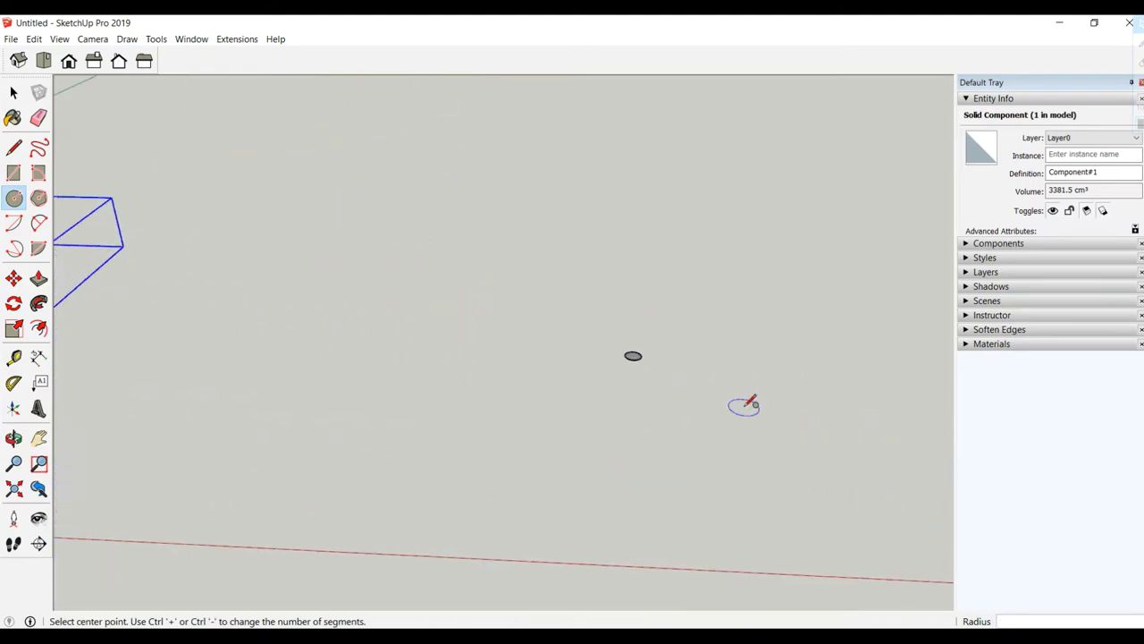
{"action": "scroll", "coordinate": [747, 402], "scroll_direction": "up", "scroll_amount": 1}
{"action": "scroll", "coordinate": [706, 384], "scroll_direction": "up", "scroll_amount": 2}
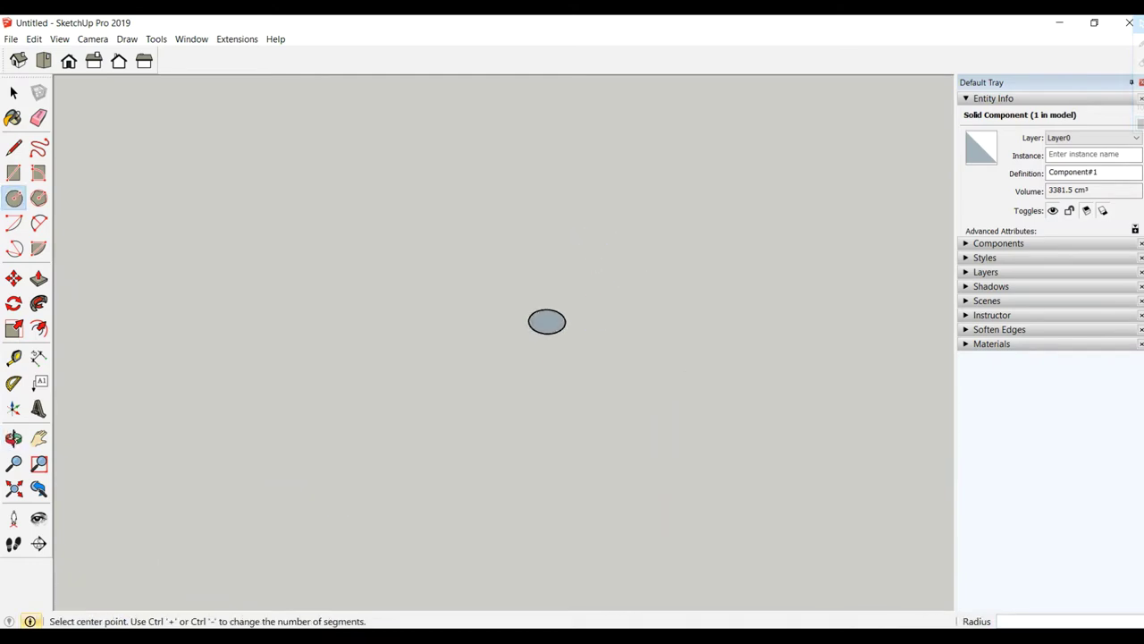
- Set the small circle's edge to 50 segments and select its face
{"action": "key", "text": "space"}
{"action": "scroll", "coordinate": [340, 384], "scroll_direction": "up", "scroll_amount": 4}
{"action": "scroll", "coordinate": [345, 383], "scroll_direction": "up", "scroll_amount": 2}
{"action": "scroll", "coordinate": [348, 383], "scroll_direction": "up", "scroll_amount": 2}
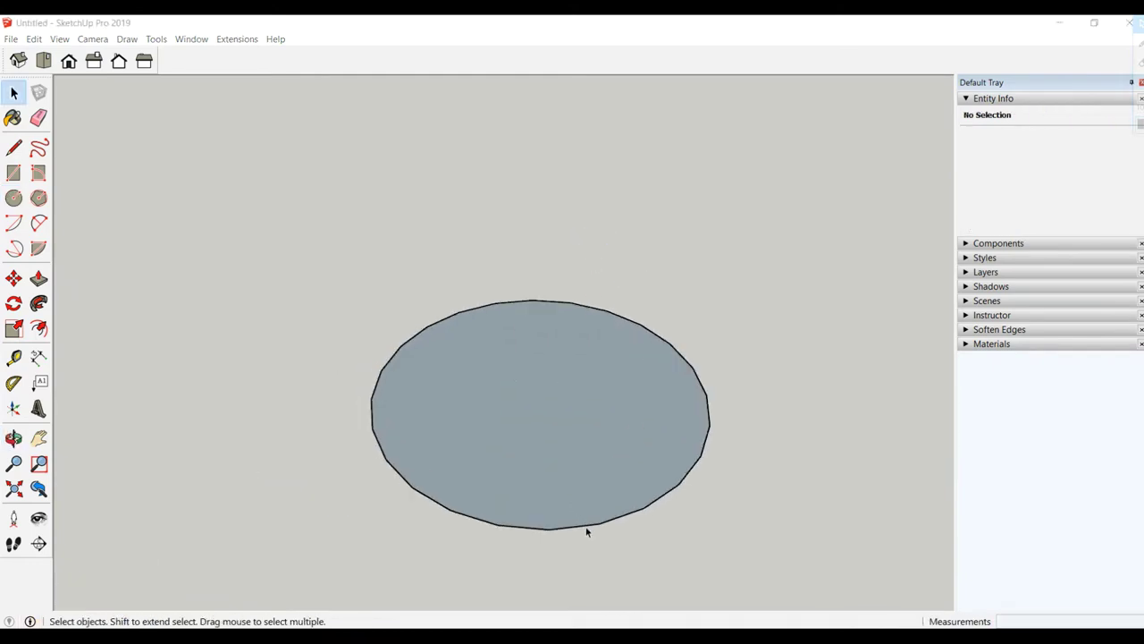
{"action": "left_click", "coordinate": [586, 533]}
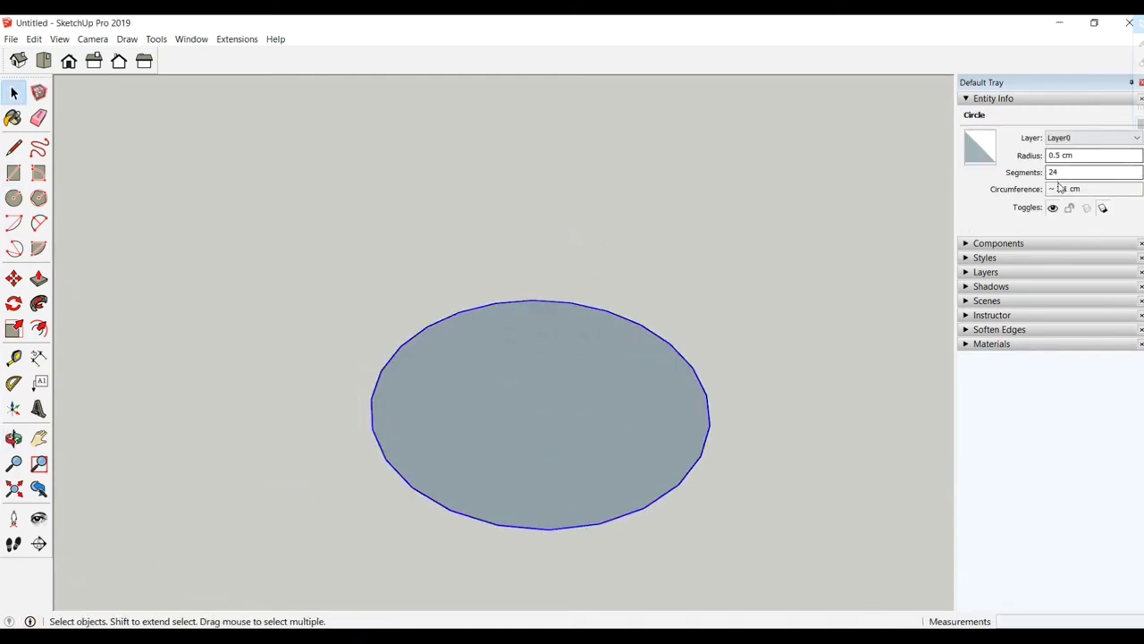
{"action": "left_click", "coordinate": [1077, 172]}
{"action": "type", "text": "50"}
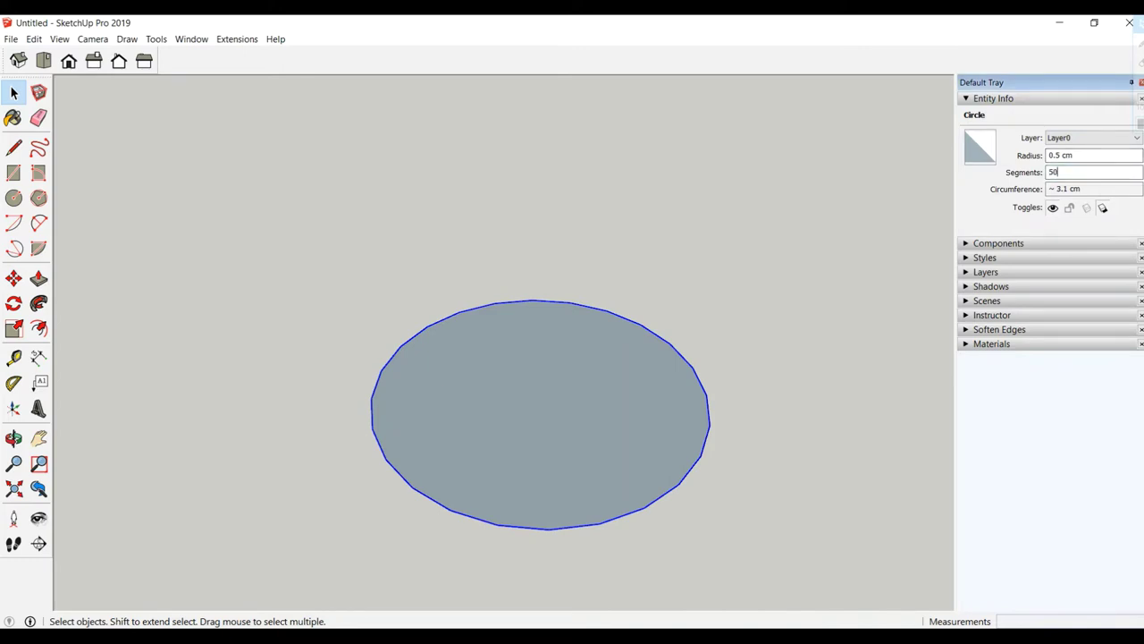
{"action": "key", "text": "Return"}
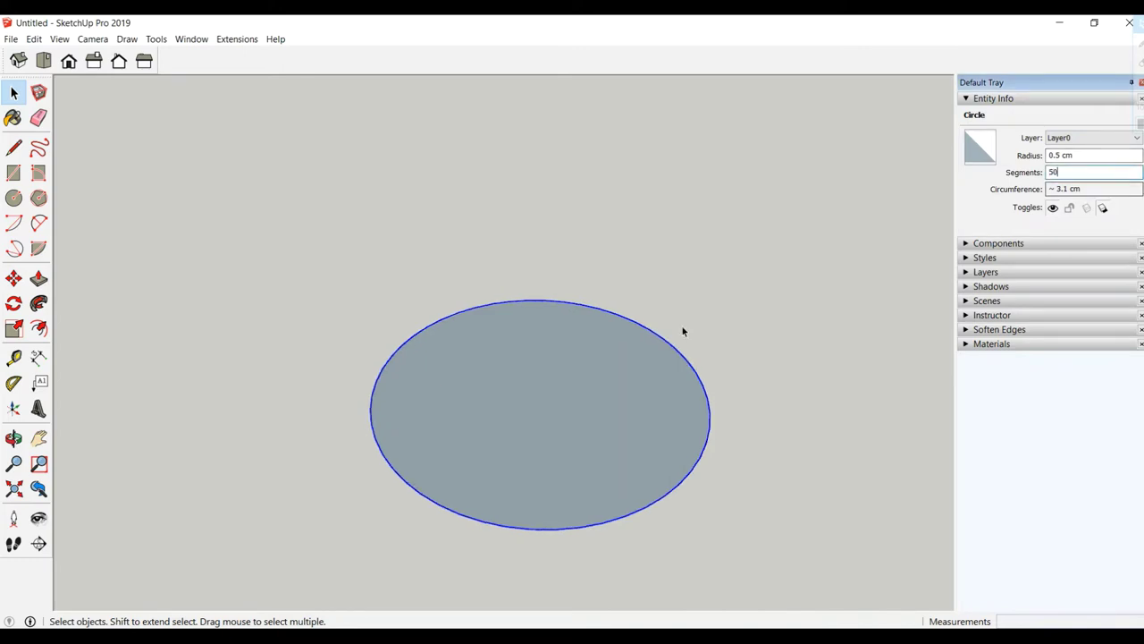
{"action": "double_click", "coordinate": [572, 361]}
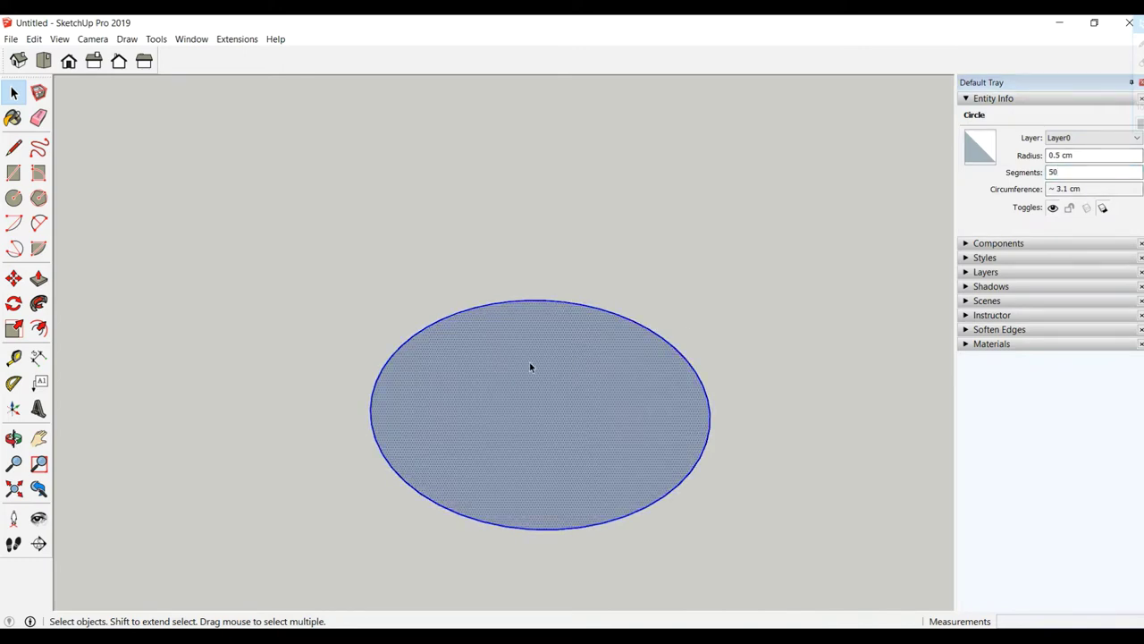
- Push/pull the small circle up 40 cm into a pole and zoom to extents
{"action": "left_click", "coordinate": [38, 278]}
{"action": "left_click_drag", "start_coordinate": [513, 426], "coordinate": [505, 364]}
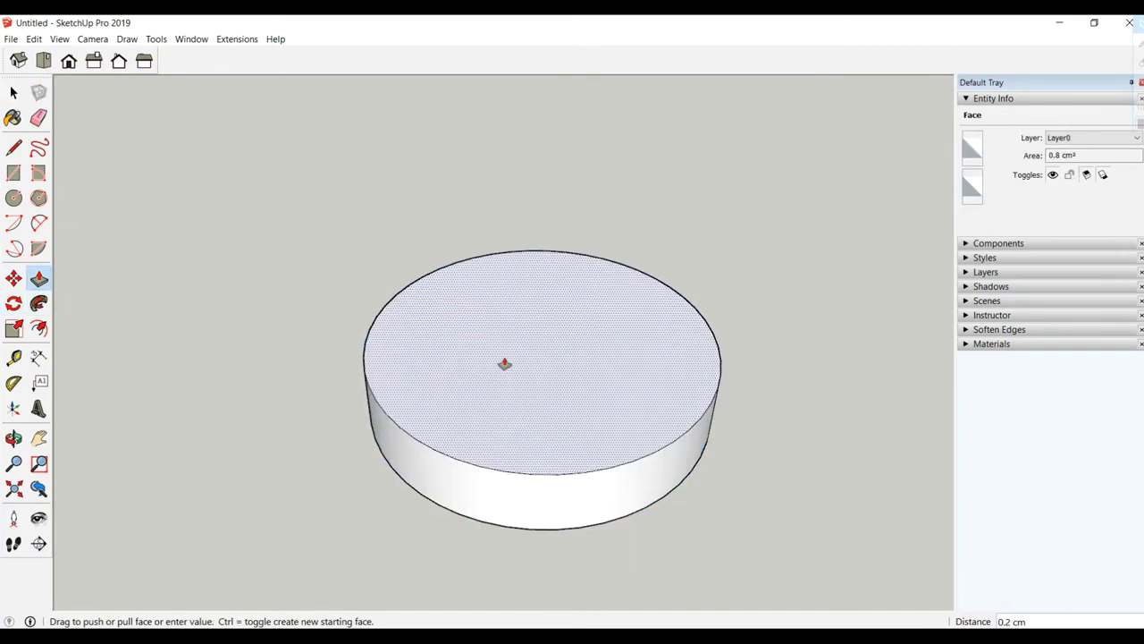
{"action": "key", "text": "Return"}
{"action": "scroll", "coordinate": [503, 360], "scroll_direction": "down", "scroll_amount": 2}
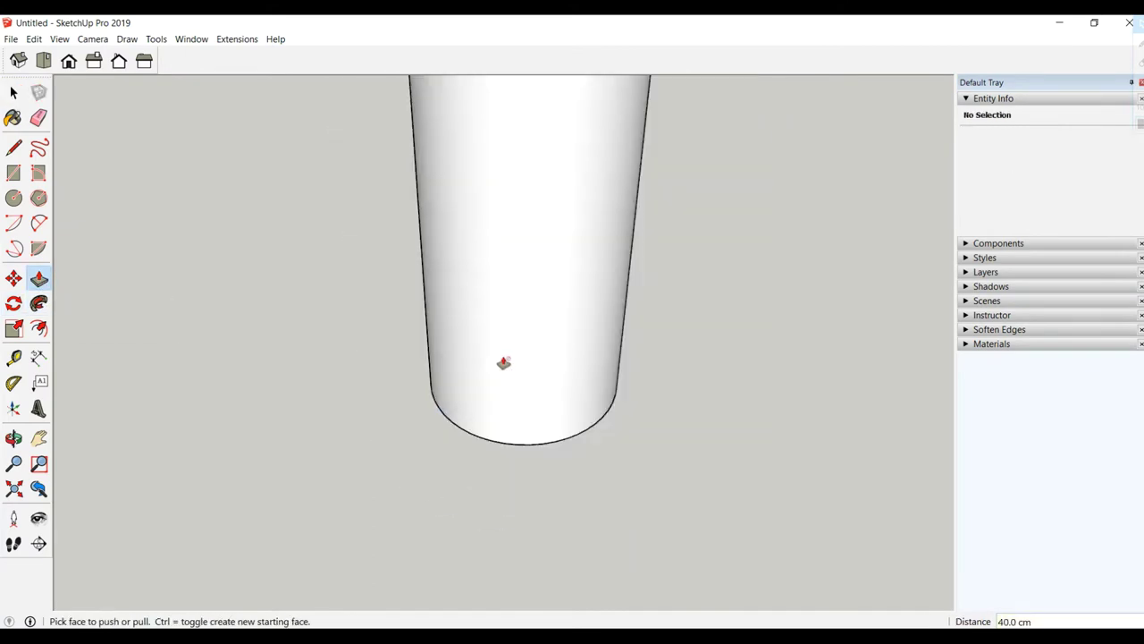
{"action": "scroll", "coordinate": [490, 377], "scroll_direction": "down", "scroll_amount": 2}
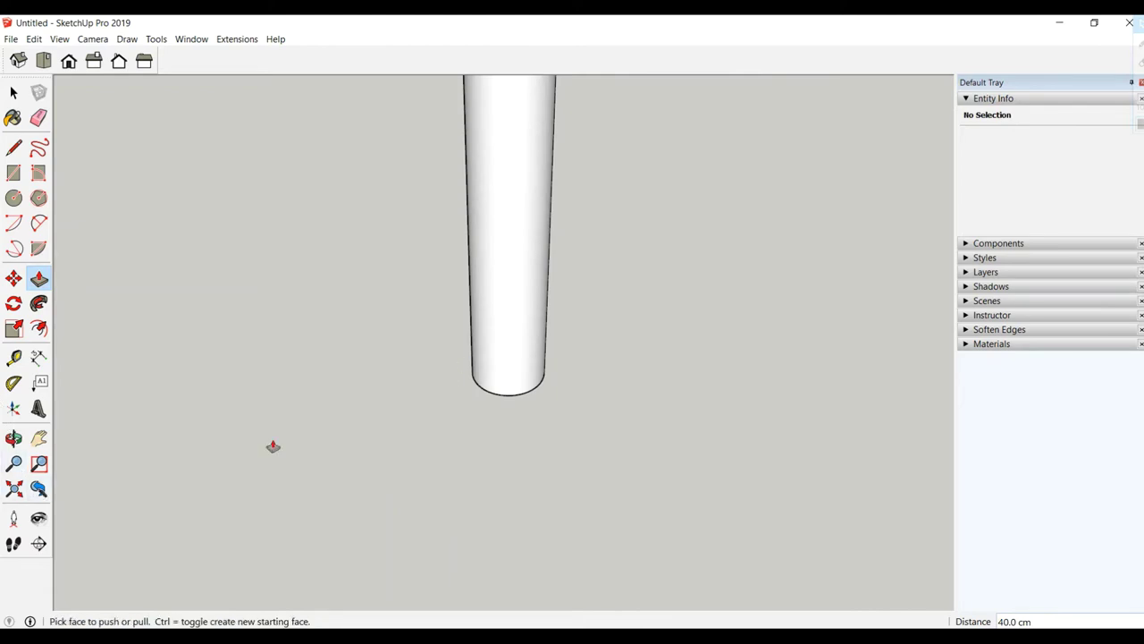
{"action": "left_click", "coordinate": [13, 488]}
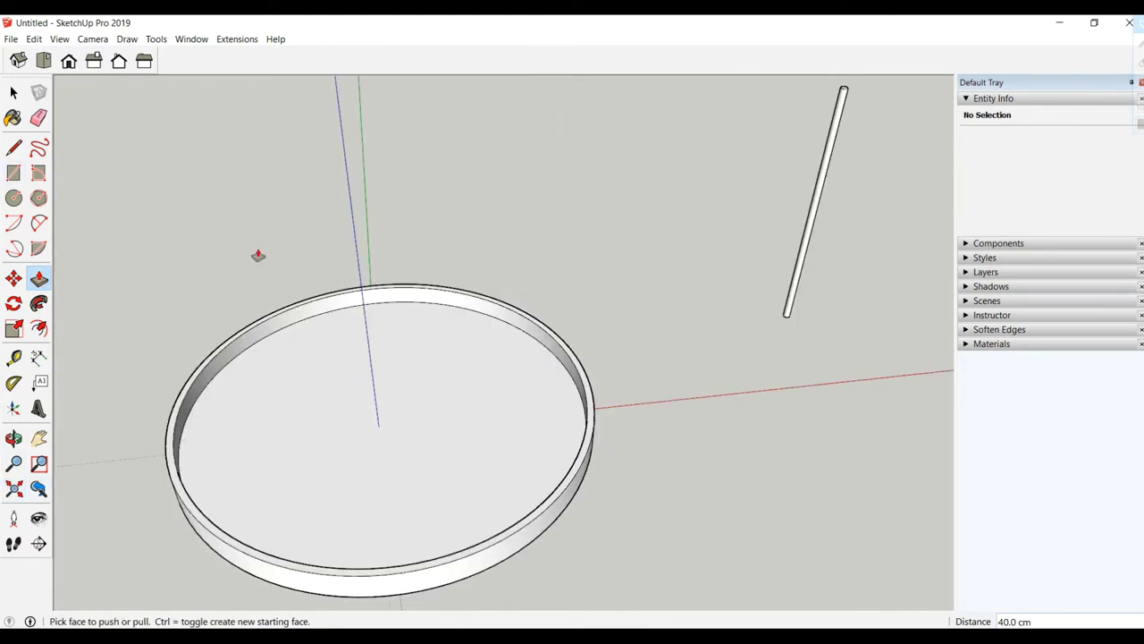
{"action": "middle_click_drag", "start_coordinate": [726, 352], "coordinate": [307, 447], "text": "shift"}
- Triple-click select the whole pole and make it a group
{"action": "left_click", "coordinate": [13, 92]}
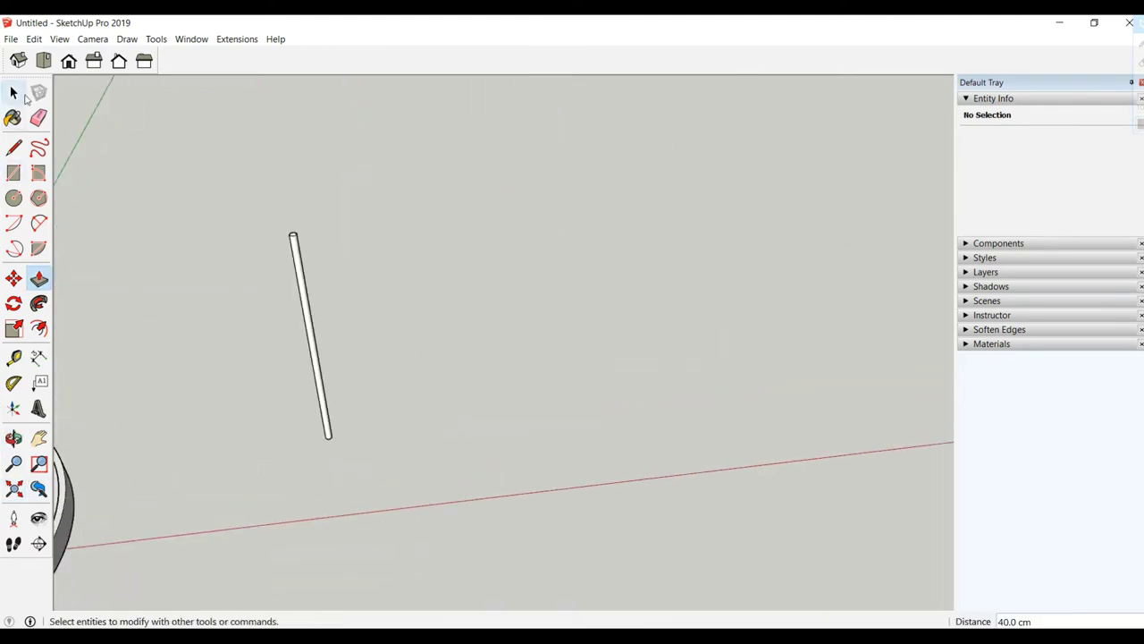
{"action": "triple_click", "coordinate": [298, 259]}
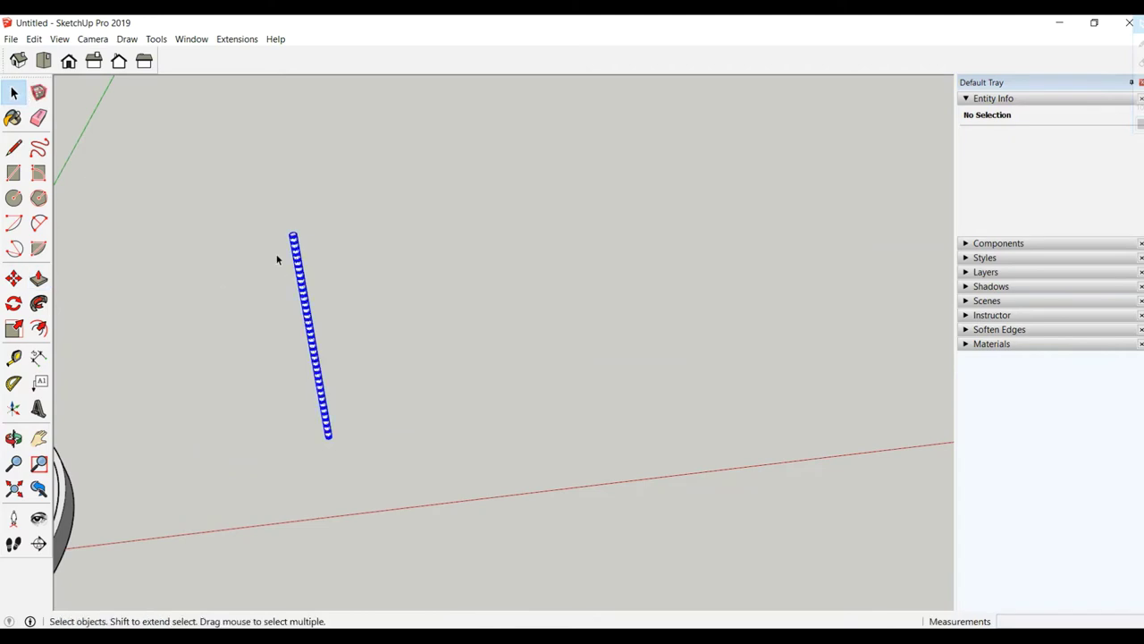
{"action": "scroll", "coordinate": [276, 255], "scroll_direction": "up", "scroll_amount": 2}
{"action": "scroll", "coordinate": [276, 255], "scroll_direction": "up", "scroll_amount": 1}
{"action": "right_click", "coordinate": [331, 248]}
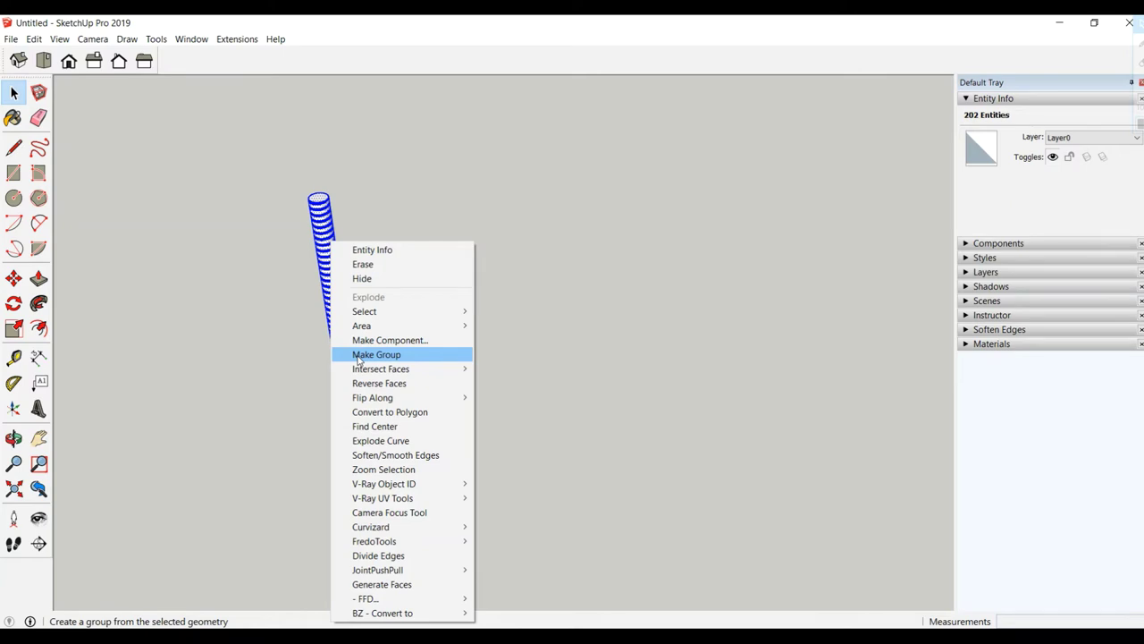
{"action": "left_click", "coordinate": [359, 355]}
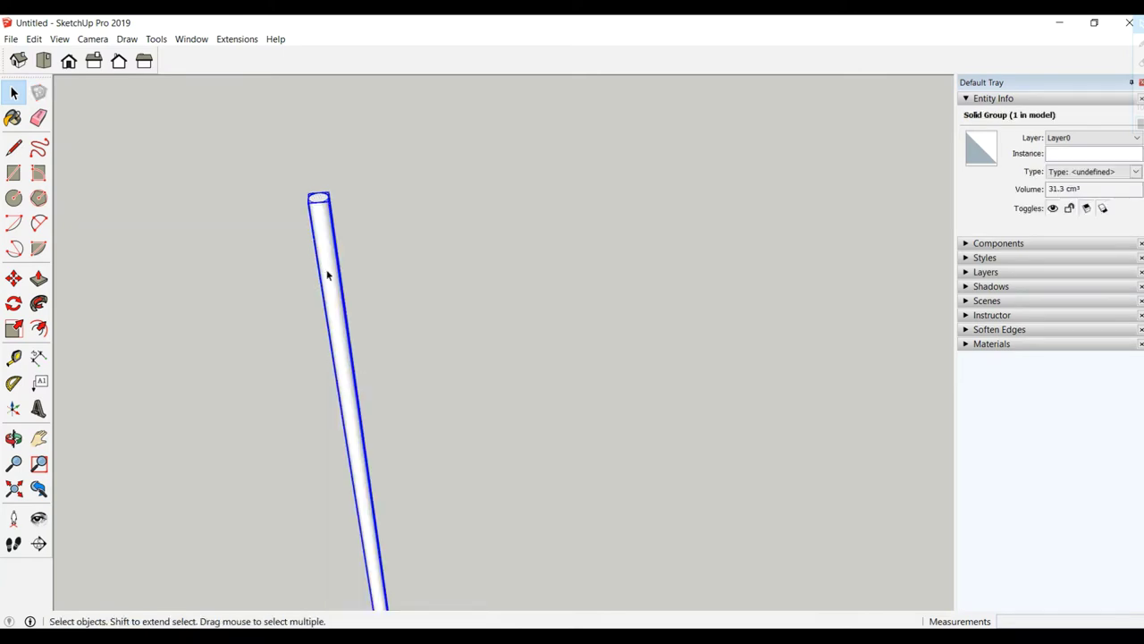
{"action": "middle_click_drag", "start_coordinate": [328, 276], "coordinate": [401, 173]}
{"action": "middle_click_drag", "start_coordinate": [421, 281], "coordinate": [334, 161]}
{"action": "scroll", "coordinate": [355, 91], "scroll_direction": "up", "scroll_amount": 1}
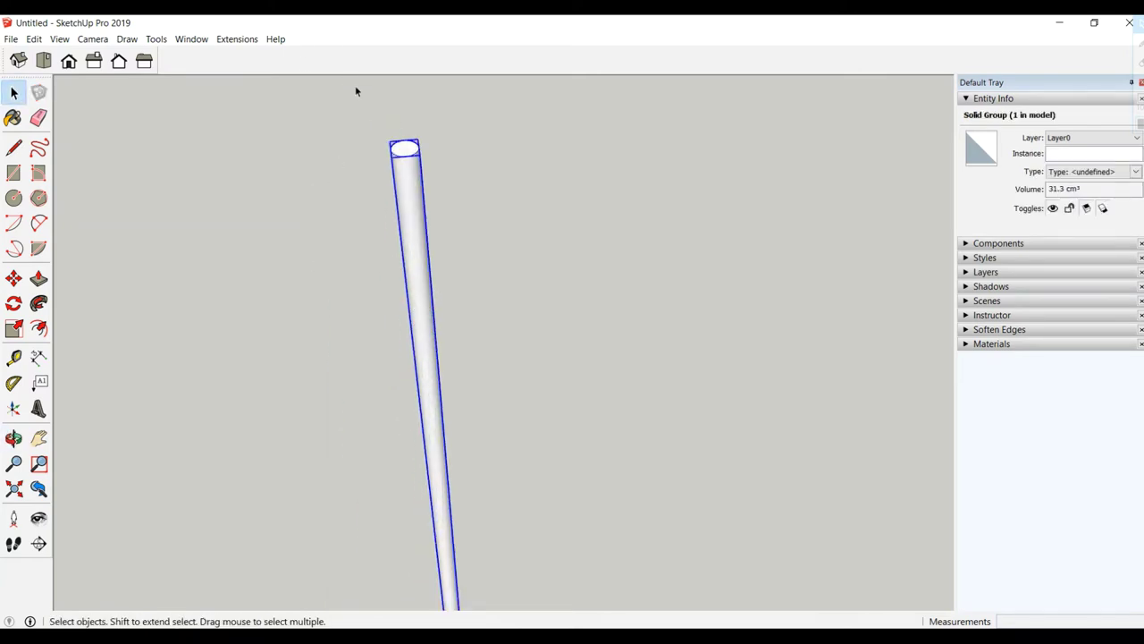
{"action": "mouse_move", "coordinate": [355, 91]}
{"action": "middle_mouse_down"}
{"action": "mouse_move", "coordinate": [401, 110]}
{"action": "mouse_move", "coordinate": [390, 181]}
{"action": "middle_mouse_up"}
{"action": "left_click", "coordinate": [273, 129]}
- Draw a 0.4 cm radius circle centred on the pole's top face
{"action": "scroll", "coordinate": [339, 130], "scroll_direction": "up", "scroll_amount": 5}
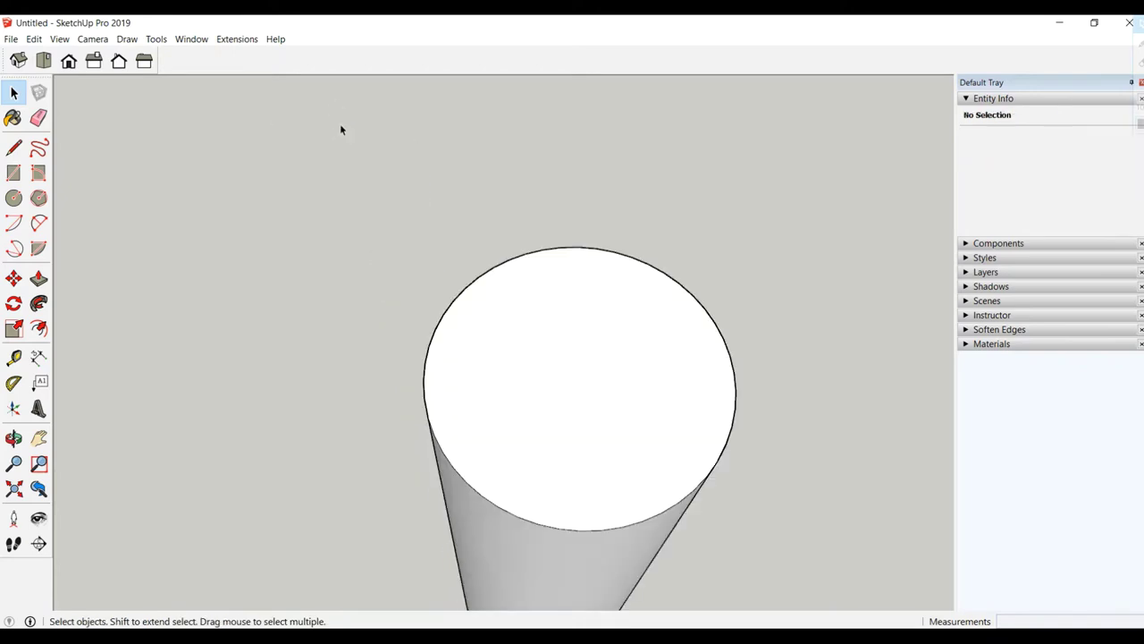
{"action": "left_click", "coordinate": [14, 198]}
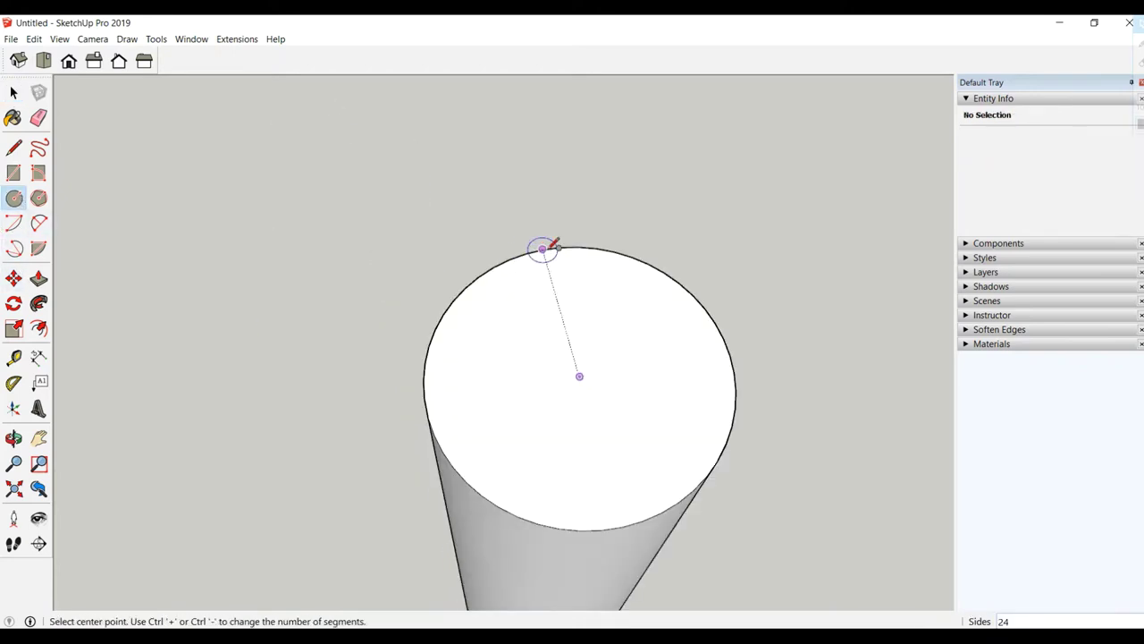
{"action": "left_click", "coordinate": [579, 375]}
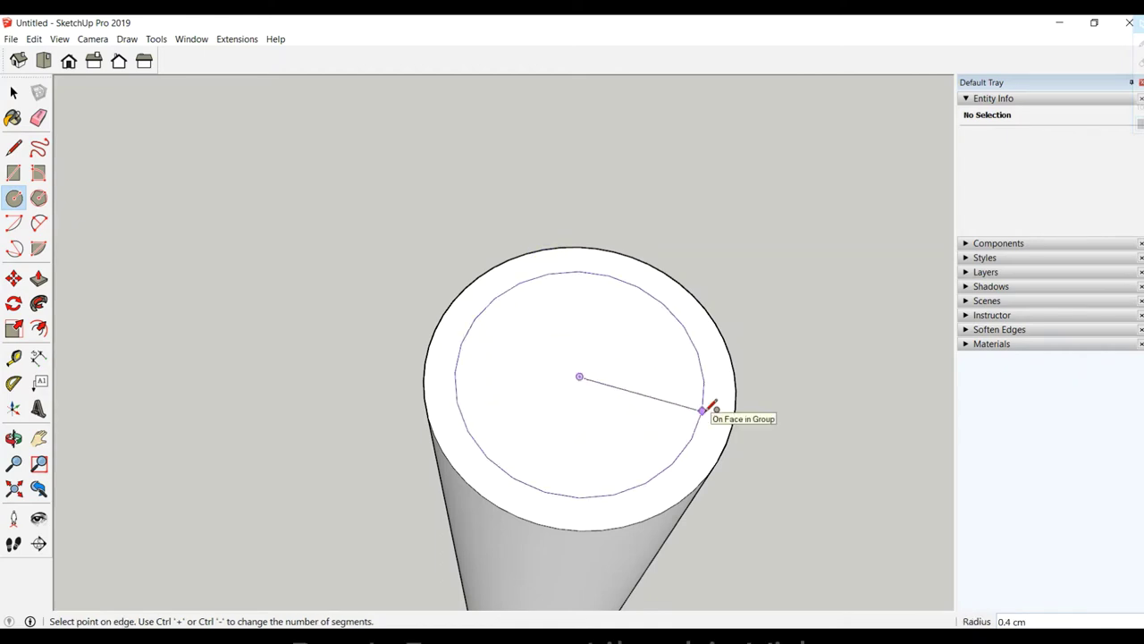
{"action": "type", "text": "0."}
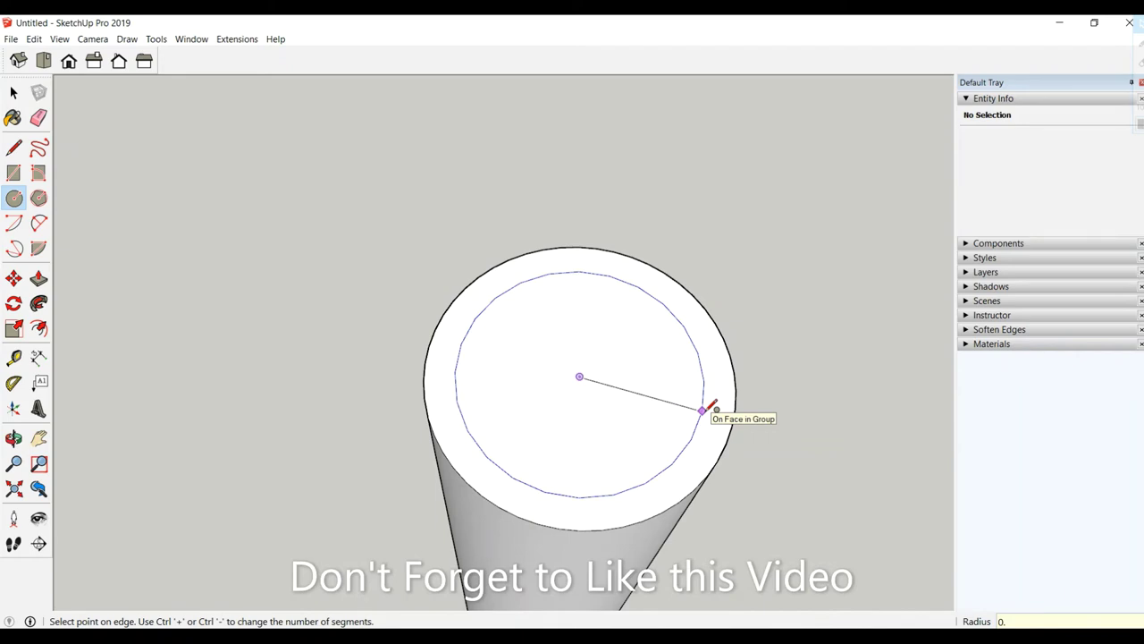
{"action": "key", "text": "Return"}
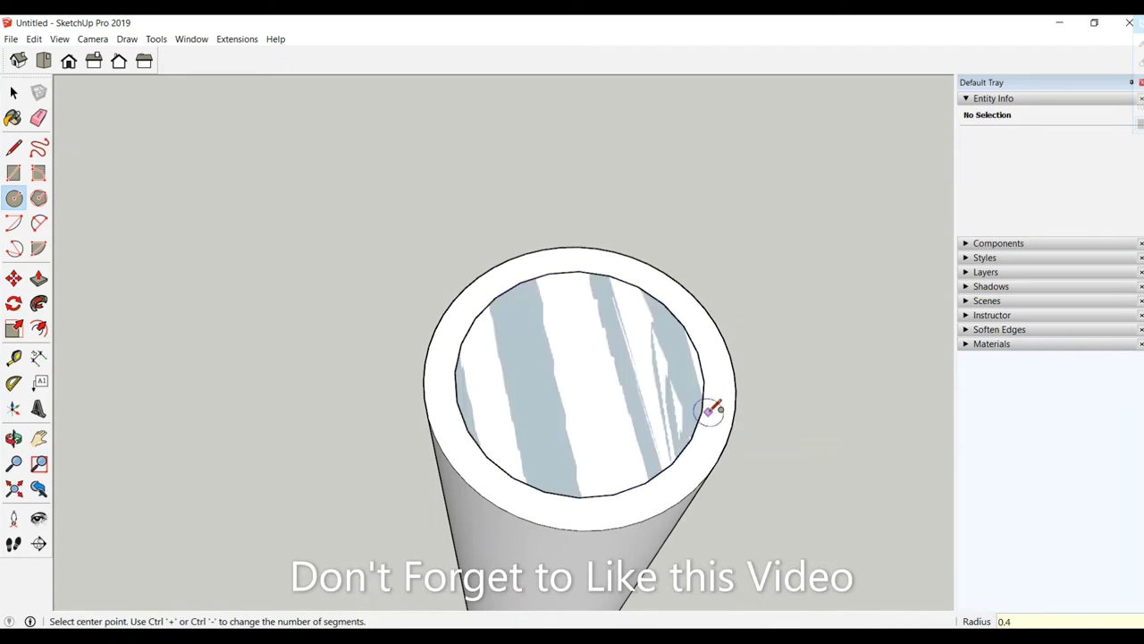
- Set the inner circle to 50 segments and select its face and edges
{"action": "left_click", "coordinate": [13, 92]}
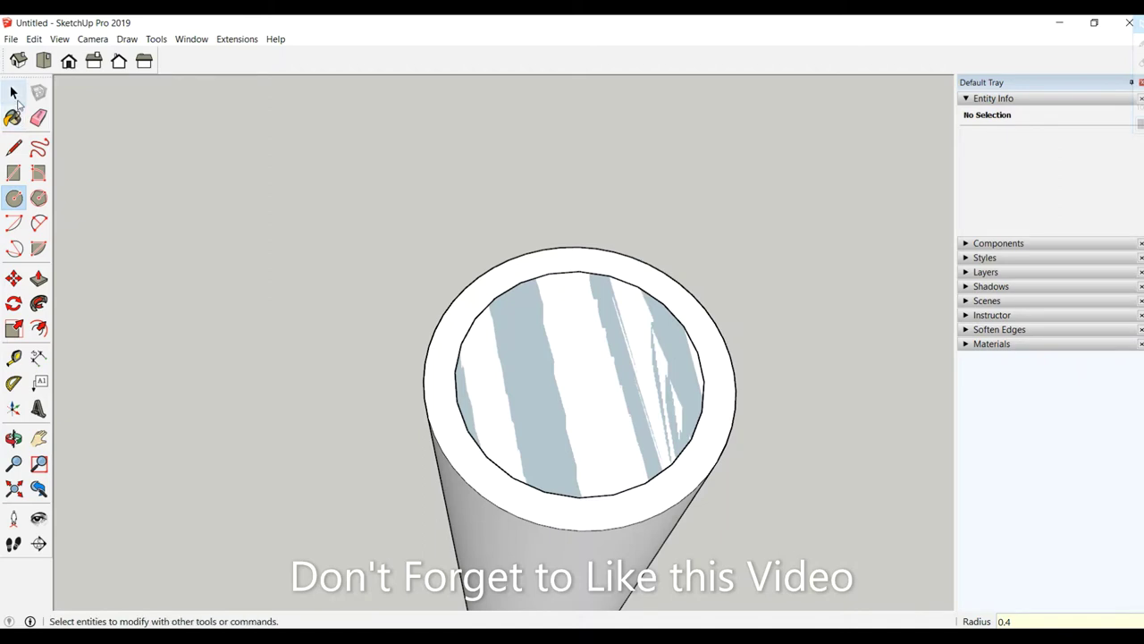
{"action": "left_click", "coordinate": [617, 498]}
{"action": "left_click", "coordinate": [1087, 172]}
{"action": "type", "text": "50"}
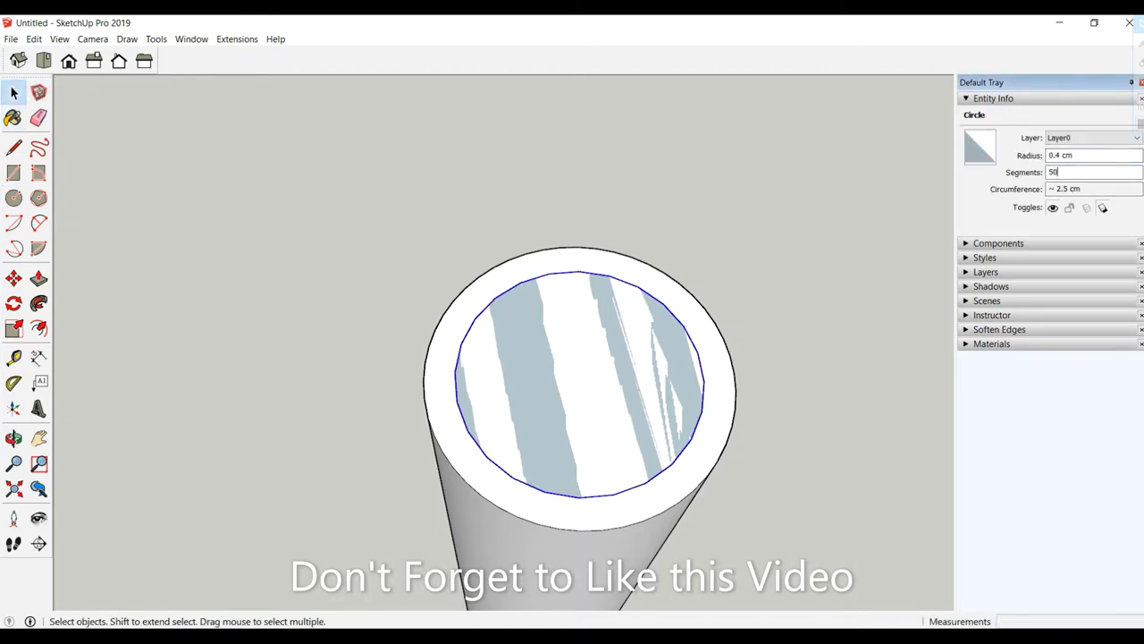
{"action": "key", "text": "Return"}
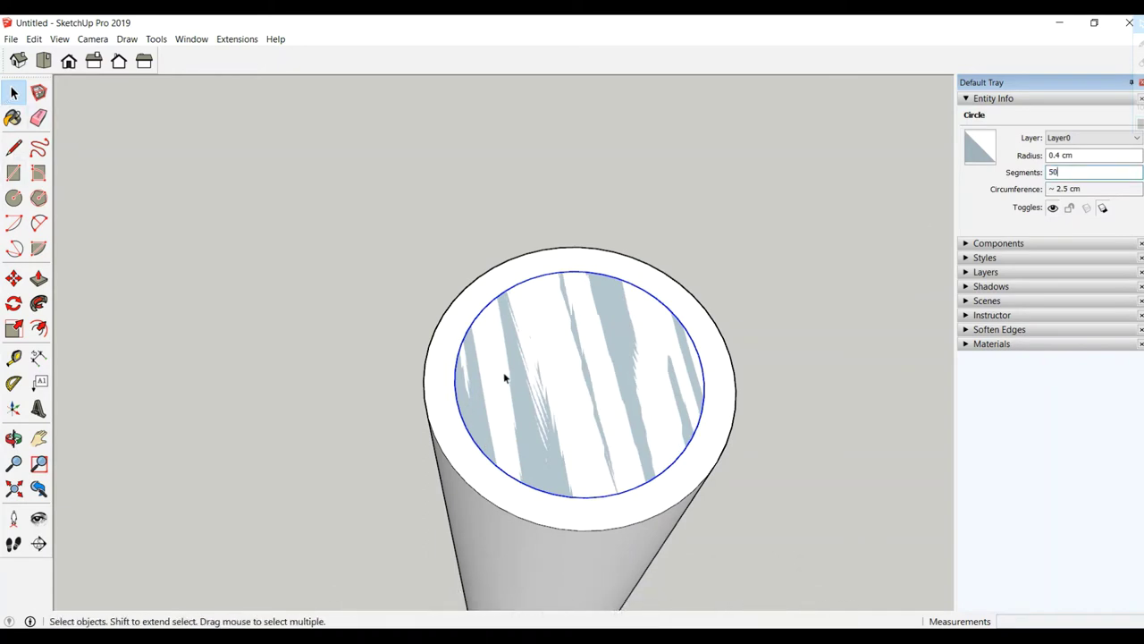
{"action": "double_click", "coordinate": [505, 378]}
- Make the 0.4 cm circle a group and move it off the pole top to beside the pole
{"action": "right_click", "coordinate": [505, 378]}
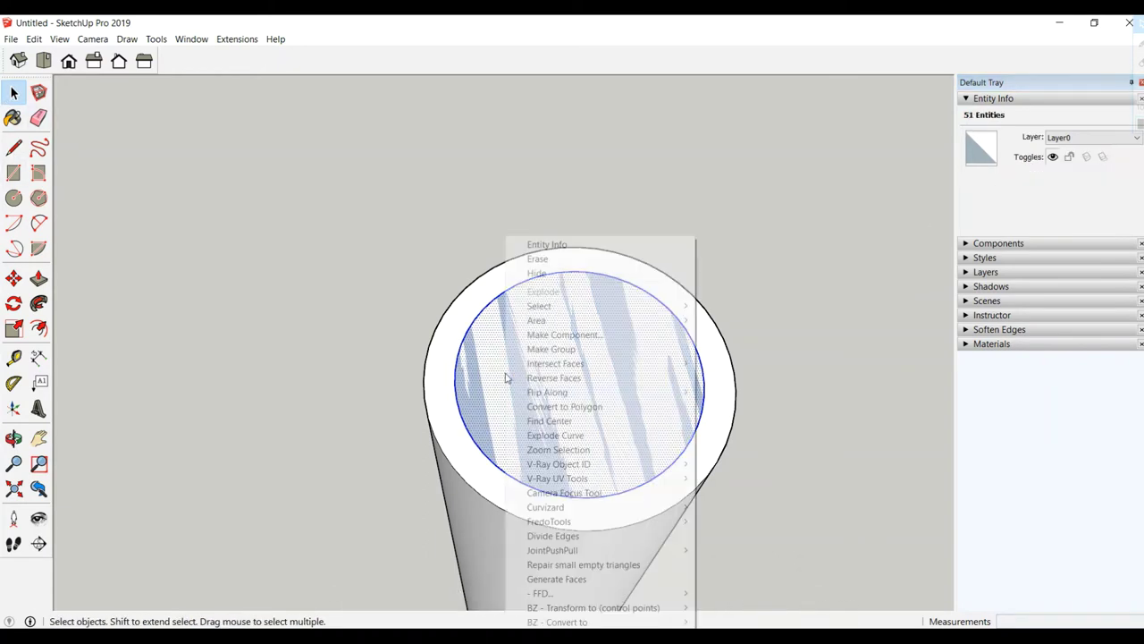
{"action": "left_click", "coordinate": [550, 348]}
{"action": "left_click", "coordinate": [14, 278]}
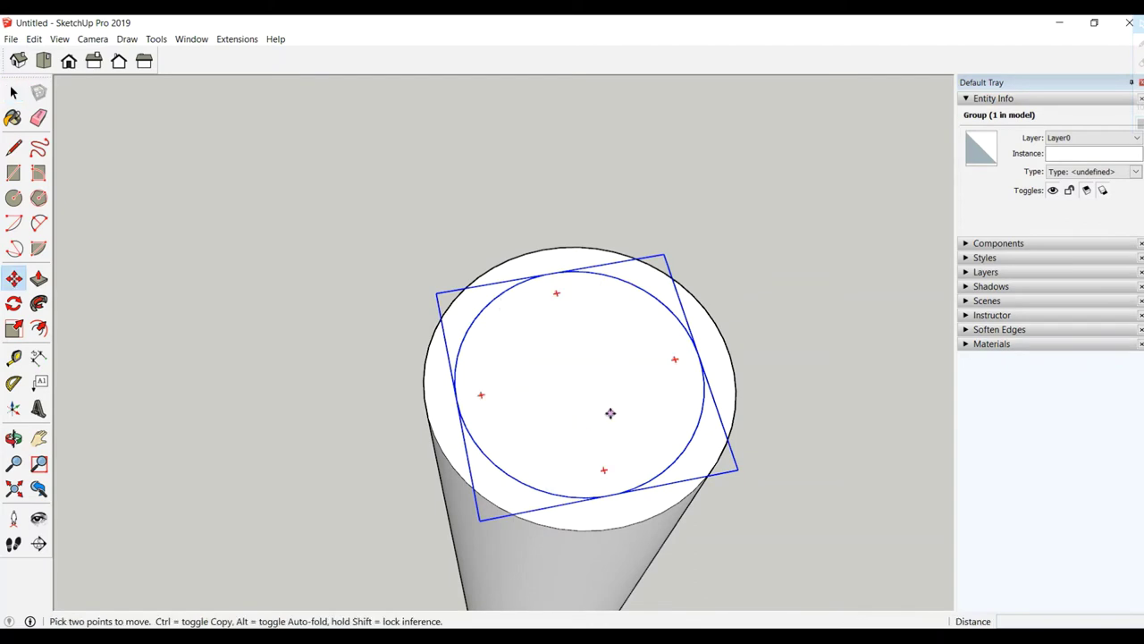
{"action": "mouse_move", "coordinate": [610, 413]}
{"action": "middle_mouse_down"}
{"action": "mouse_move", "coordinate": [804, 301]}
{"action": "mouse_move", "coordinate": [787, 388]}
{"action": "mouse_move", "coordinate": [721, 409]}
{"action": "mouse_move", "coordinate": [772, 371]}
{"action": "middle_mouse_up"}
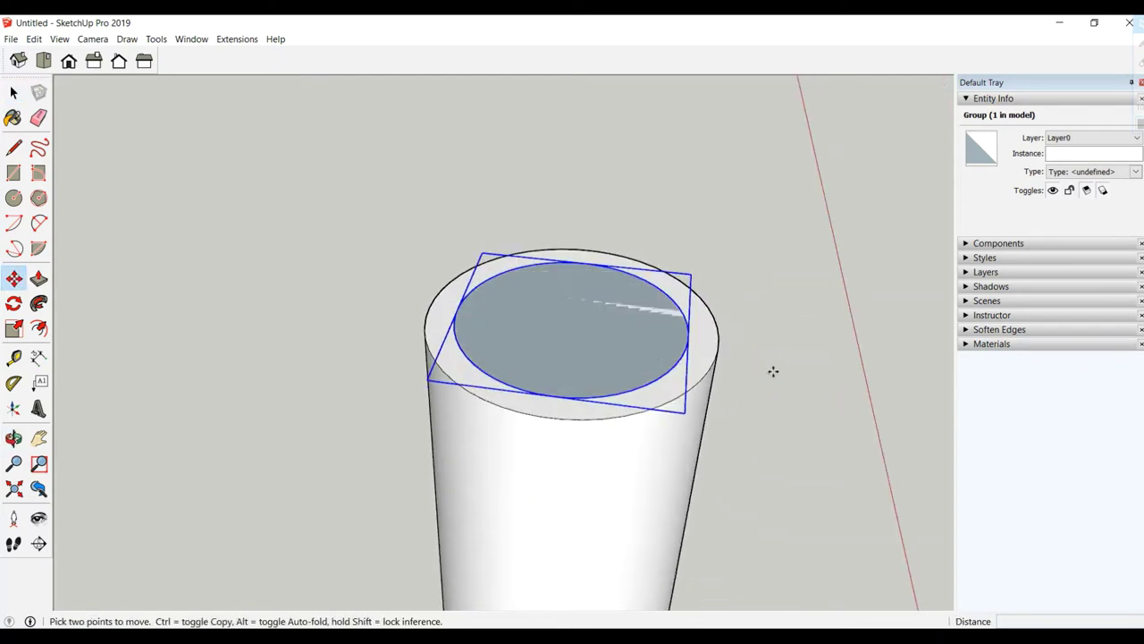
{"action": "left_click", "coordinate": [763, 352]}
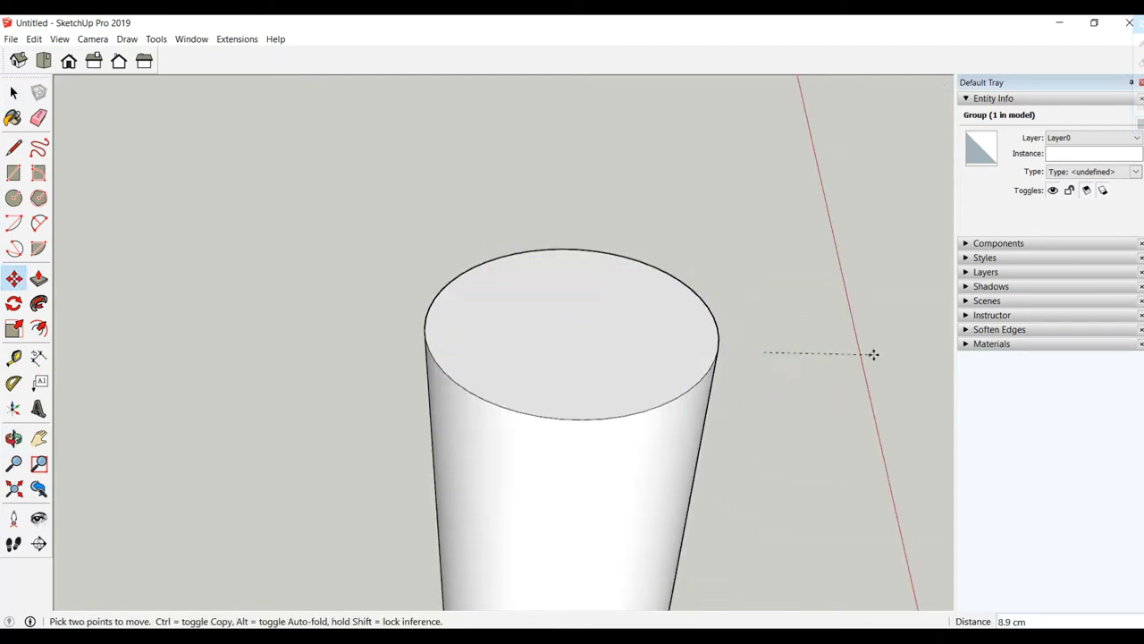
{"action": "left_click", "coordinate": [766, 355]}
{"action": "left_click", "coordinate": [540, 338]}
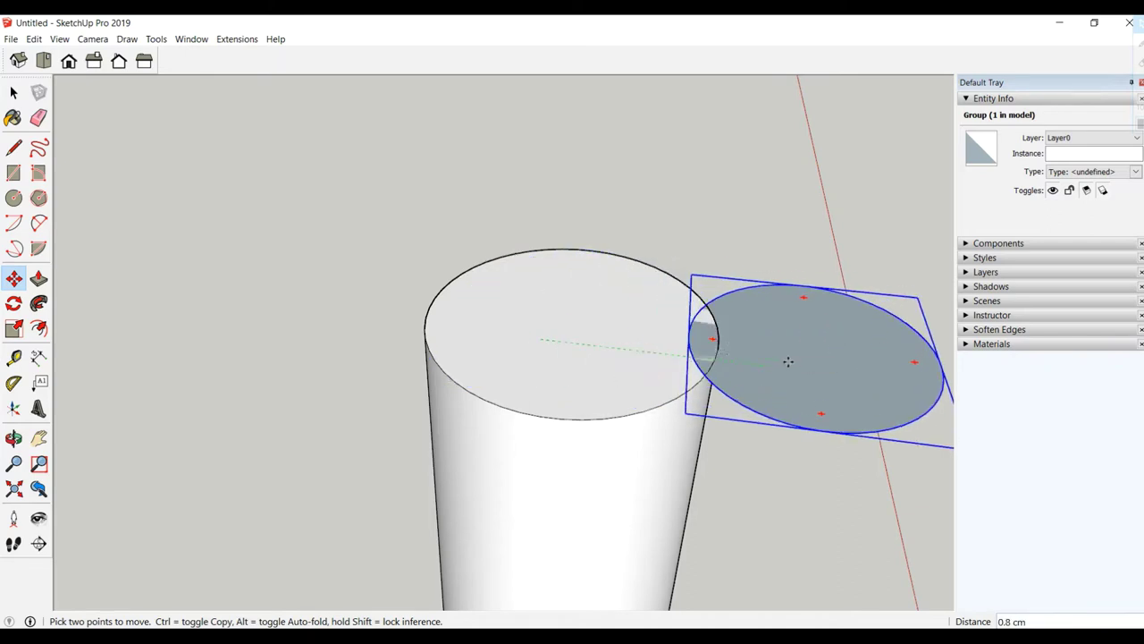
{"action": "left_click", "coordinate": [833, 375]}
{"action": "middle_click_drag", "start_coordinate": [832, 374], "coordinate": [463, 369]}
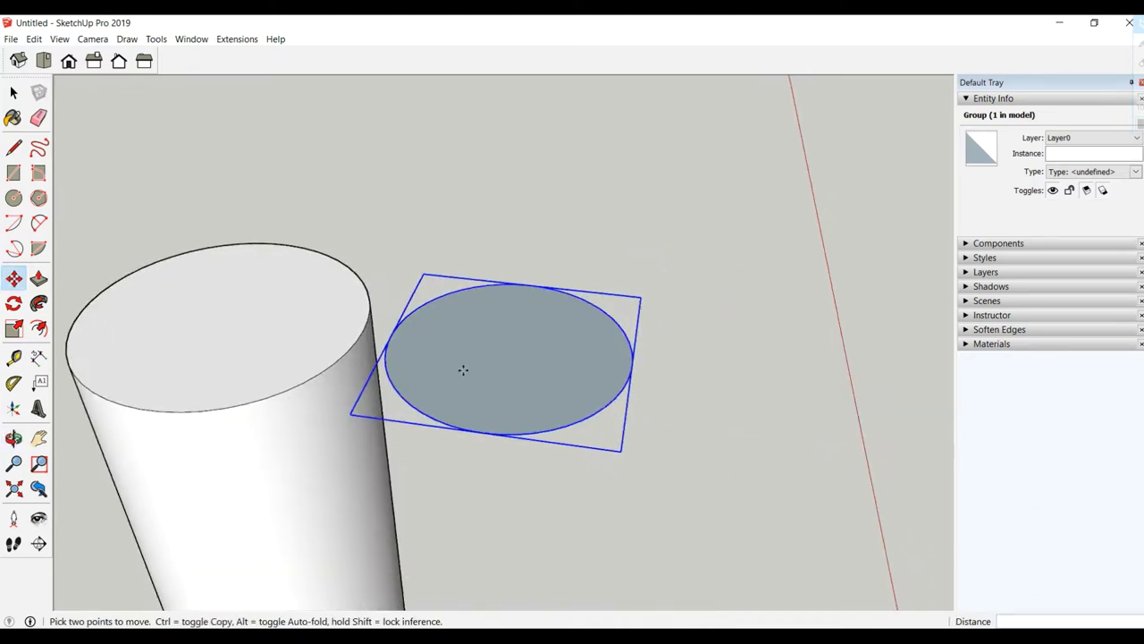
{"action": "left_click", "coordinate": [13, 92]}
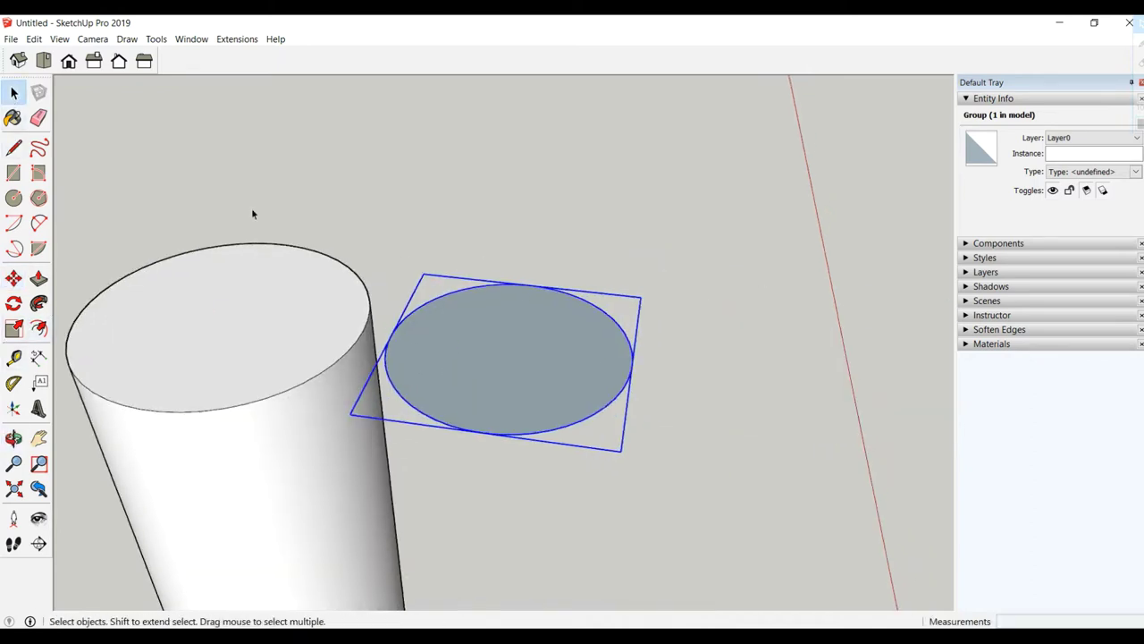
- Inside the circle group, push/pull the 0.4 cm face up 30 cm into a thin rod
{"action": "double_click", "coordinate": [588, 369]}
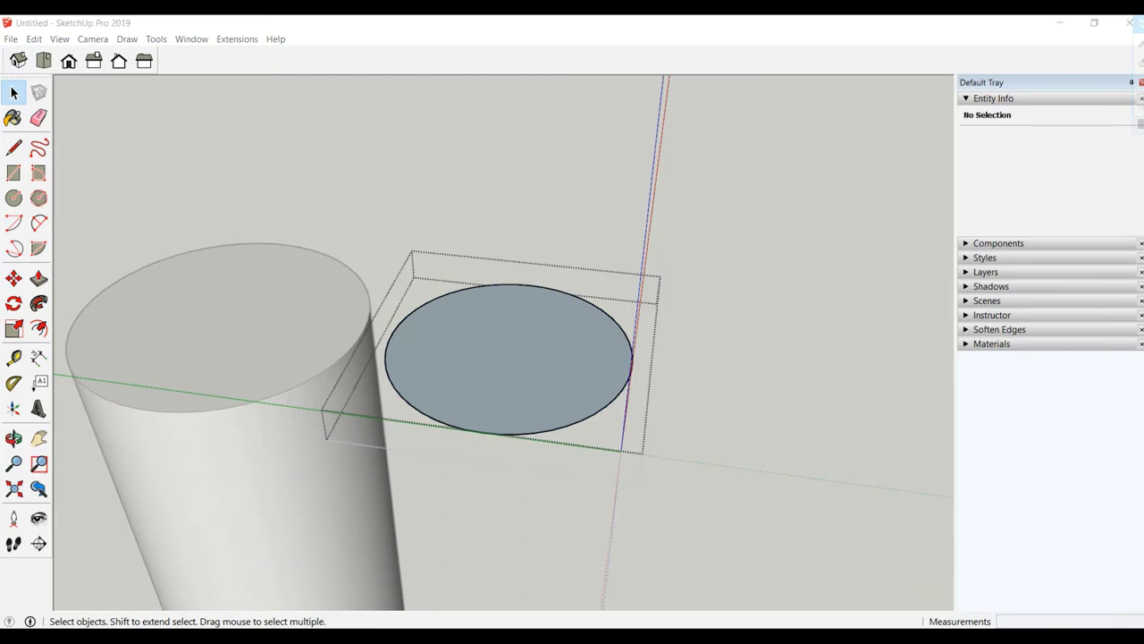
{"action": "left_click", "coordinate": [38, 278]}
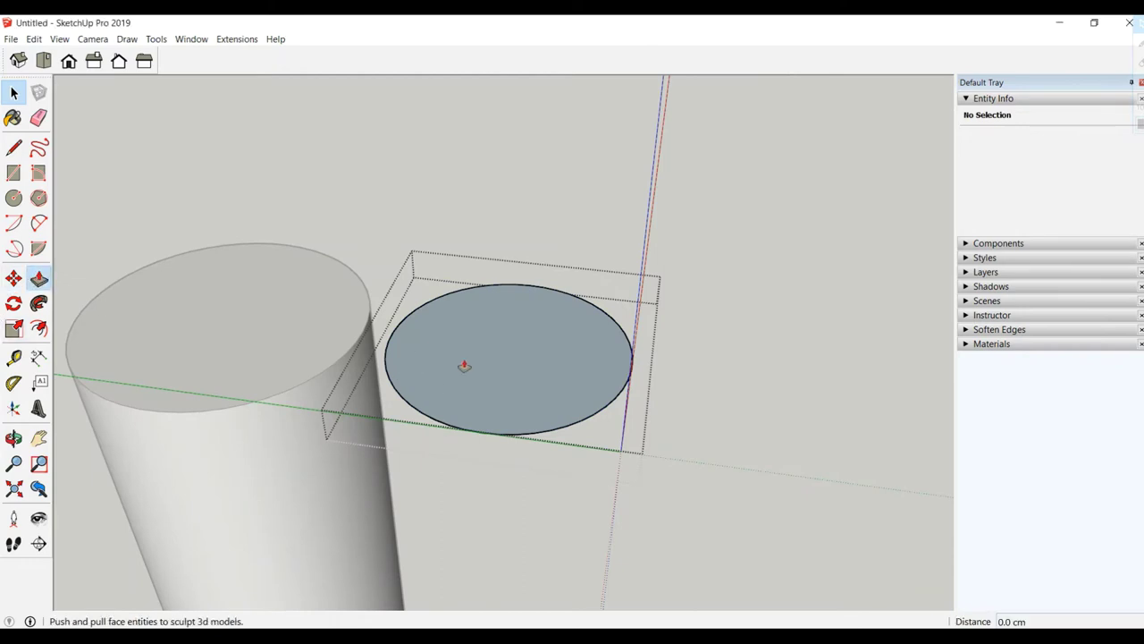
{"action": "left_click_drag", "start_coordinate": [483, 376], "coordinate": [481, 257]}
{"action": "type", "text": "30"}
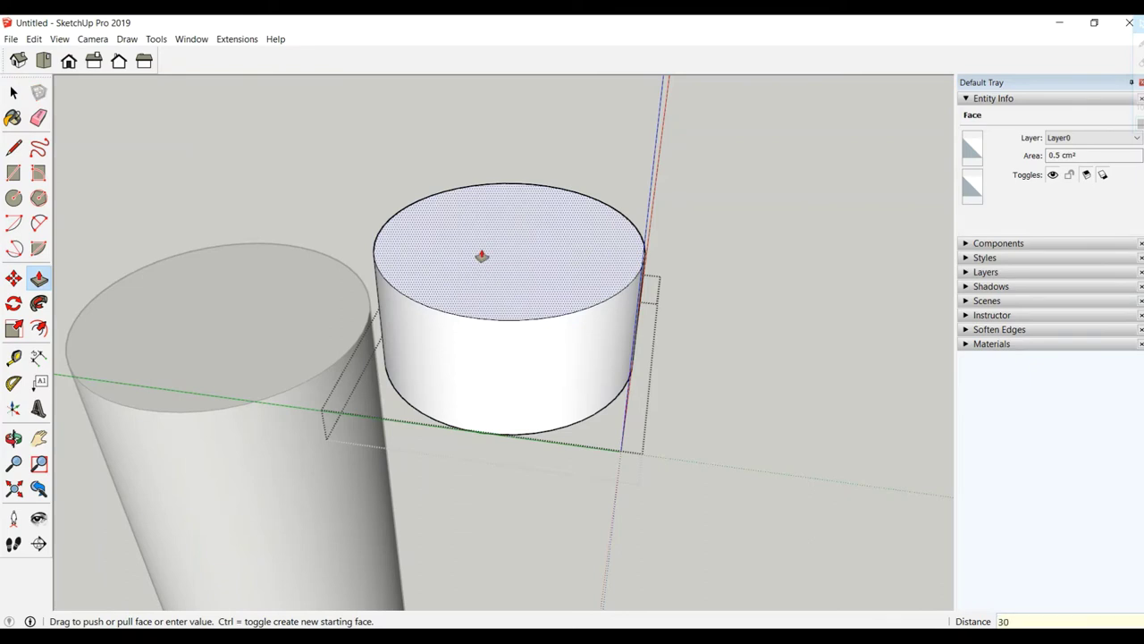
{"action": "key", "text": "Return"}
{"action": "scroll", "coordinate": [459, 264], "scroll_direction": "down", "scroll_amount": 3}
{"action": "scroll", "coordinate": [456, 274], "scroll_direction": "down", "scroll_amount": 2}
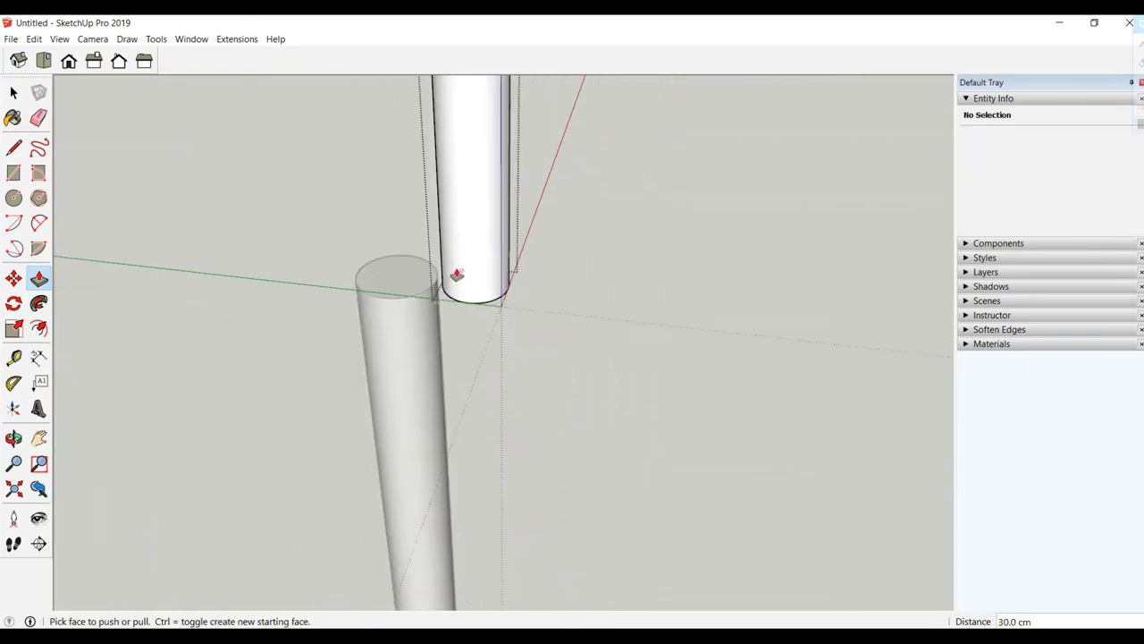
{"action": "scroll", "coordinate": [455, 274], "scroll_direction": "down", "scroll_amount": 2}
{"action": "middle_click_drag", "start_coordinate": [483, 258], "coordinate": [439, 402]}
{"action": "scroll", "coordinate": [439, 407], "scroll_direction": "down", "scroll_amount": 2}
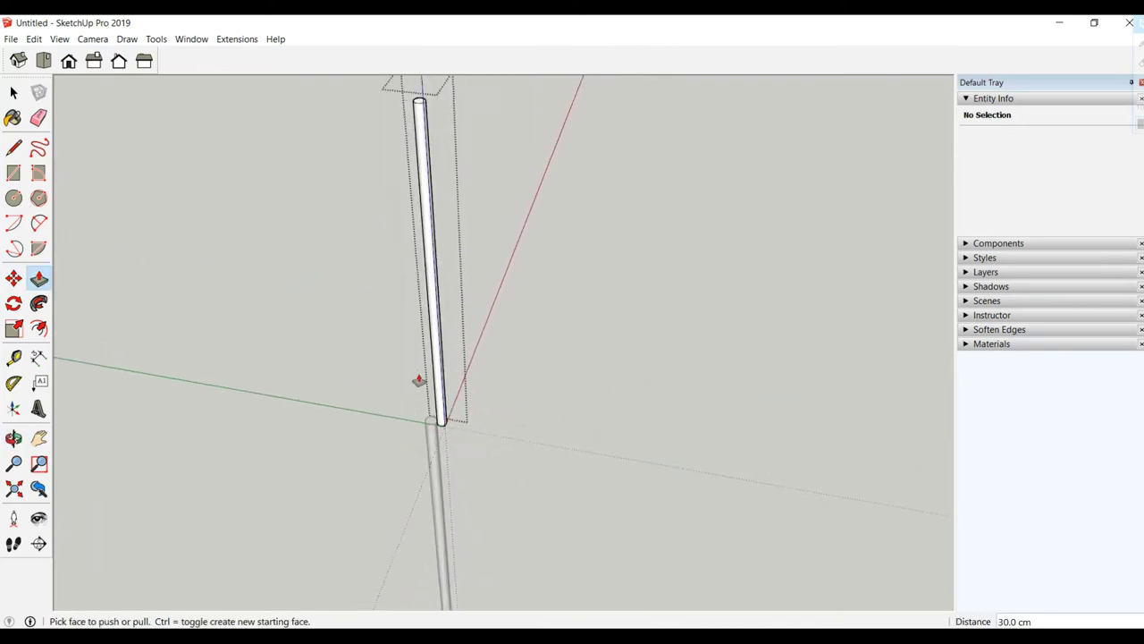
{"action": "scroll", "coordinate": [418, 380], "scroll_direction": "down", "scroll_amount": 1}
{"action": "left_click", "coordinate": [13, 92]}
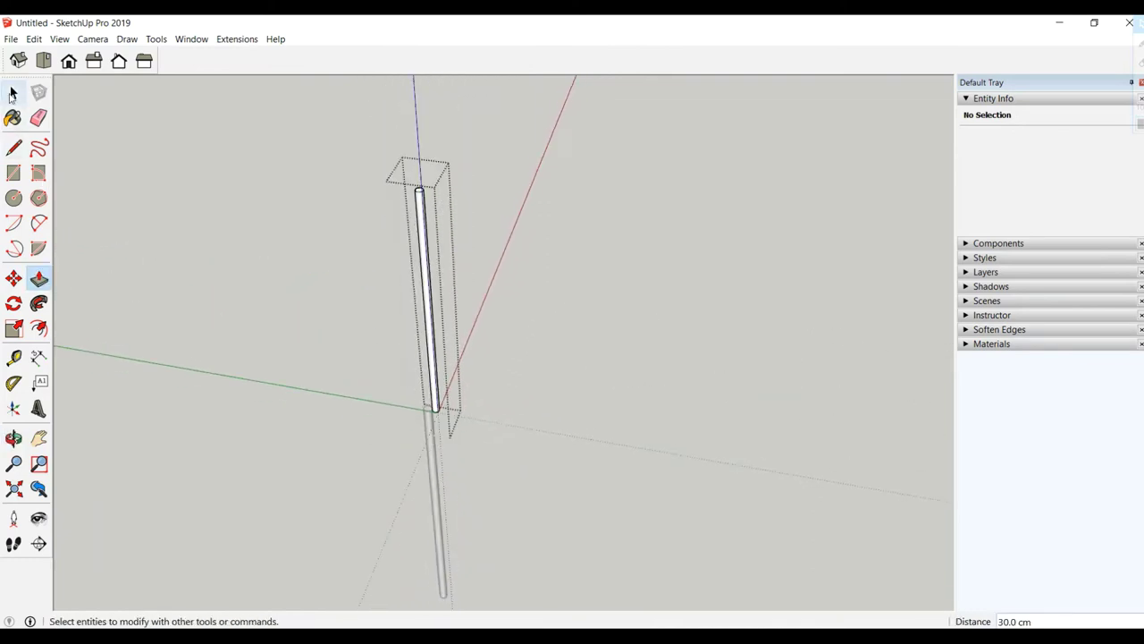
- Select the thin rod and rotate it about its middle to a diagonal
{"action": "mouse_move", "coordinate": [417, 245]}
{"action": "middle_mouse_down"}
{"action": "mouse_move", "coordinate": [488, 231]}
{"action": "mouse_move", "coordinate": [427, 227]}
{"action": "middle_mouse_up"}
{"action": "left_click", "coordinate": [411, 217]}
{"action": "scroll", "coordinate": [410, 217], "scroll_direction": "up", "scroll_amount": 2}
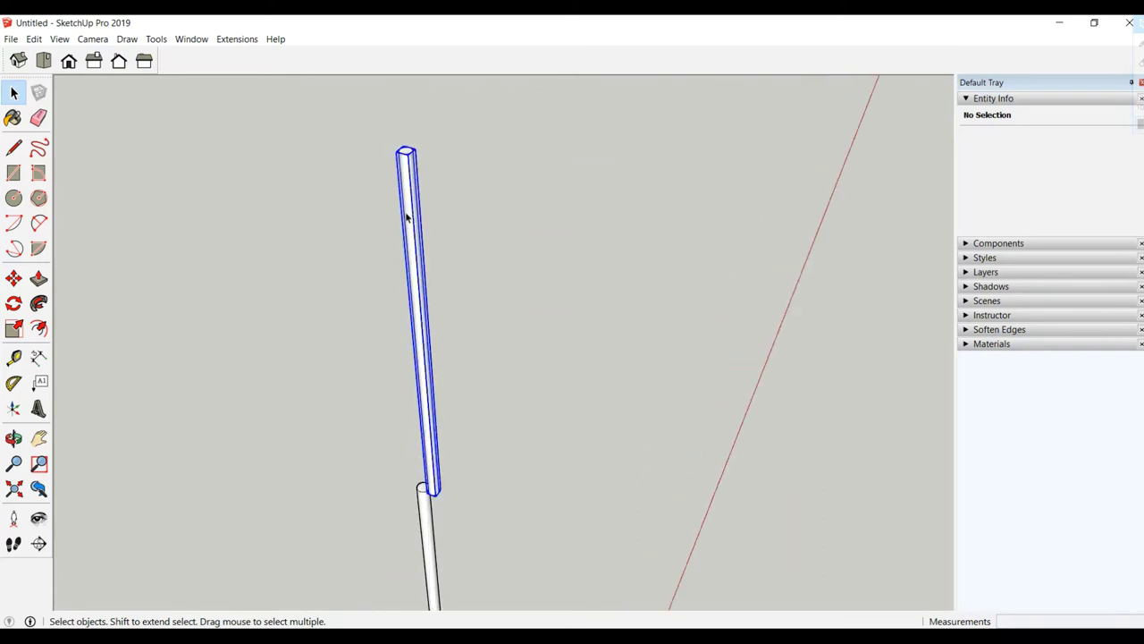
{"action": "left_click", "coordinate": [13, 278]}
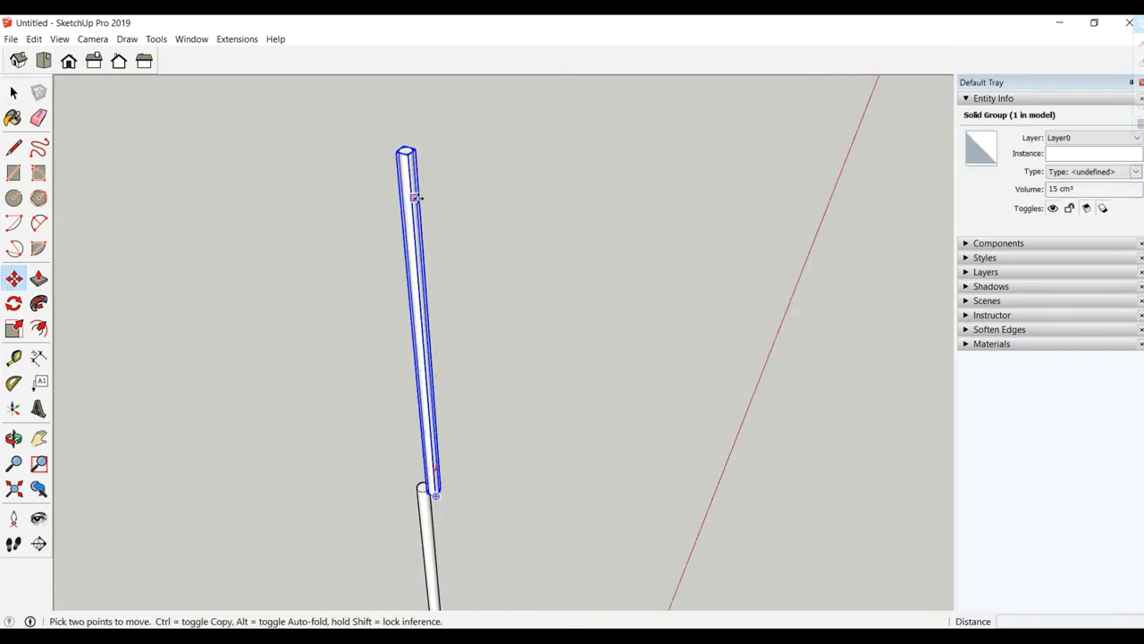
{"action": "middle_click_drag", "start_coordinate": [428, 197], "coordinate": [399, 198]}
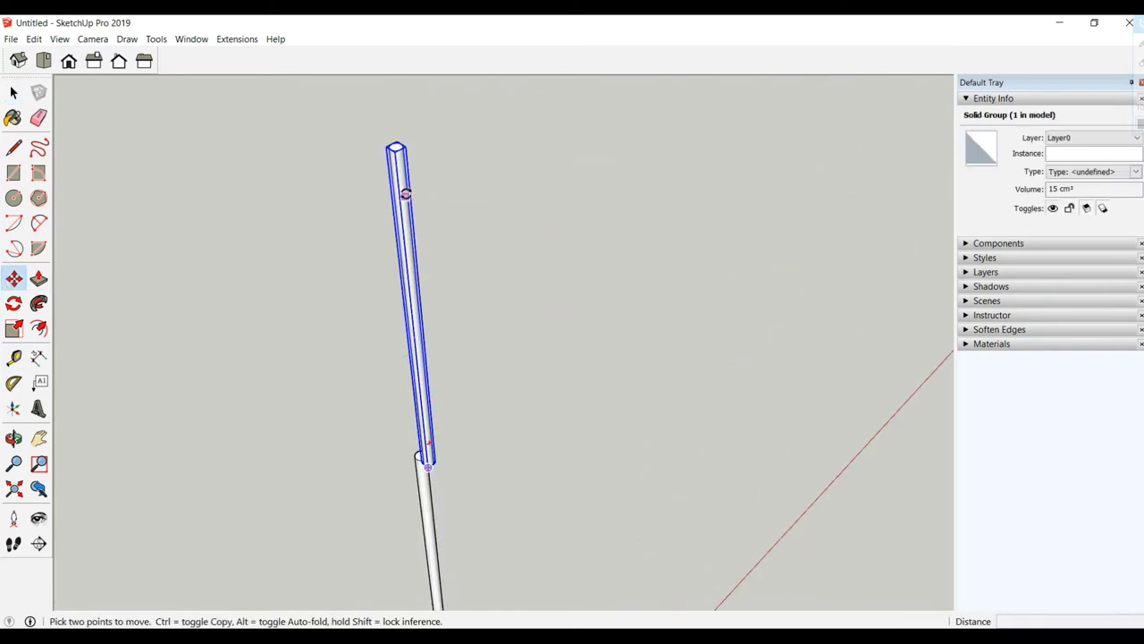
{"action": "key", "text": "q"}
{"action": "left_click", "coordinate": [416, 334]}
{"action": "left_click", "coordinate": [401, 188]}
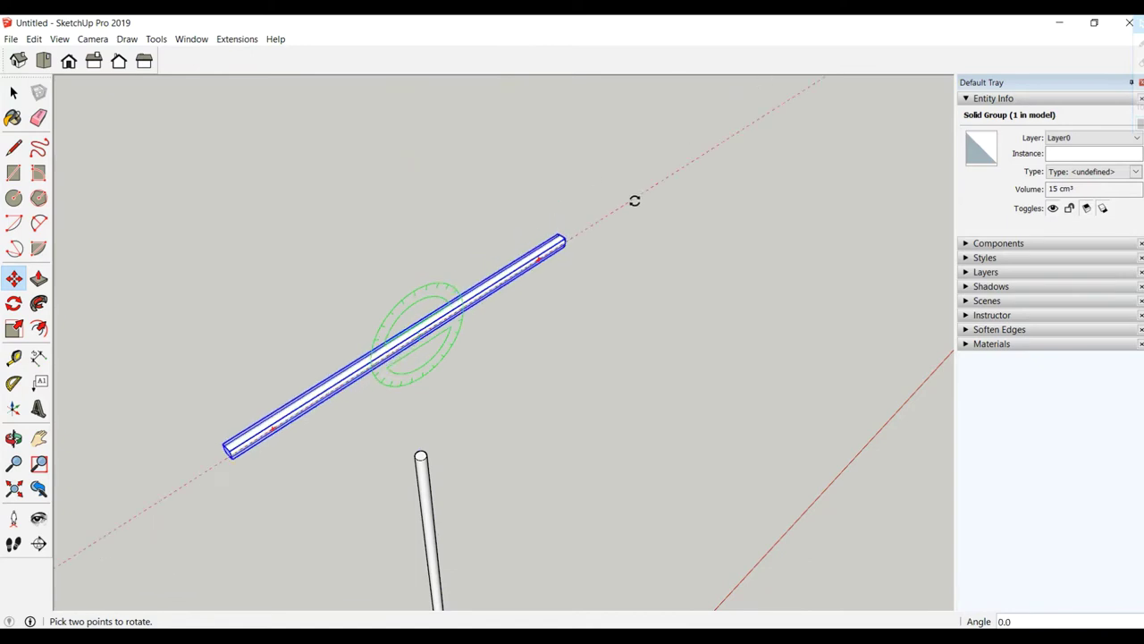
{"action": "left_click", "coordinate": [634, 201]}
{"action": "key", "text": "m"}
- Rotate the rod again about its midpoint so it lies flat horizontally
{"action": "middle_click_drag", "start_coordinate": [538, 251], "coordinate": [500, 268]}
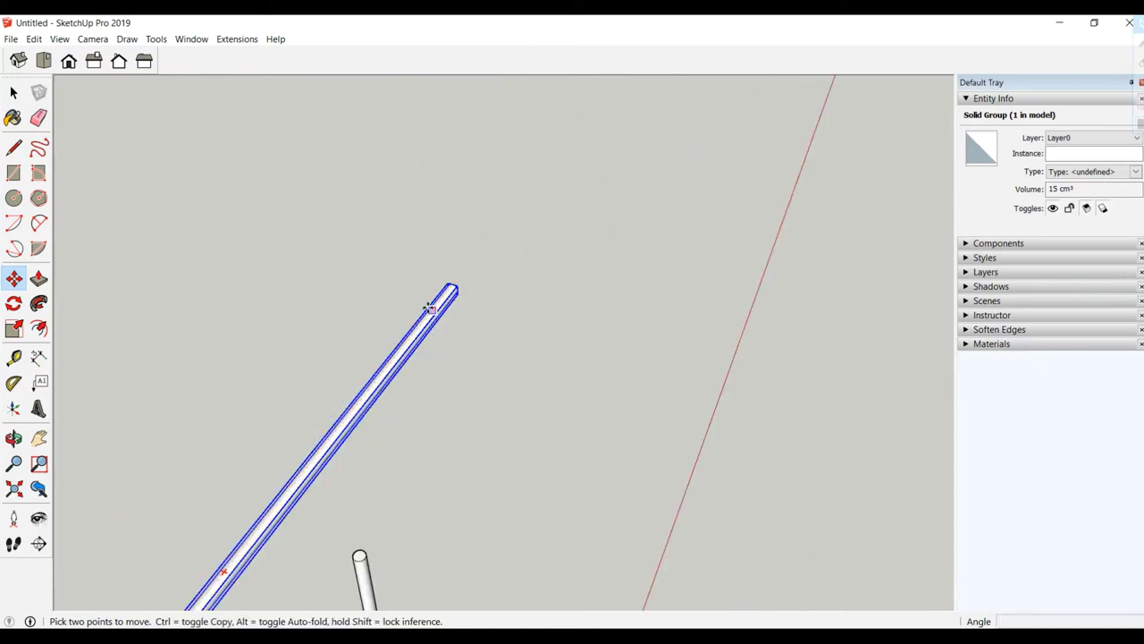
{"action": "key", "text": "q"}
{"action": "left_click", "coordinate": [345, 416]}
{"action": "left_click", "coordinate": [460, 295]}
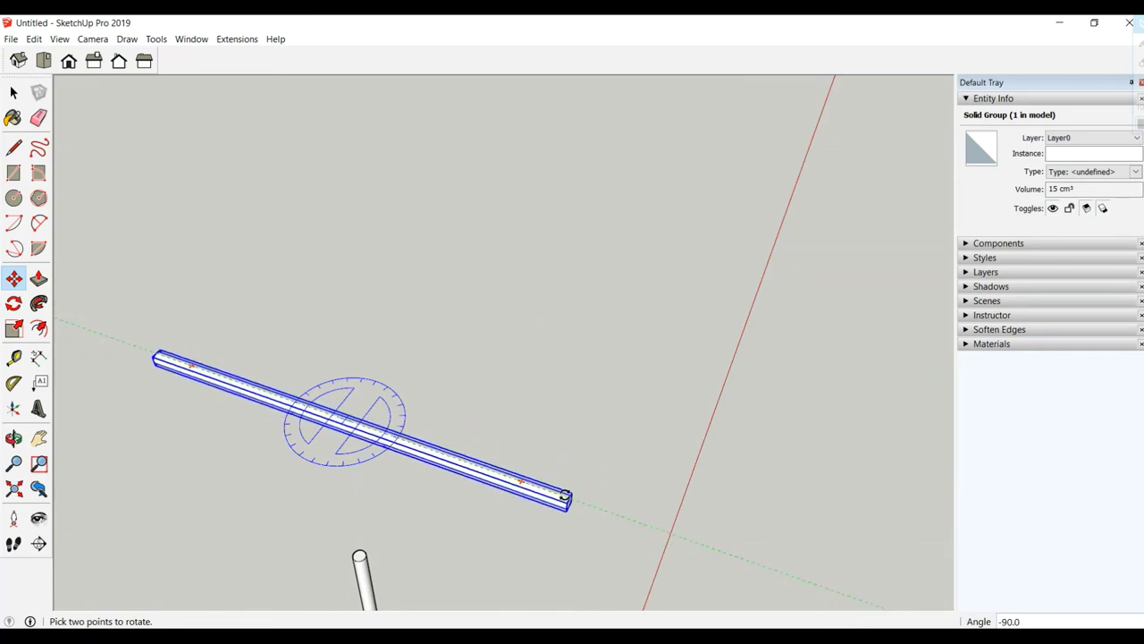
{"action": "left_click", "coordinate": [557, 501]}
{"action": "key", "text": "m"}
{"action": "mouse_move", "coordinate": [445, 517]}
{"action": "middle_mouse_down"}
{"action": "mouse_move", "coordinate": [541, 360]}
{"action": "mouse_move", "coordinate": [609, 218]}
{"action": "middle_mouse_up"}
- Move the rod down across the post, then shift it 4 cm along blue
{"action": "left_click", "coordinate": [556, 373]}
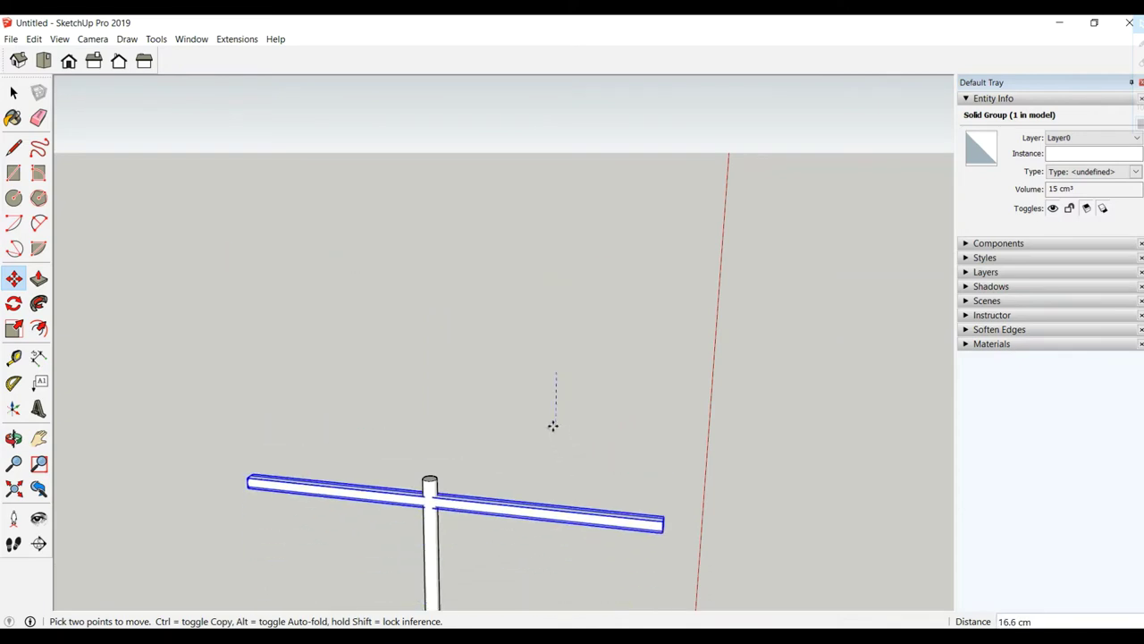
{"action": "left_click", "coordinate": [552, 419]}
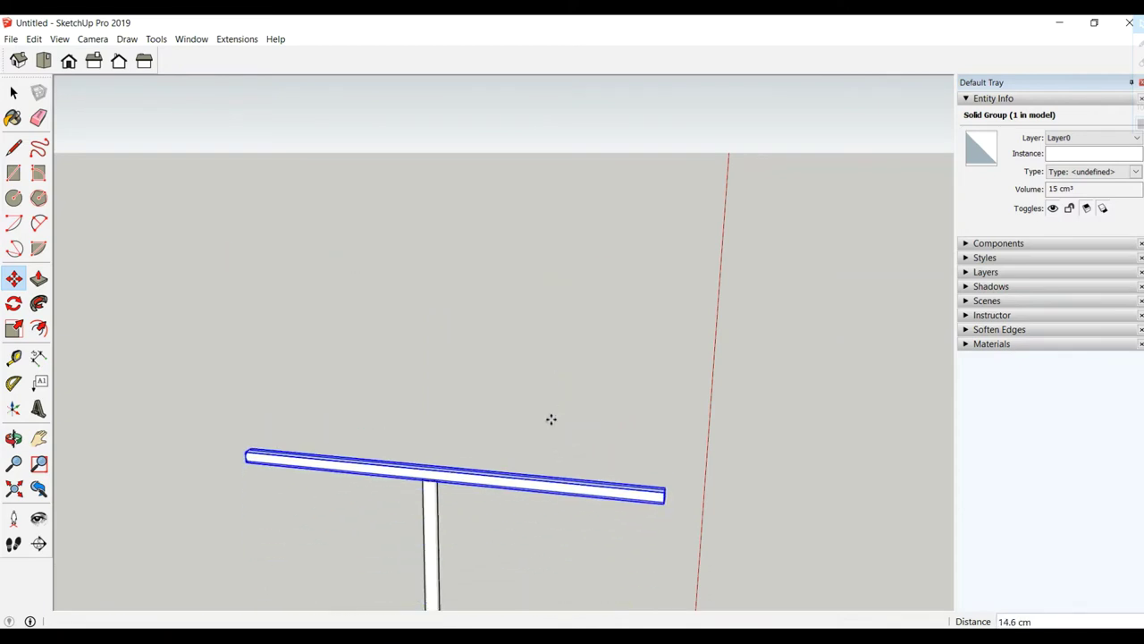
{"action": "middle_click_drag", "start_coordinate": [516, 528], "coordinate": [567, 424]}
{"action": "scroll", "coordinate": [565, 424], "scroll_direction": "up", "scroll_amount": 3}
{"action": "scroll", "coordinate": [566, 423], "scroll_direction": "up", "scroll_amount": 2}
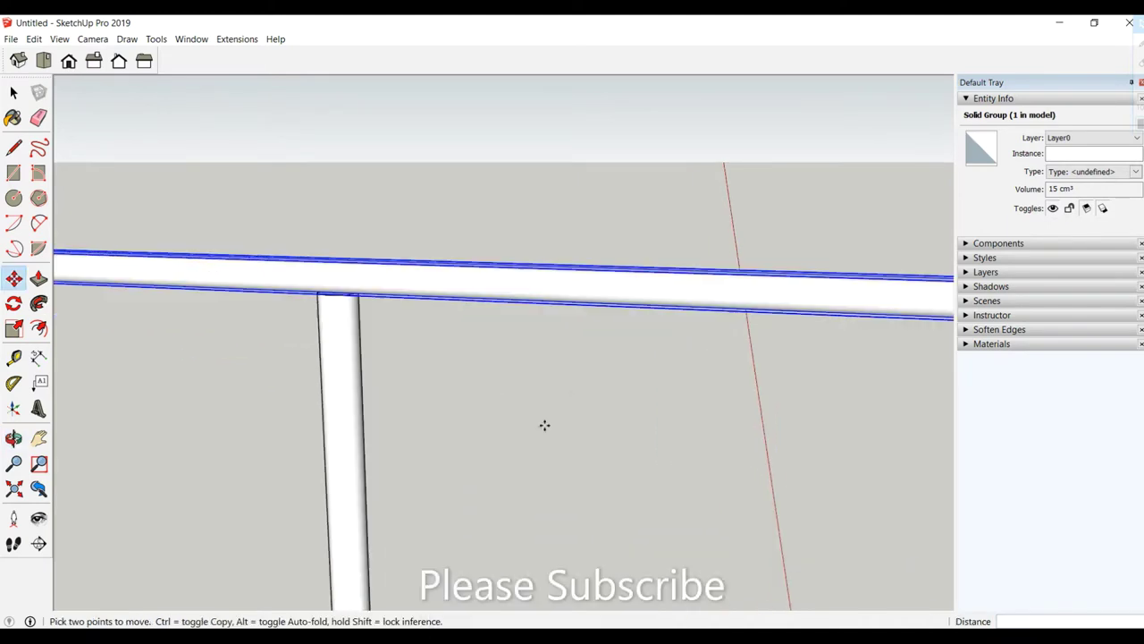
{"action": "left_click", "coordinate": [522, 396]}
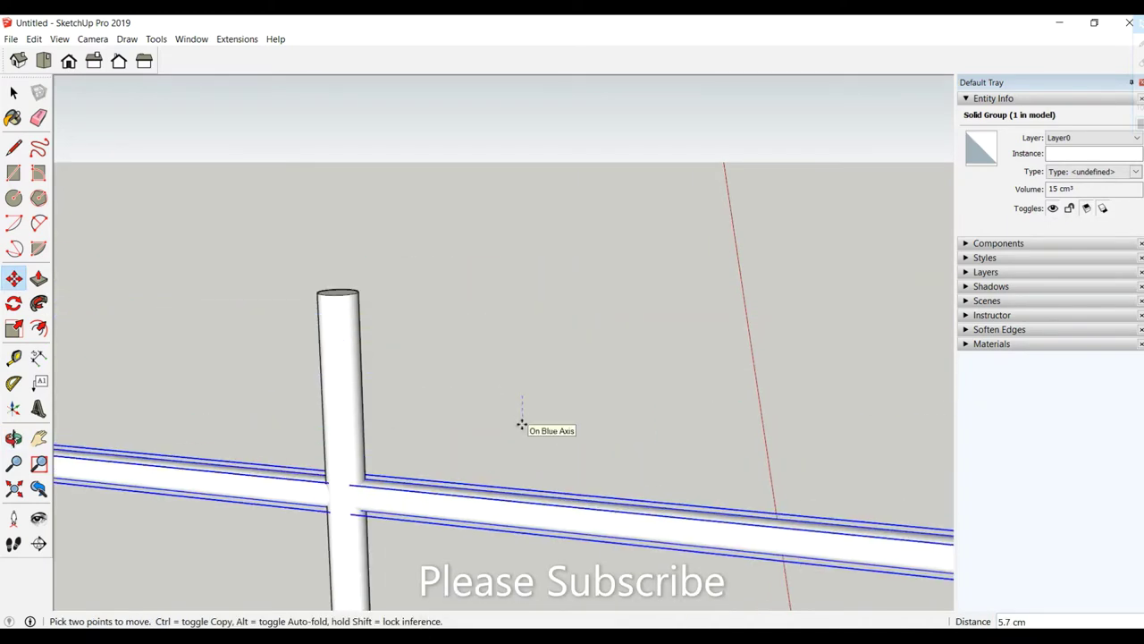
{"action": "type", "text": "4"}
{"action": "key", "text": "Return"}
- Slide the rod along green until its end meets the vertical post
{"action": "scroll", "coordinate": [462, 334], "scroll_direction": "down", "scroll_amount": 3}
{"action": "scroll", "coordinate": [462, 335], "scroll_direction": "down", "scroll_amount": 1}
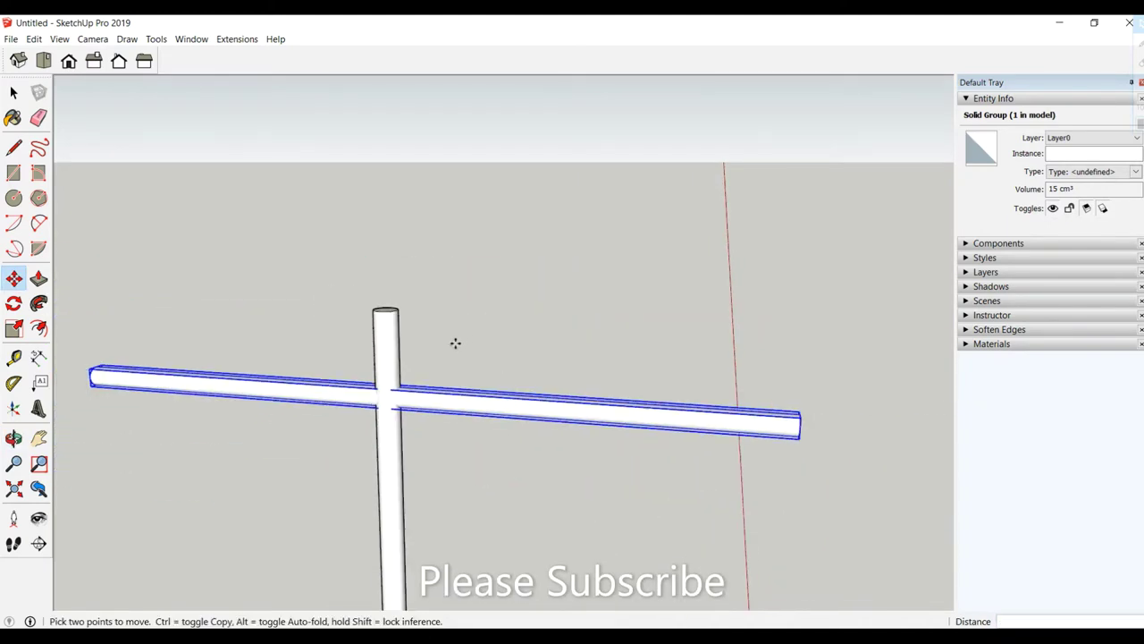
{"action": "left_click", "coordinate": [455, 342]}
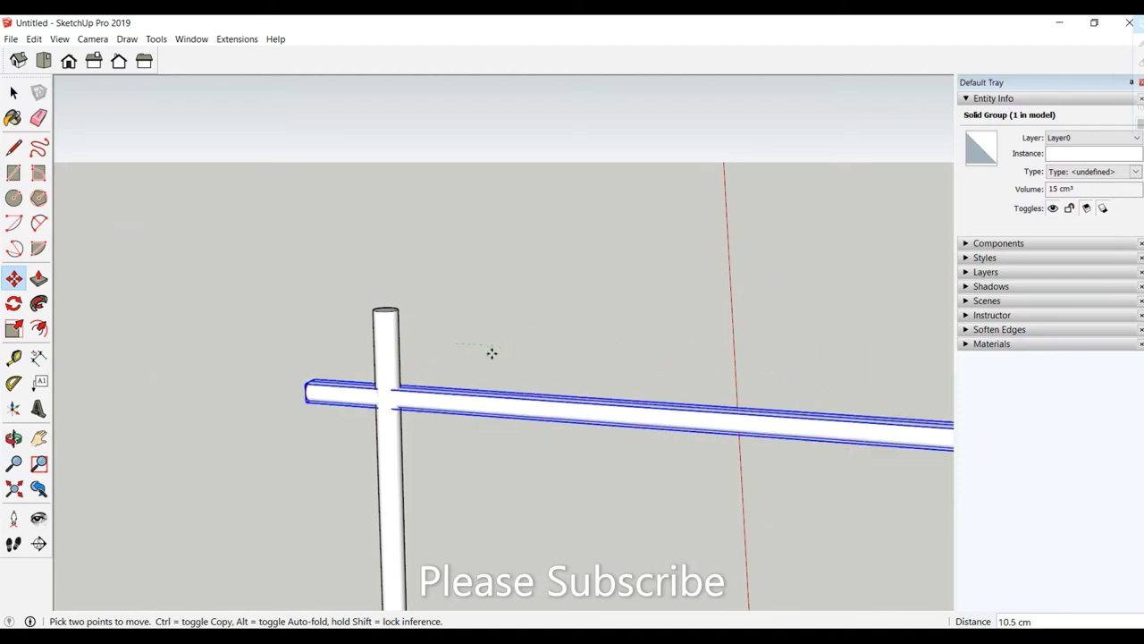
{"action": "key", "text": "Escape"}
{"action": "left_click", "coordinate": [241, 430]}
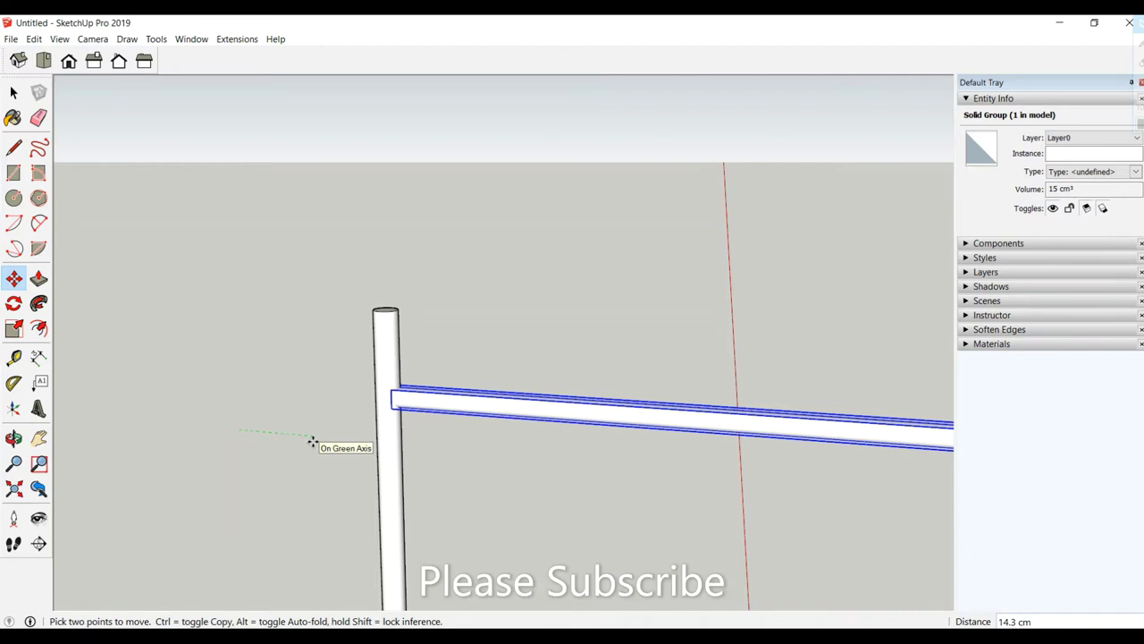
{"action": "left_click", "coordinate": [378, 435]}
{"action": "mouse_move", "coordinate": [378, 434]}
{"action": "middle_mouse_down"}
{"action": "mouse_move", "coordinate": [459, 401]}
{"action": "mouse_move", "coordinate": [433, 442]}
{"action": "mouse_move", "coordinate": [205, 425]}
{"action": "middle_mouse_up"}
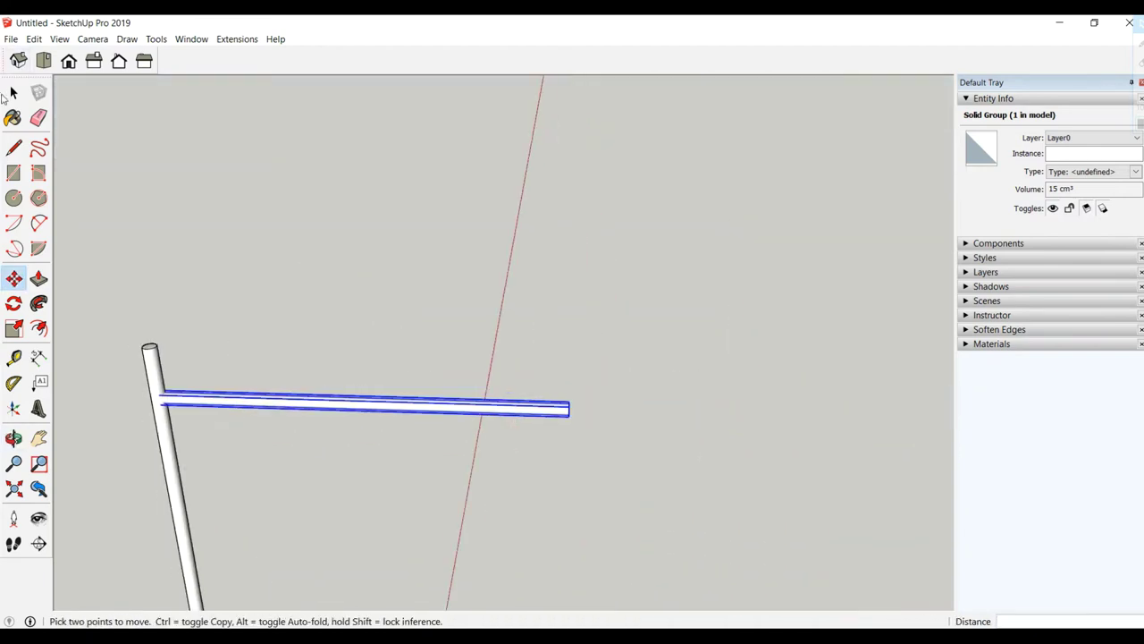
- Group the rod and post together and make them component Component#2
{"action": "left_click", "coordinate": [13, 93]}
{"action": "left_click", "coordinate": [156, 384], "text": "shift"}
{"action": "right_click", "coordinate": [158, 380]}
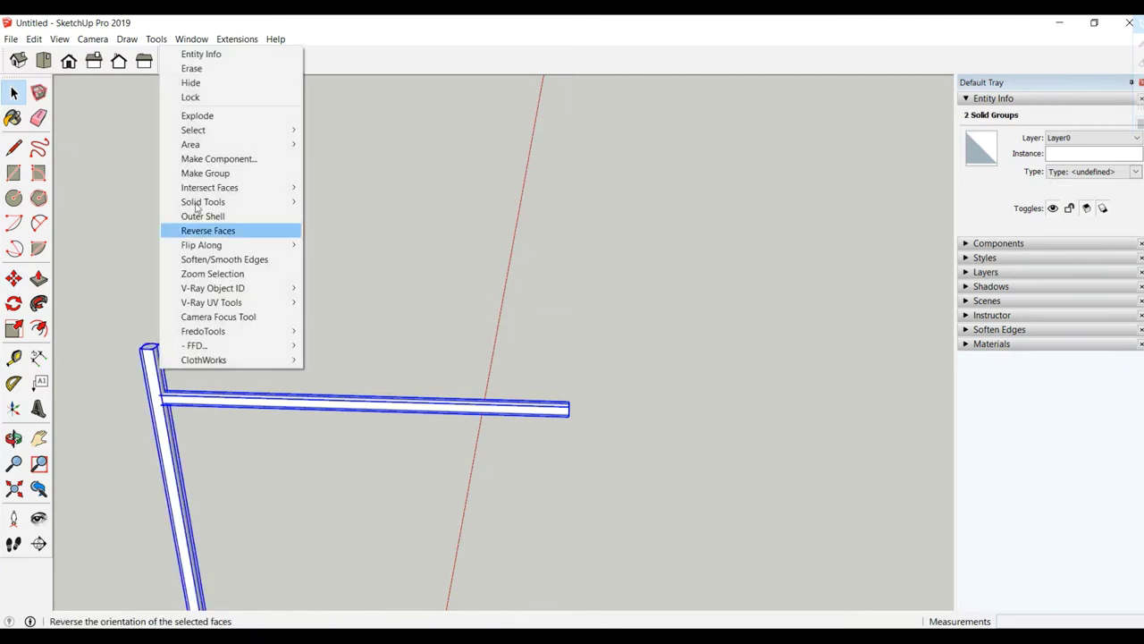
{"action": "left_click", "coordinate": [189, 176]}
{"action": "right_click", "coordinate": [158, 396]}
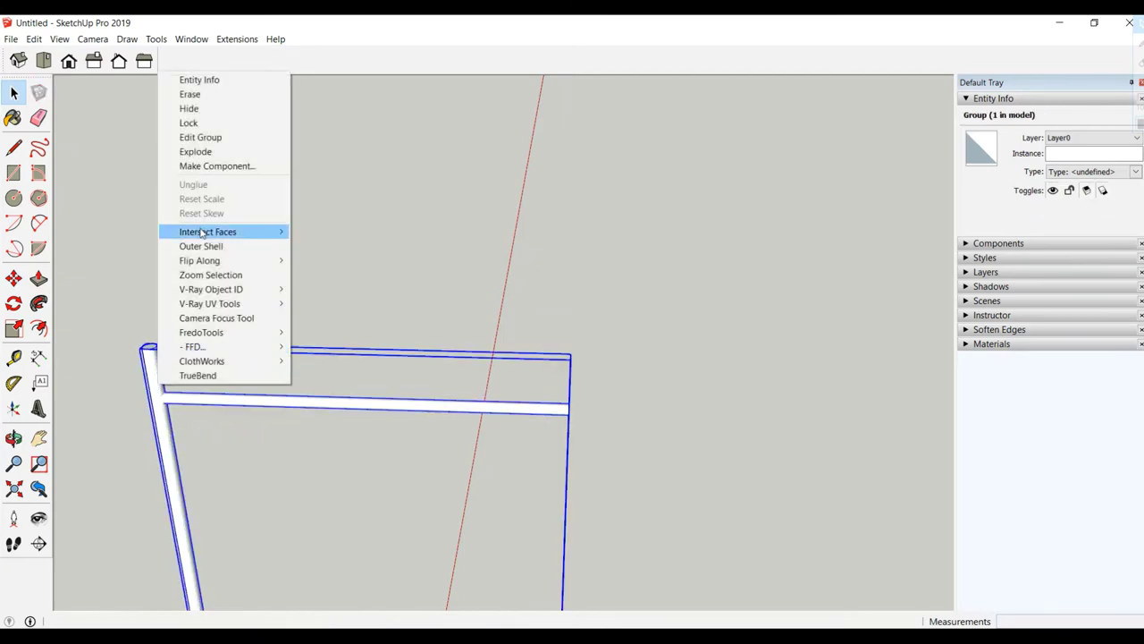
{"action": "left_click", "coordinate": [206, 168]}
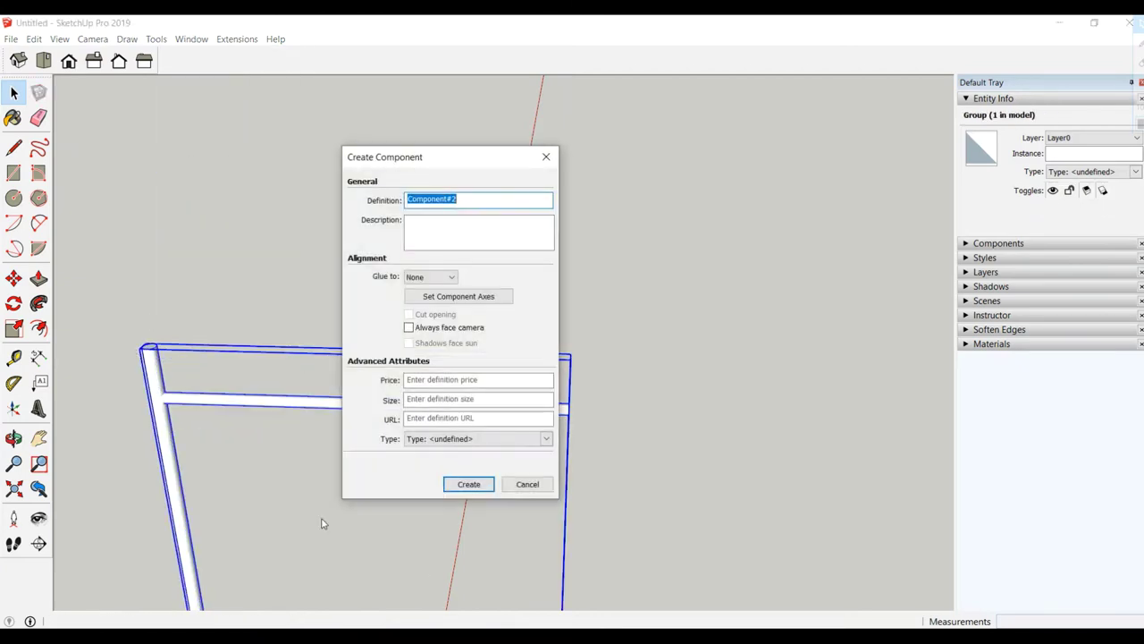
{"action": "left_click", "coordinate": [468, 486]}
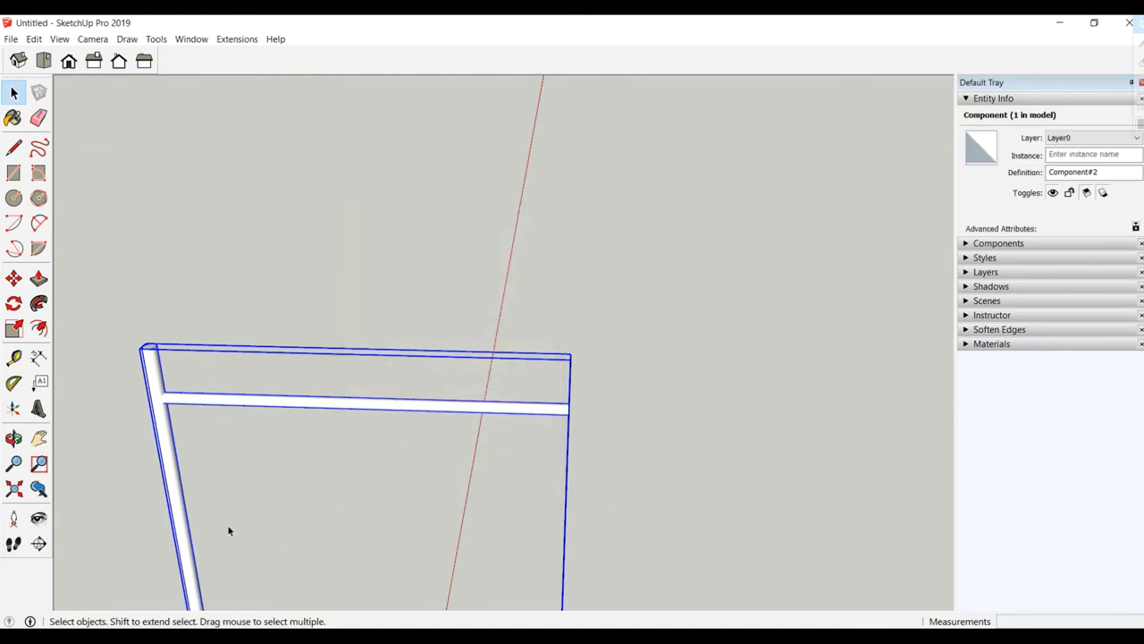
- Rotate-copy the leg-and-arm component about the post base, 360° divided into 3
{"action": "mouse_move", "coordinate": [227, 528]}
{"action": "middle_mouse_down"}
{"action": "mouse_move", "coordinate": [329, 427]}
{"action": "mouse_move", "coordinate": [378, 414]}
{"action": "mouse_move", "coordinate": [433, 326]}
{"action": "mouse_move", "coordinate": [412, 447]}
{"action": "mouse_move", "coordinate": [375, 480]}
{"action": "mouse_move", "coordinate": [378, 462]}
{"action": "mouse_move", "coordinate": [351, 435]}
{"action": "mouse_move", "coordinate": [372, 414]}
{"action": "mouse_move", "coordinate": [298, 340]}
{"action": "mouse_move", "coordinate": [388, 426]}
{"action": "middle_mouse_up"}
{"action": "scroll", "coordinate": [412, 448], "scroll_direction": "up", "scroll_amount": 3}
{"action": "scroll", "coordinate": [426, 403], "scroll_direction": "up", "scroll_amount": 3}
{"action": "scroll", "coordinate": [419, 496], "scroll_direction": "up", "scroll_amount": 2}
{"action": "scroll", "coordinate": [419, 497], "scroll_direction": "up", "scroll_amount": 1}
{"action": "scroll", "coordinate": [372, 414], "scroll_direction": "up", "scroll_amount": 2}
{"action": "key", "text": "q"}
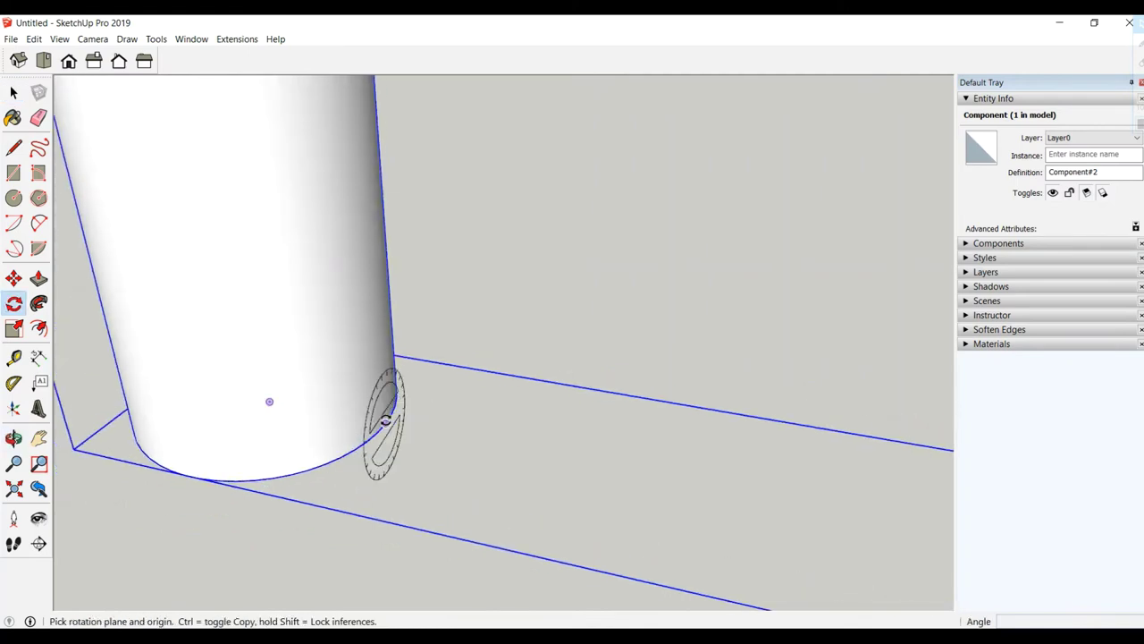
{"action": "left_click", "coordinate": [386, 424]}
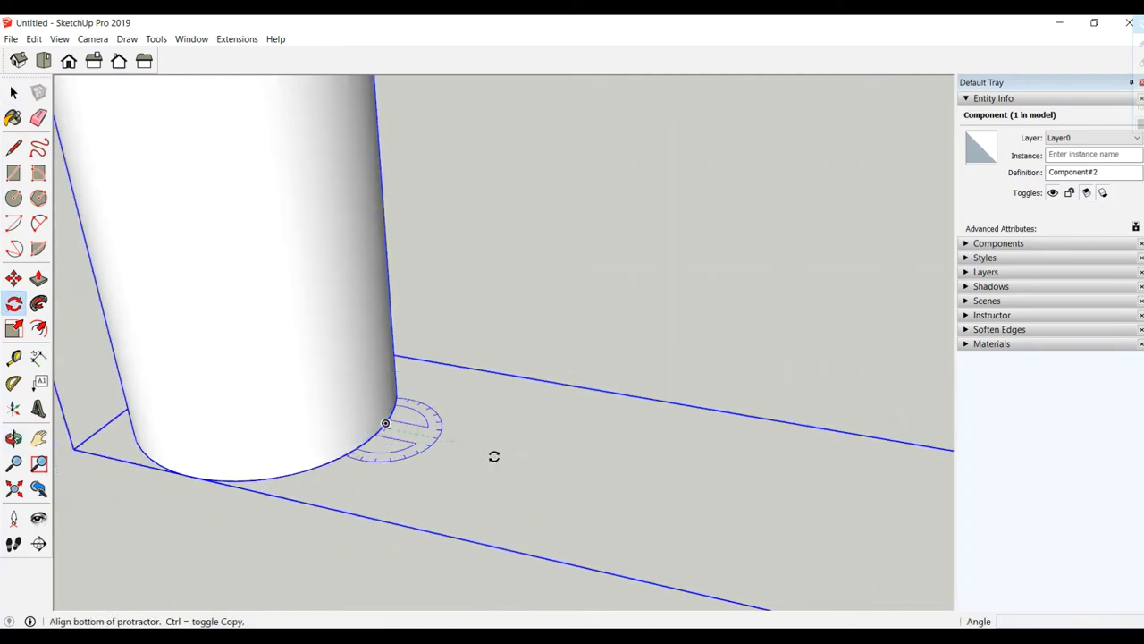
{"action": "left_click", "coordinate": [555, 472]}
{"action": "type", "text": "360"}
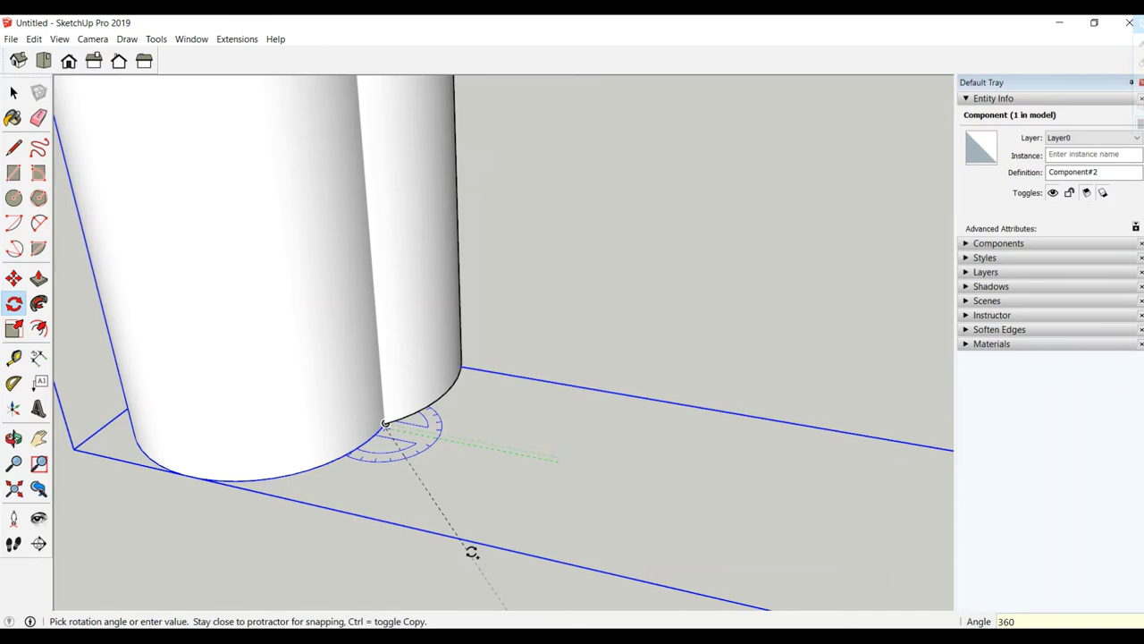
{"action": "key", "text": "Escape"}
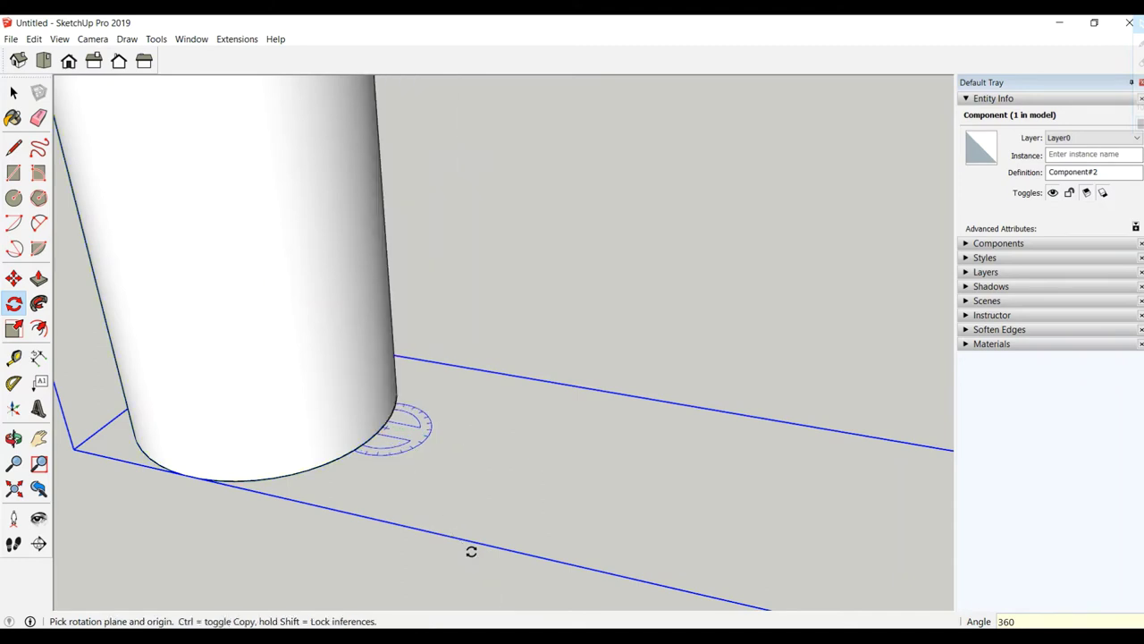
{"action": "type", "text": "/3"}
{"action": "key", "text": "Return"}
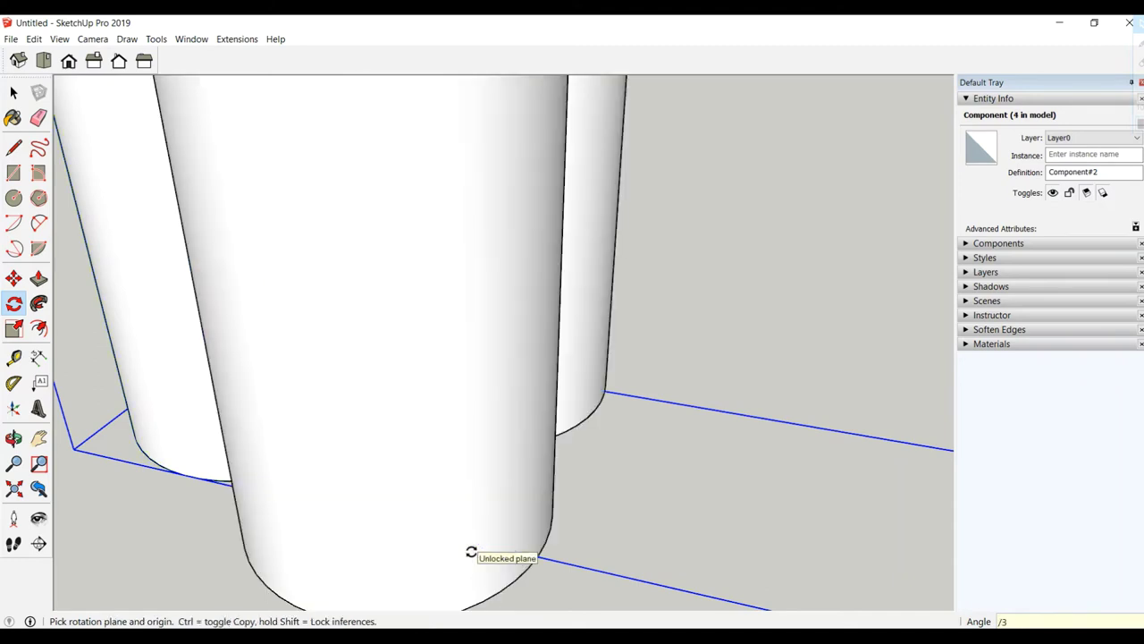
- Orbit and zoom to inspect the three-leg cluster from above
{"action": "scroll", "coordinate": [471, 552], "scroll_direction": "down", "scroll_amount": 3}
{"action": "scroll", "coordinate": [471, 552], "scroll_direction": "down", "scroll_amount": 2}
{"action": "scroll", "coordinate": [471, 552], "scroll_direction": "down", "scroll_amount": 2}
{"action": "mouse_move", "coordinate": [471, 549]}
{"action": "middle_mouse_down"}
{"action": "mouse_move", "coordinate": [439, 276]}
{"action": "mouse_move", "coordinate": [465, 216]}
{"action": "middle_mouse_up"}
{"action": "scroll", "coordinate": [451, 399], "scroll_direction": "down", "scroll_amount": 3}
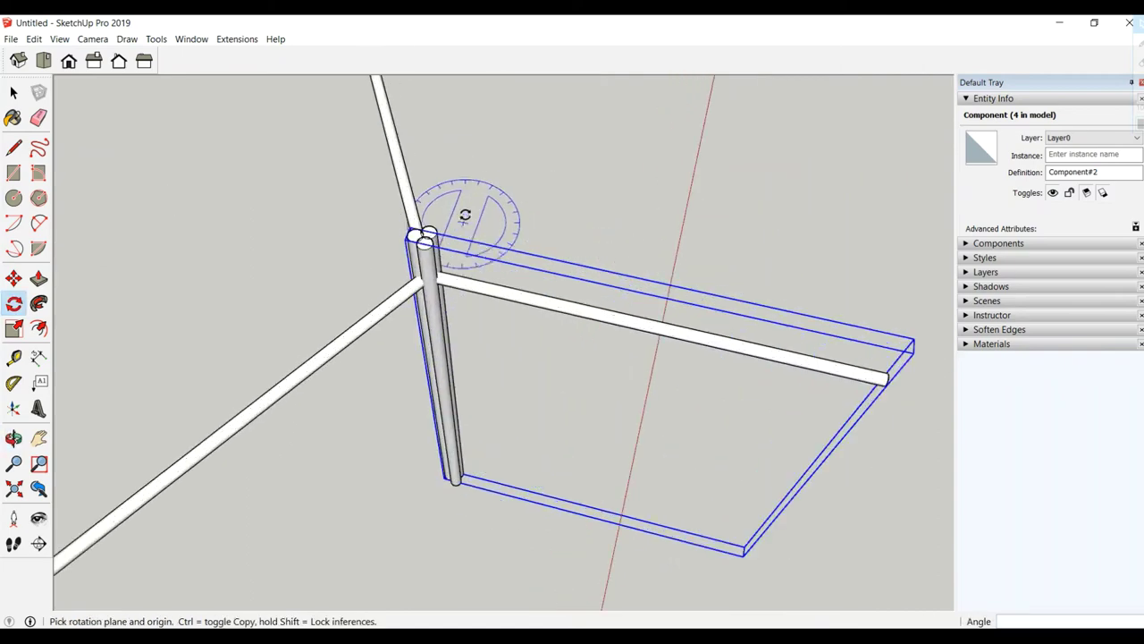
{"action": "scroll", "coordinate": [465, 215], "scroll_direction": "up", "scroll_amount": 2}
{"action": "scroll", "coordinate": [429, 223], "scroll_direction": "up", "scroll_amount": 3}
{"action": "middle_click_drag", "start_coordinate": [187, 286], "coordinate": [524, 408]}
{"action": "scroll", "coordinate": [511, 404], "scroll_direction": "up", "scroll_amount": 2}
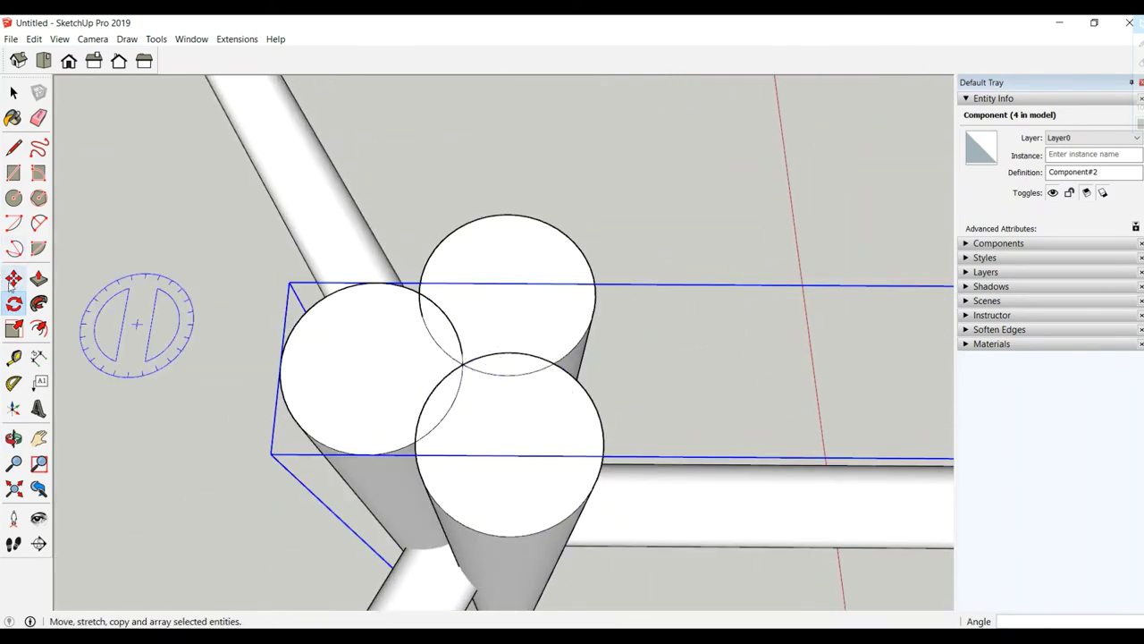
- Inside the leg component, move two selected legs 30 along the green axis
{"action": "right_click", "coordinate": [407, 217]}
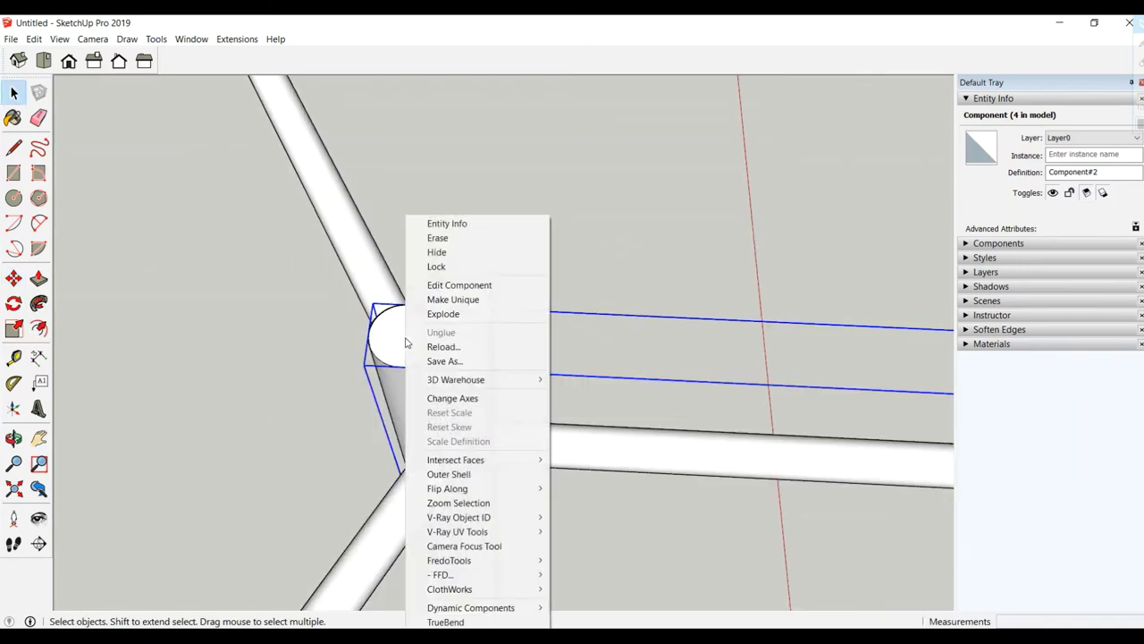
{"action": "left_click", "coordinate": [458, 284]}
{"action": "left_click", "coordinate": [527, 411]}
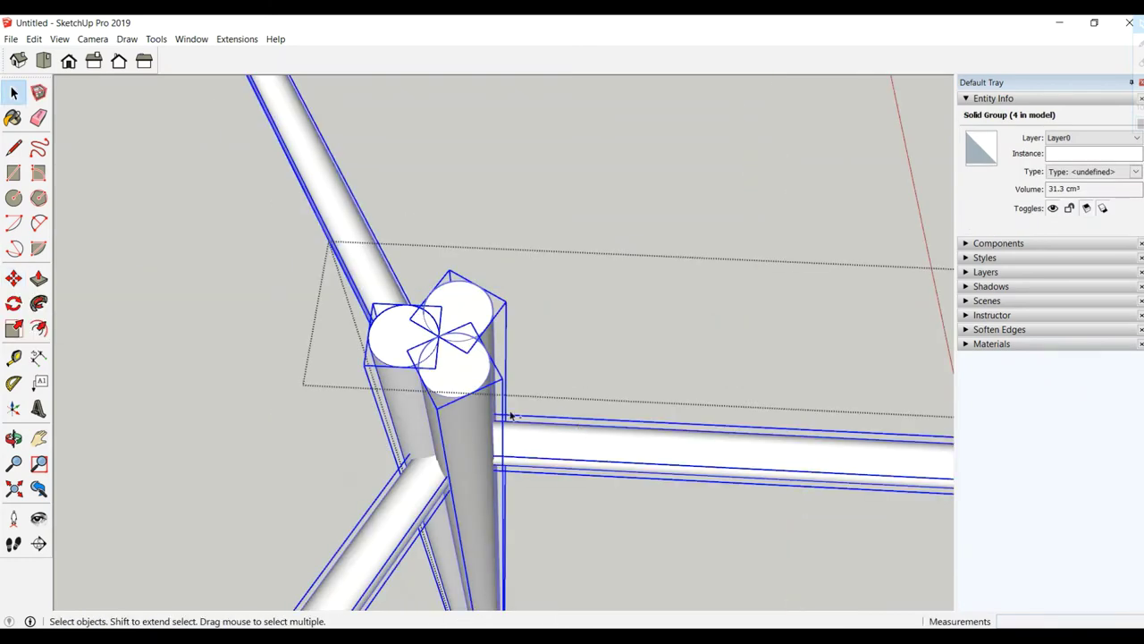
{"action": "left_click", "coordinate": [512, 416], "text": "shift"}
{"action": "scroll", "coordinate": [417, 357], "scroll_direction": "up", "scroll_amount": 2}
{"action": "middle_click_drag", "start_coordinate": [417, 358], "coordinate": [454, 430]}
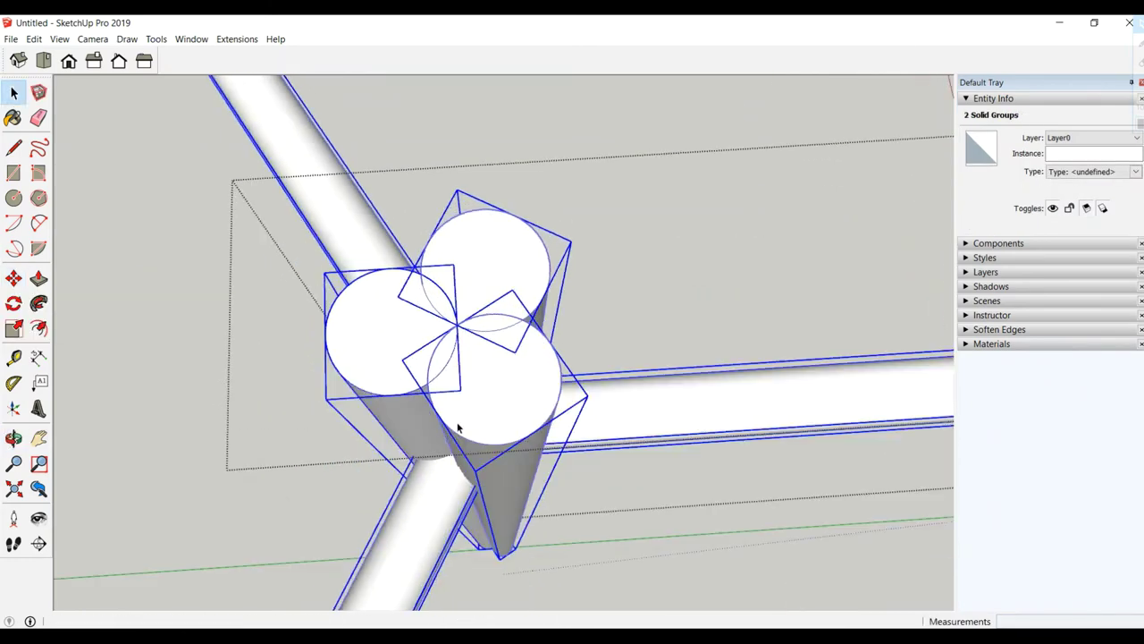
{"action": "left_click", "coordinate": [10, 280]}
{"action": "left_click", "coordinate": [455, 326]}
{"action": "type", "text": "30"}
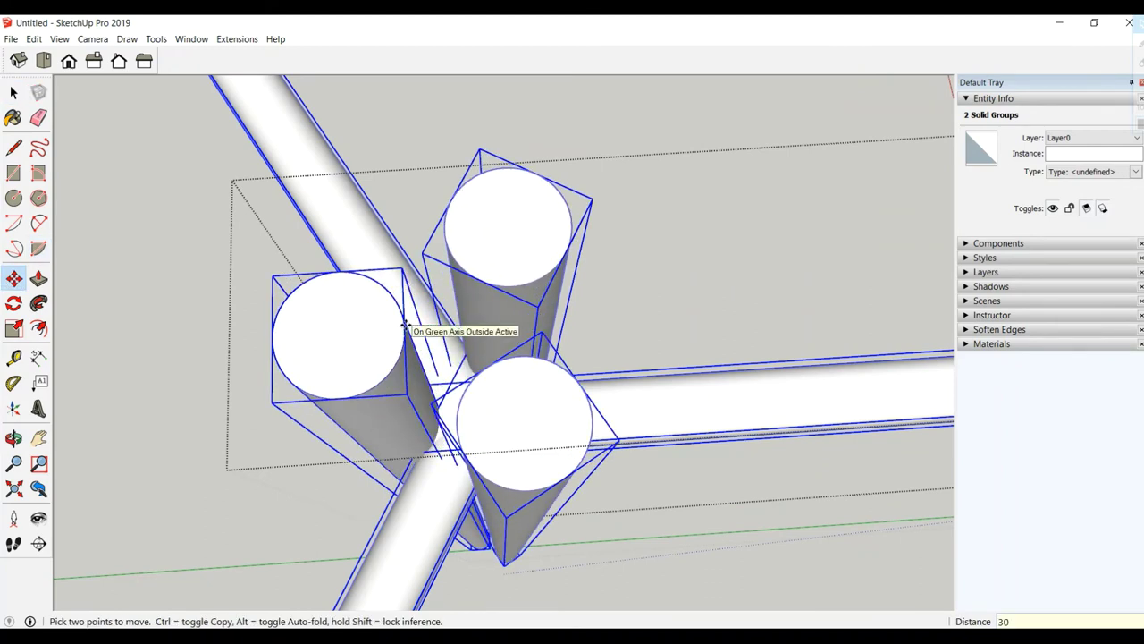
{"action": "key", "text": "Return"}
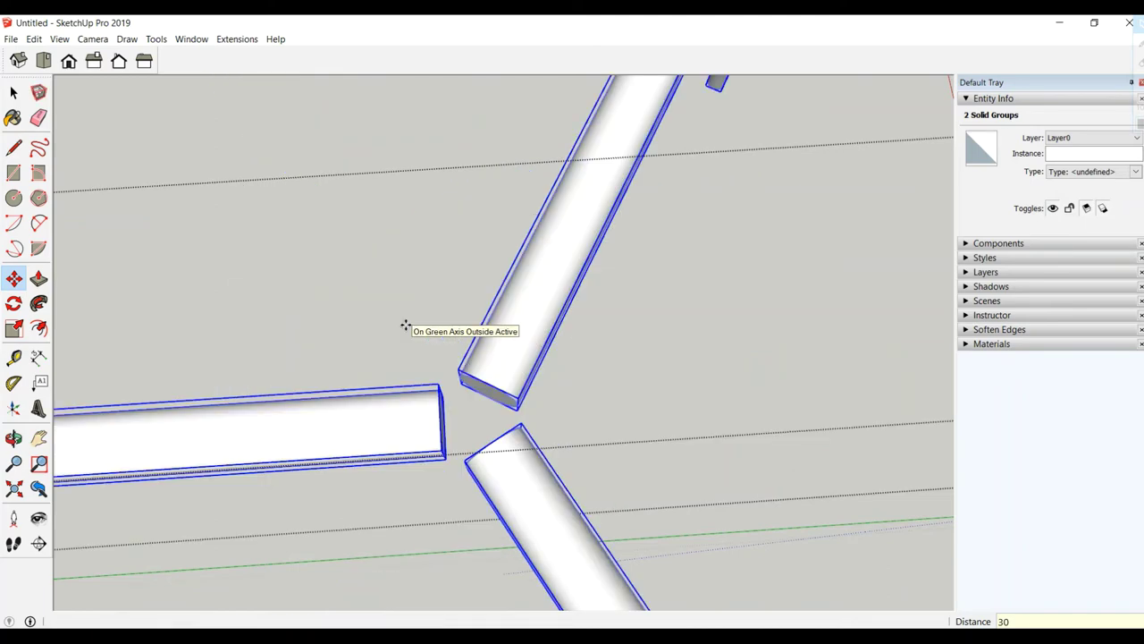
- Nudge the beams by 0.5, 1 and 1.1 cm until they meet centrally
{"action": "scroll", "coordinate": [388, 515], "scroll_direction": "up", "scroll_amount": 5}
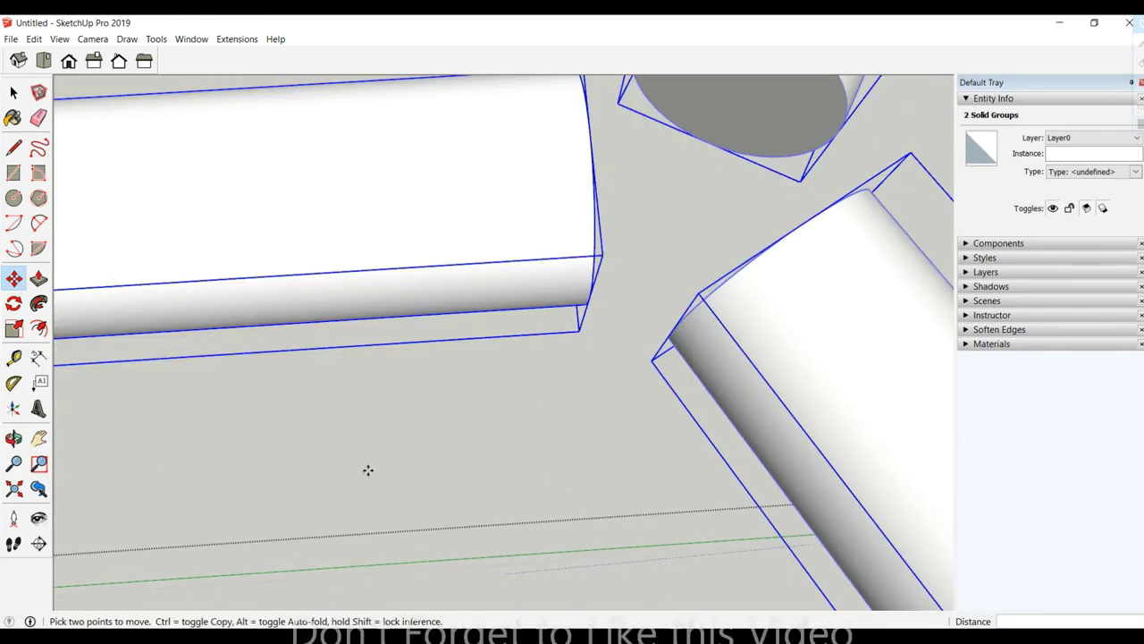
{"action": "scroll", "coordinate": [353, 474], "scroll_direction": "down", "scroll_amount": 5}
{"action": "left_click", "coordinate": [335, 480]}
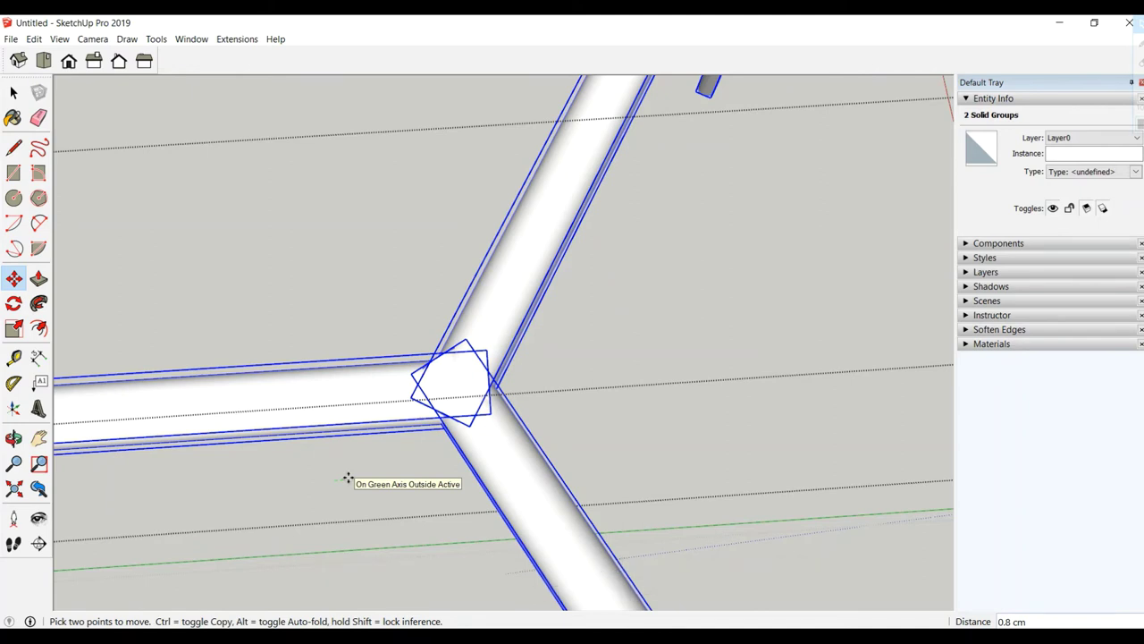
{"action": "key", "text": "Return"}
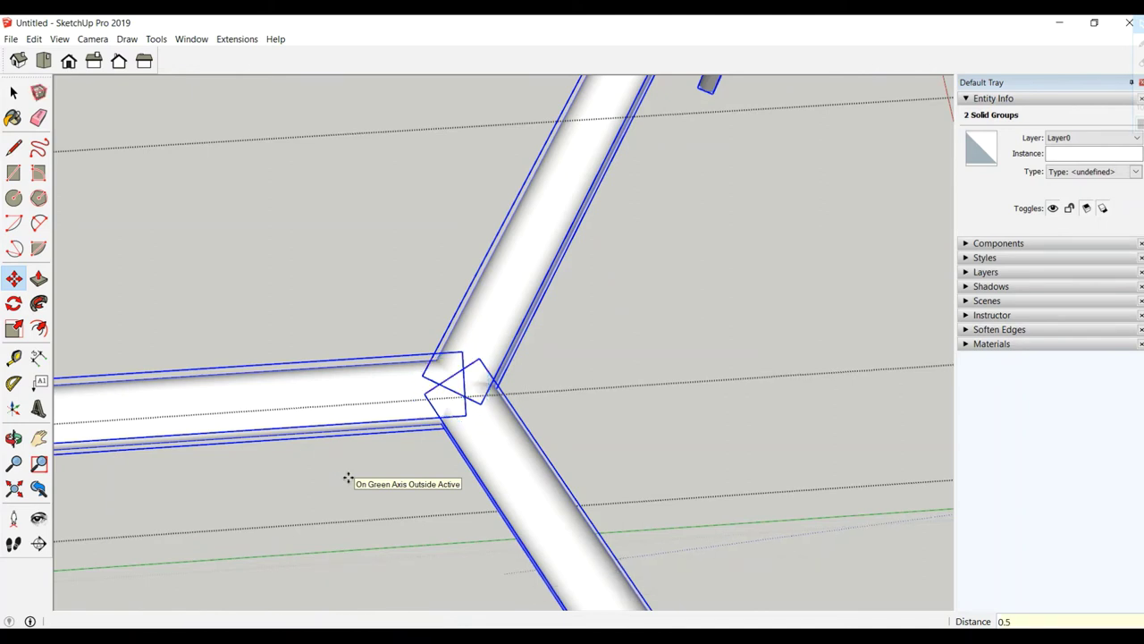
{"action": "type", "text": "1"}
{"action": "key", "text": "Return"}
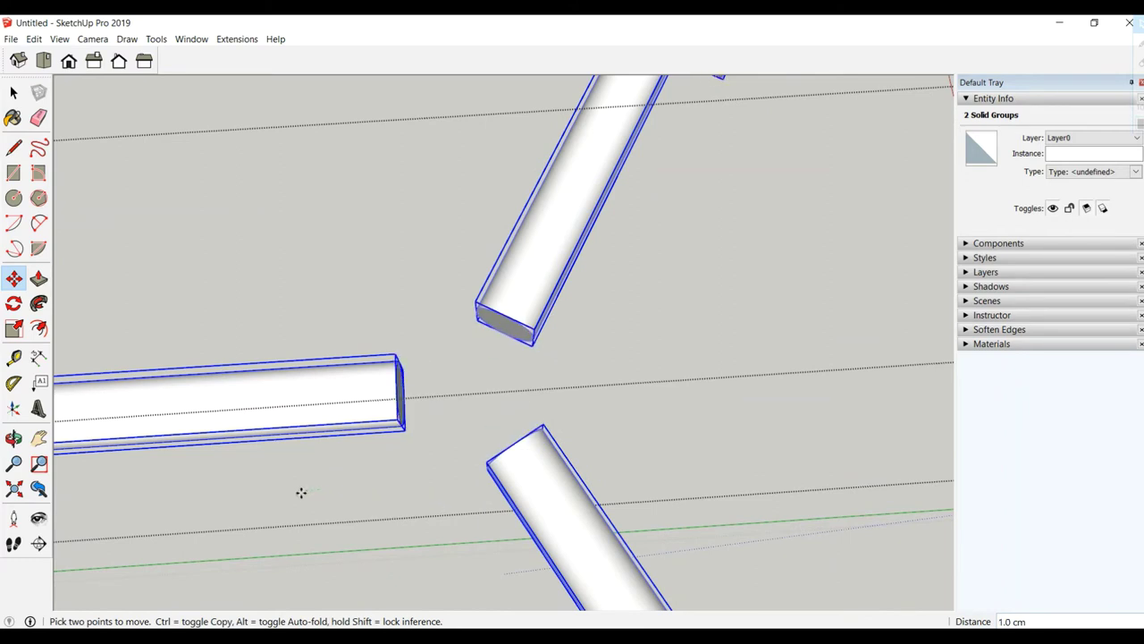
{"action": "type", "text": "1.1"}
{"action": "key", "text": "Return"}
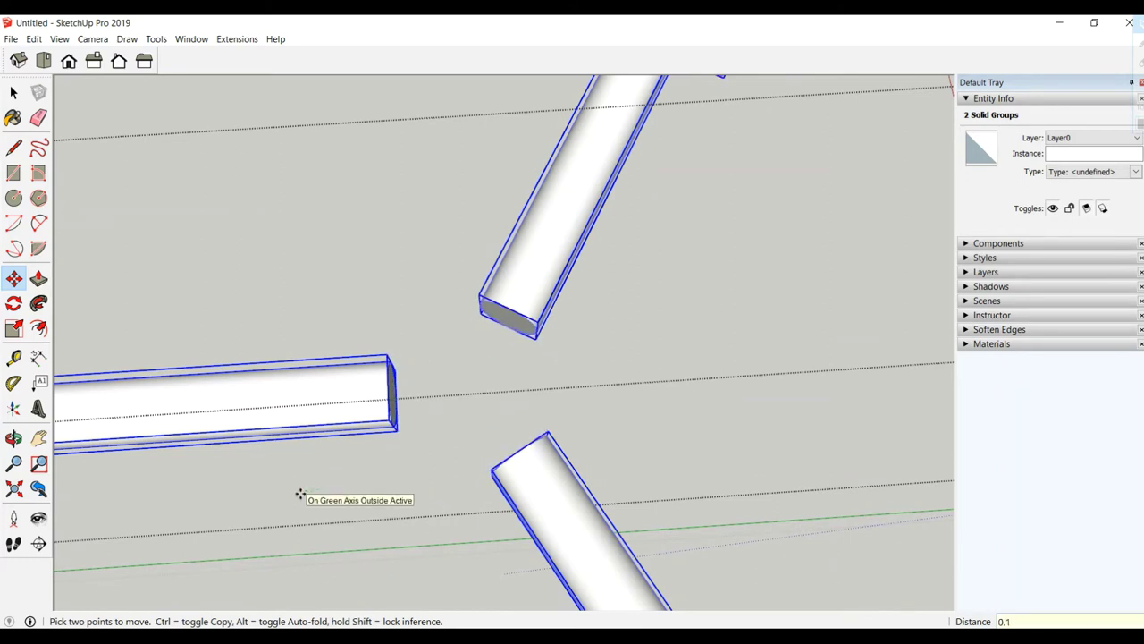
{"action": "key", "text": "Return"}
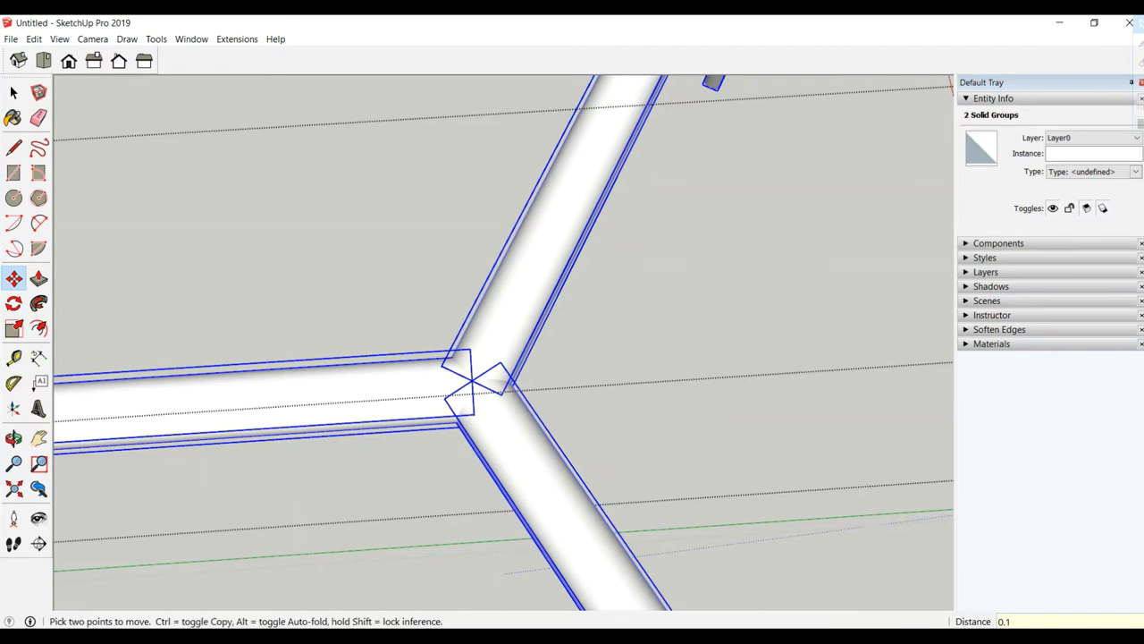
{"action": "scroll", "coordinate": [344, 535], "scroll_direction": "up", "scroll_amount": 3}
{"action": "scroll", "coordinate": [365, 501], "scroll_direction": "down", "scroll_amount": 4}
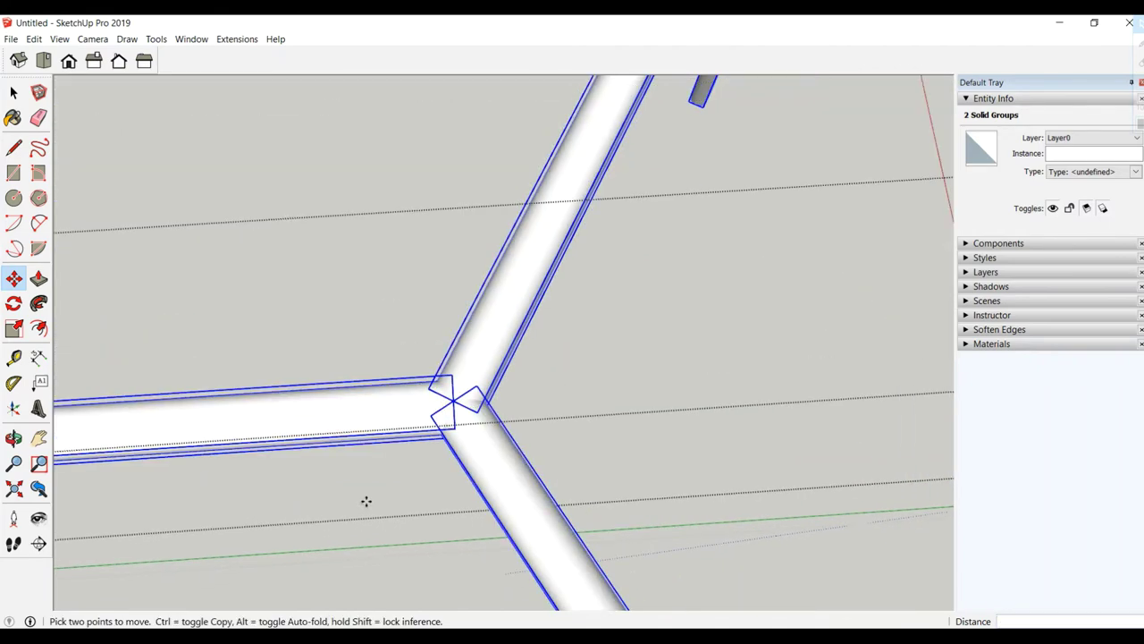
{"action": "scroll", "coordinate": [366, 501], "scroll_direction": "down", "scroll_amount": 2}
{"action": "mouse_move", "coordinate": [374, 507]}
{"action": "middle_mouse_down"}
{"action": "mouse_move", "coordinate": [370, 327]}
{"action": "mouse_move", "coordinate": [404, 342]}
{"action": "mouse_move", "coordinate": [281, 339]}
{"action": "mouse_move", "coordinate": [320, 353]}
{"action": "middle_mouse_up"}
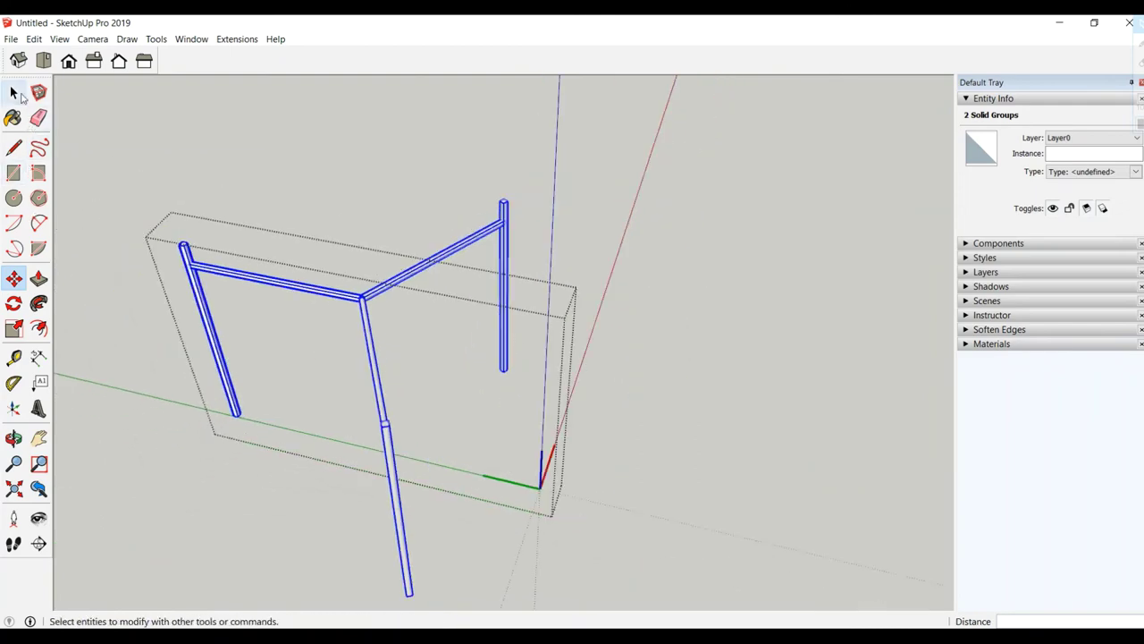
- Enter the frame group and select its three top beams
{"action": "left_click", "coordinate": [14, 92]}
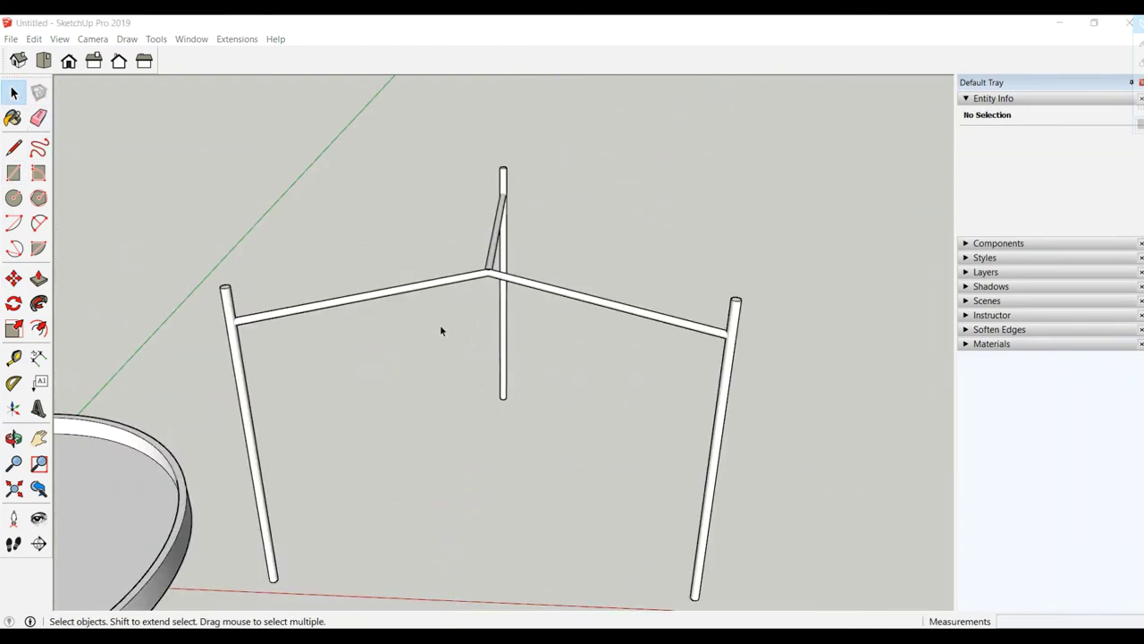
{"action": "mouse_move", "coordinate": [439, 331]}
{"action": "middle_mouse_down"}
{"action": "mouse_move", "coordinate": [462, 403]}
{"action": "mouse_move", "coordinate": [498, 358]}
{"action": "mouse_move", "coordinate": [499, 307]}
{"action": "mouse_move", "coordinate": [492, 434]}
{"action": "mouse_move", "coordinate": [492, 322]}
{"action": "mouse_move", "coordinate": [454, 232]}
{"action": "middle_mouse_up"}
{"action": "scroll", "coordinate": [498, 307], "scroll_direction": "up", "scroll_amount": 3}
{"action": "left_click", "coordinate": [452, 227]}
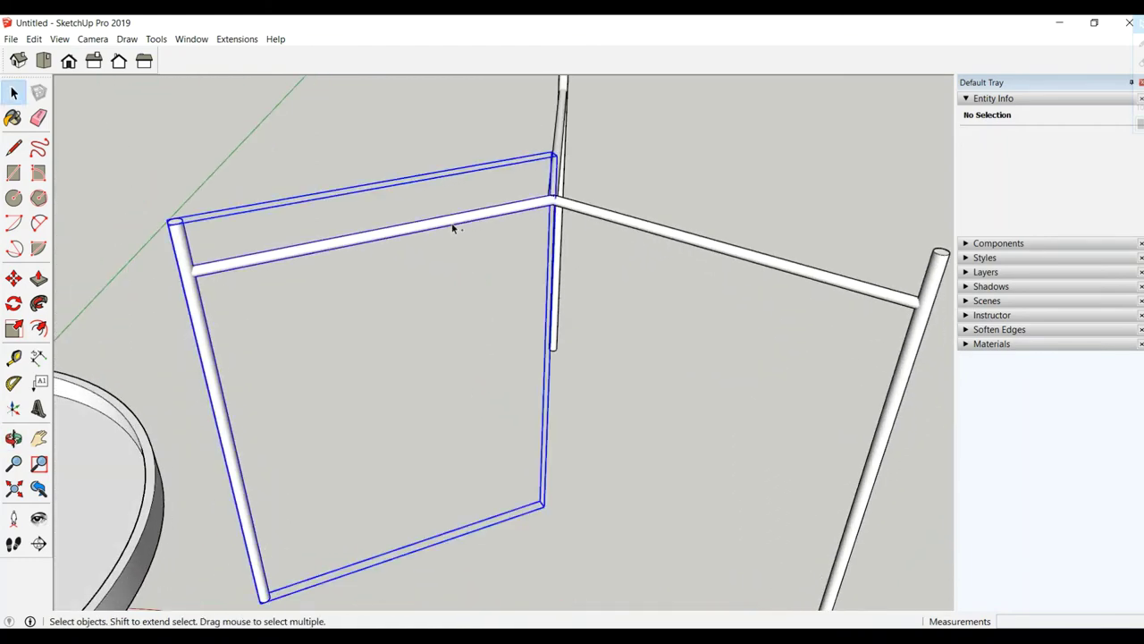
{"action": "double_click", "coordinate": [467, 225]}
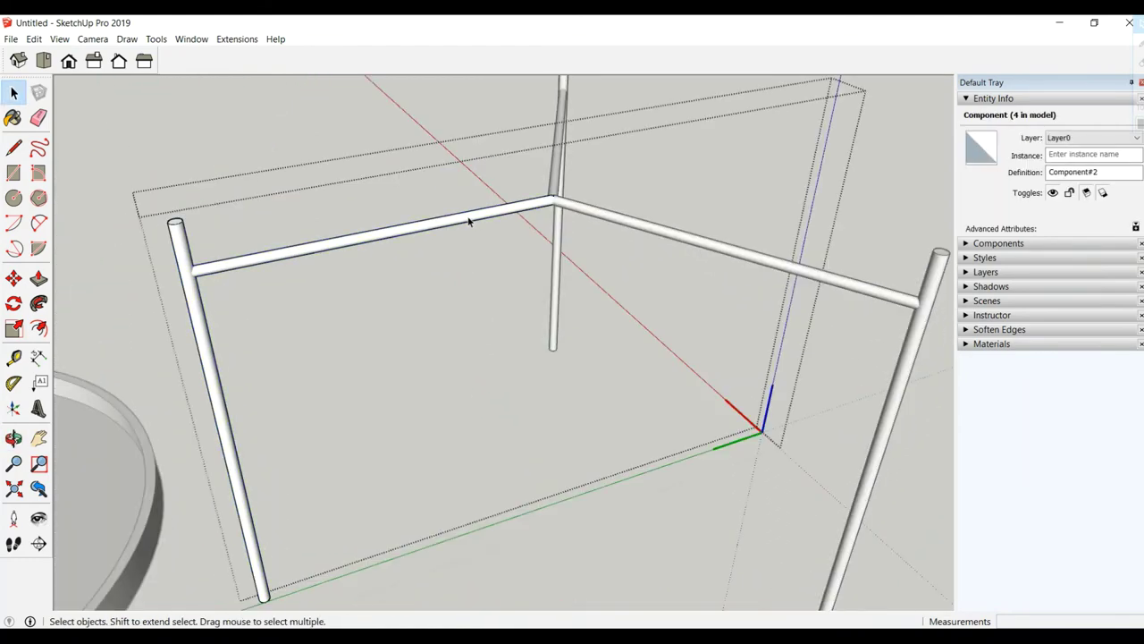
{"action": "left_click", "coordinate": [467, 225]}
{"action": "mouse_move", "coordinate": [449, 308]}
{"action": "middle_mouse_down"}
{"action": "mouse_move", "coordinate": [455, 255]}
{"action": "mouse_move", "coordinate": [476, 247]}
{"action": "middle_mouse_up"}
- Copy the top beams 28 cm lower, then close the frame group
{"action": "left_click", "coordinate": [14, 278]}
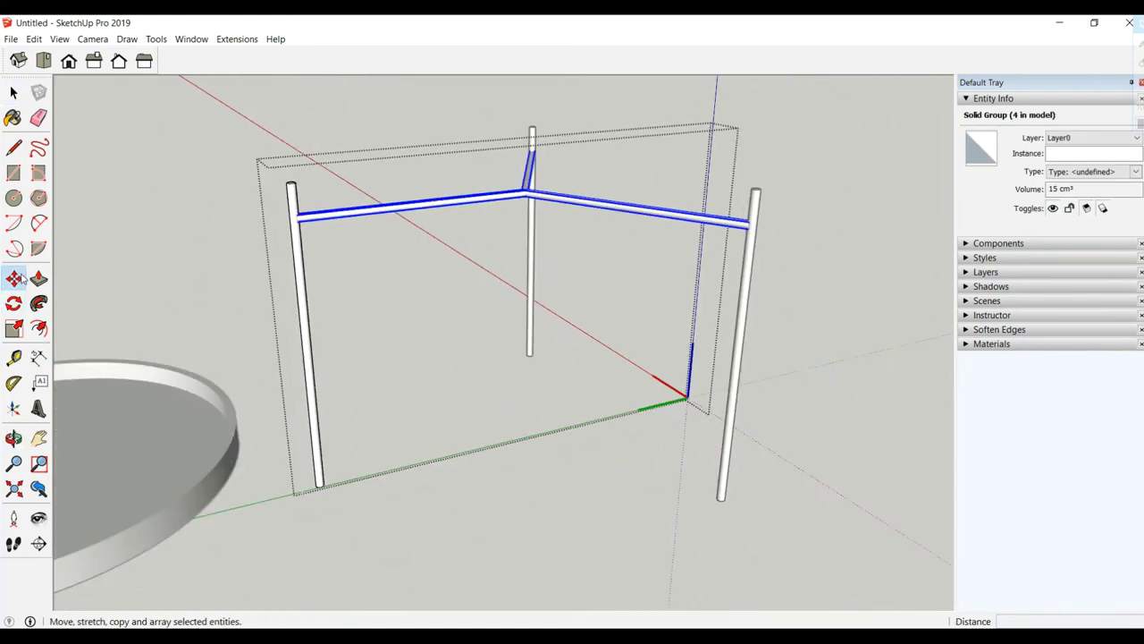
{"action": "left_click", "coordinate": [448, 277]}
{"action": "key", "text": "ctrl"}
{"action": "type", "text": "28"}
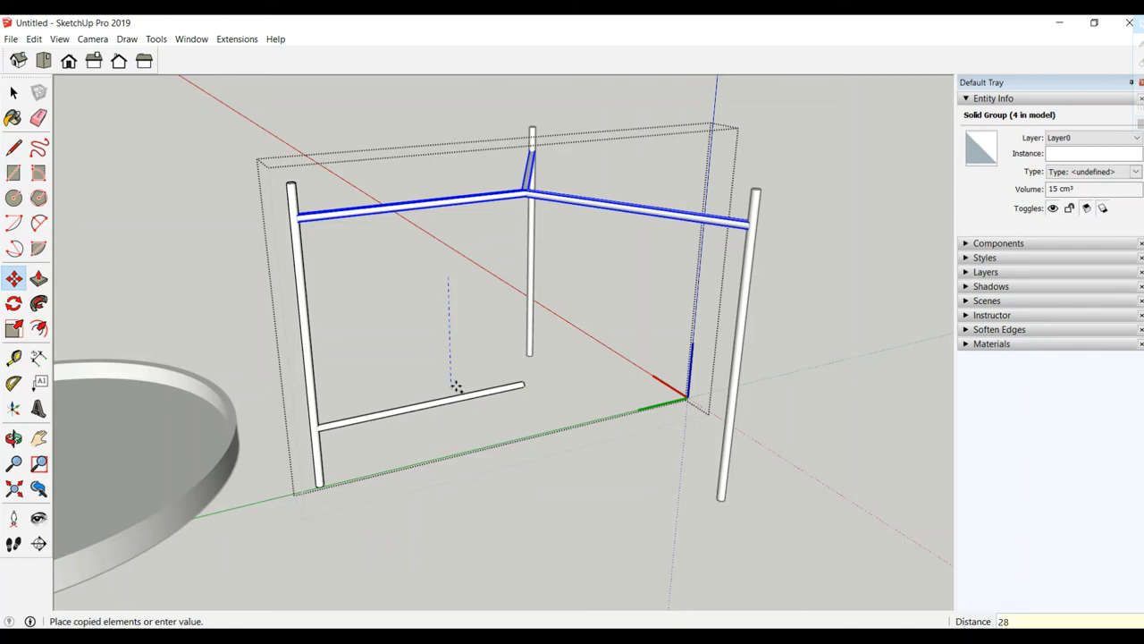
{"action": "key", "text": "Return"}
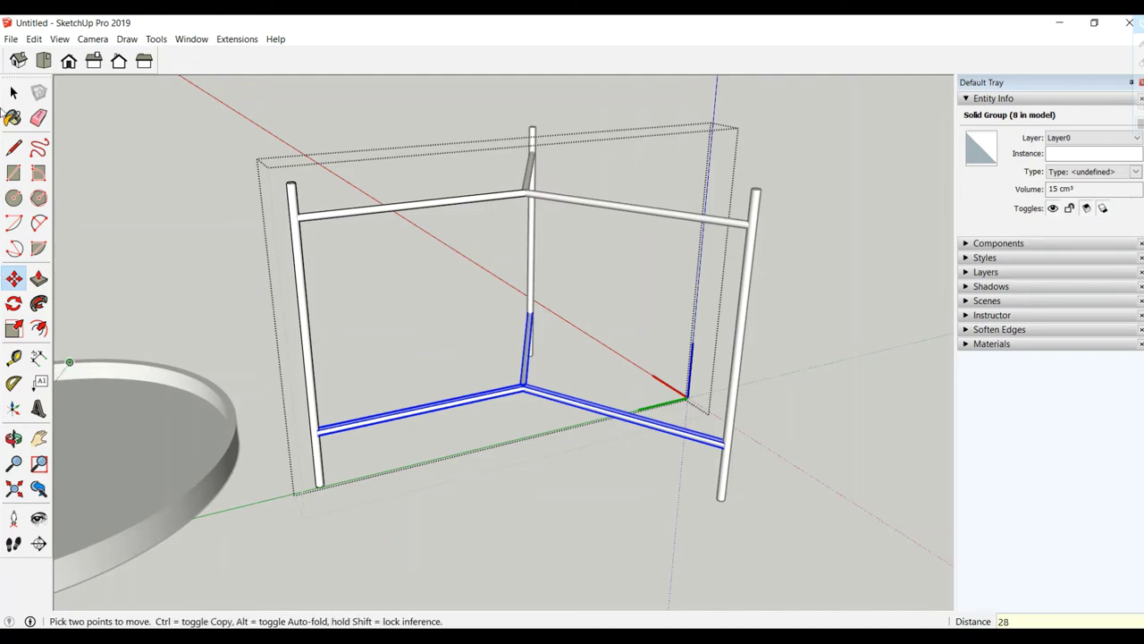
{"action": "left_click", "coordinate": [13, 92]}
{"action": "left_click", "coordinate": [443, 120]}
{"action": "mouse_move", "coordinate": [444, 120]}
{"action": "middle_mouse_down"}
{"action": "mouse_move", "coordinate": [429, 230]}
{"action": "mouse_move", "coordinate": [179, 173]}
{"action": "mouse_move", "coordinate": [288, 202]}
{"action": "mouse_move", "coordinate": [312, 230]}
{"action": "mouse_move", "coordinate": [417, 205]}
{"action": "mouse_move", "coordinate": [264, 136]}
{"action": "middle_mouse_up"}
- Group the four frame components into a single group
{"action": "left_click_drag", "start_coordinate": [491, 297], "coordinate": [700, 453]}
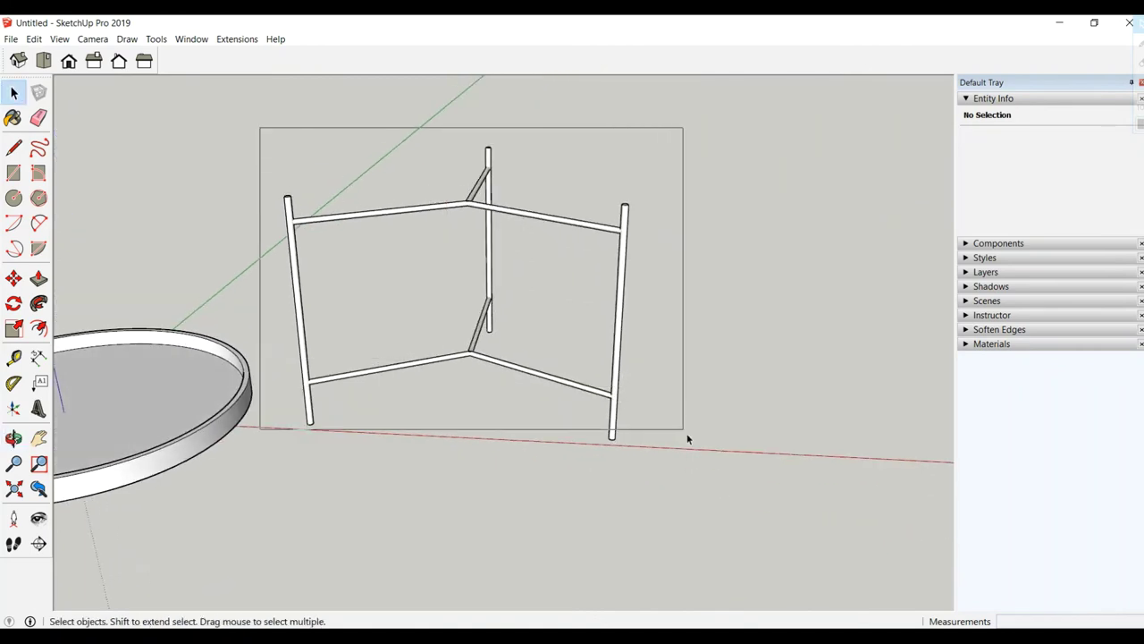
{"action": "right_click", "coordinate": [432, 208]}
{"action": "left_click", "coordinate": [497, 340]}
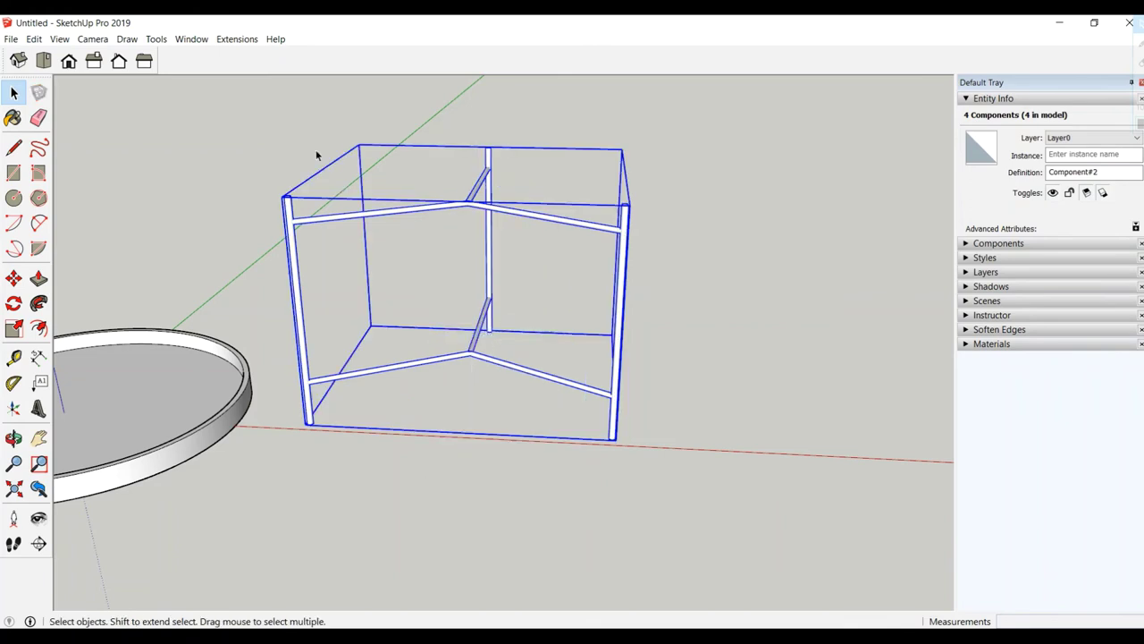
{"action": "left_click", "coordinate": [369, 280]}
{"action": "mouse_move", "coordinate": [369, 281]}
{"action": "middle_mouse_down"}
{"action": "mouse_move", "coordinate": [593, 349]}
{"action": "mouse_move", "coordinate": [501, 516]}
{"action": "middle_mouse_up"}
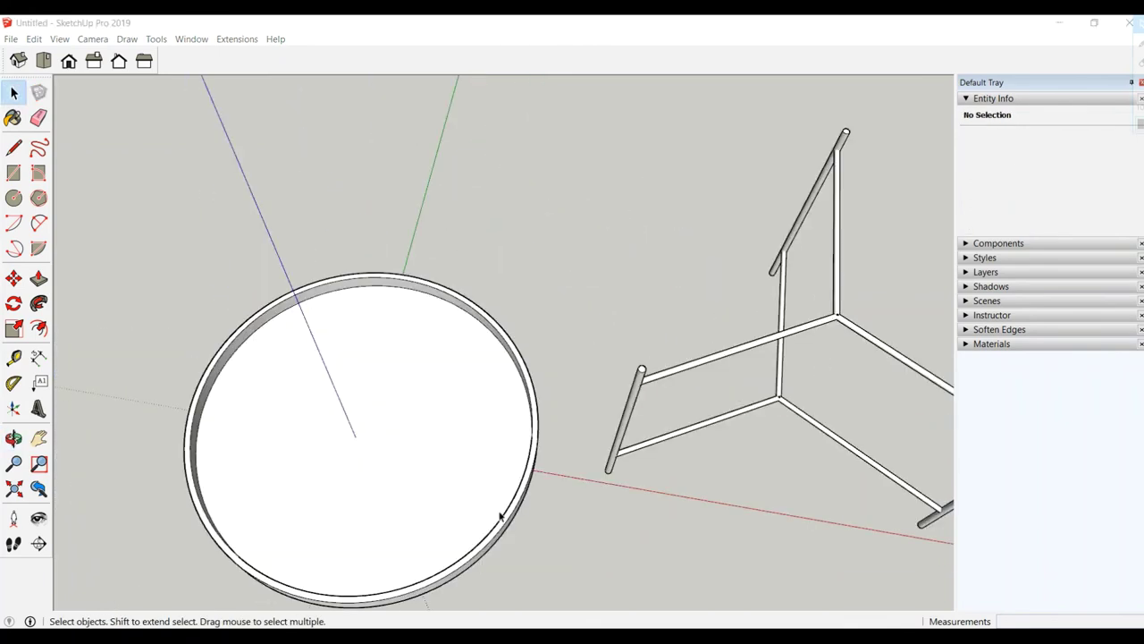
- Move the round tray onto the top crossbars' central joint
{"action": "left_click", "coordinate": [13, 278]}
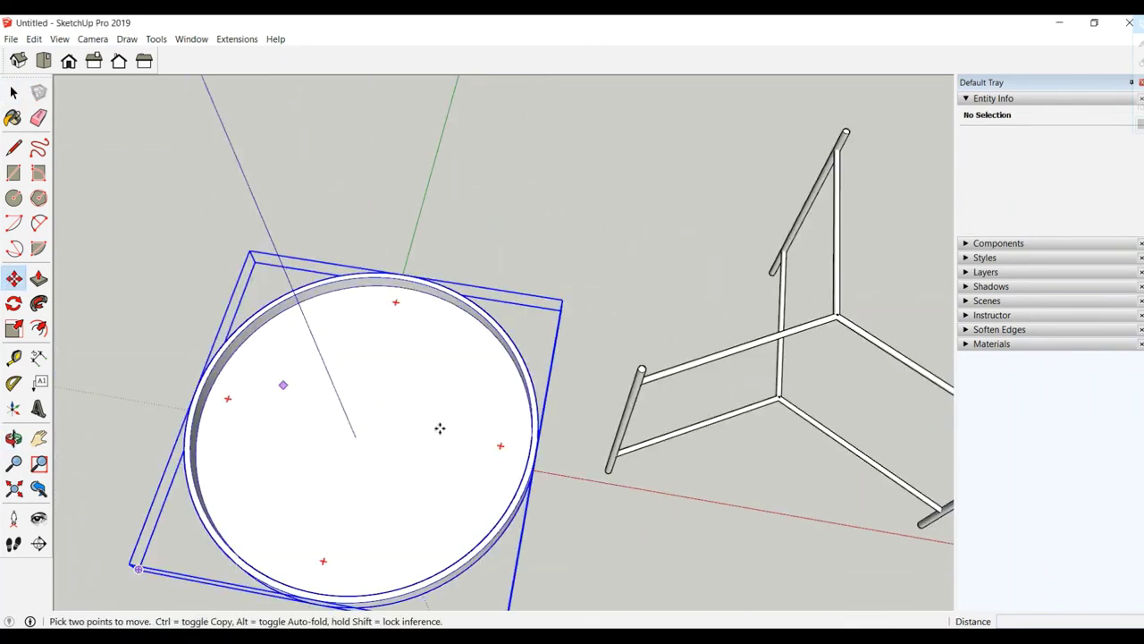
{"action": "left_click", "coordinate": [528, 435]}
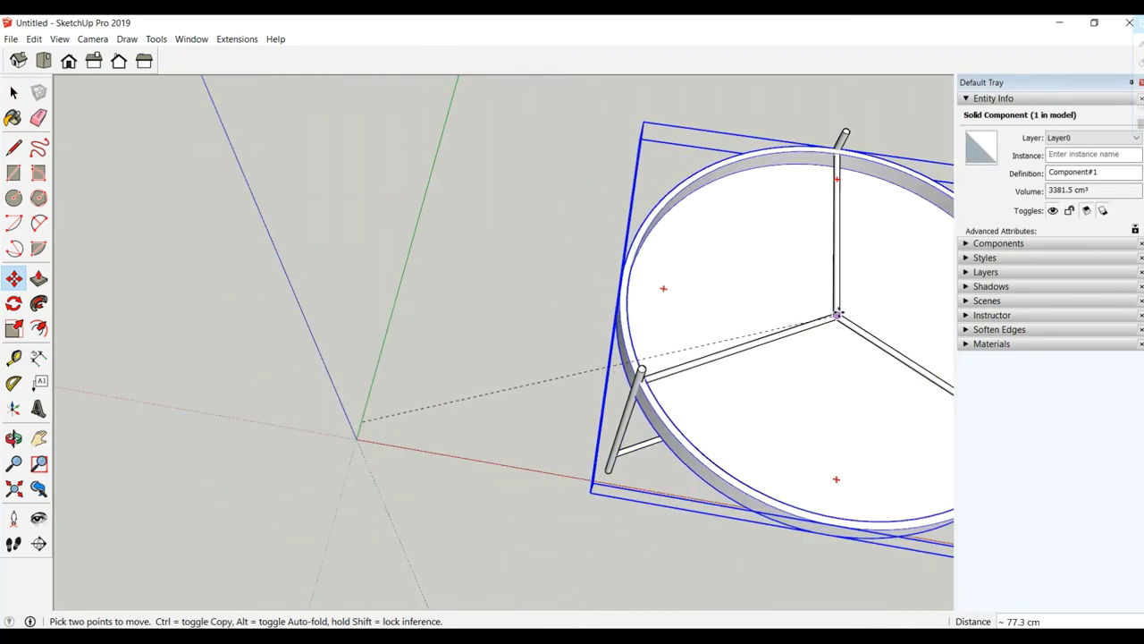
{"action": "scroll", "coordinate": [838, 313], "scroll_direction": "up", "scroll_amount": 3}
{"action": "scroll", "coordinate": [834, 320], "scroll_direction": "up", "scroll_amount": 3}
{"action": "scroll", "coordinate": [831, 326], "scroll_direction": "up", "scroll_amount": 1}
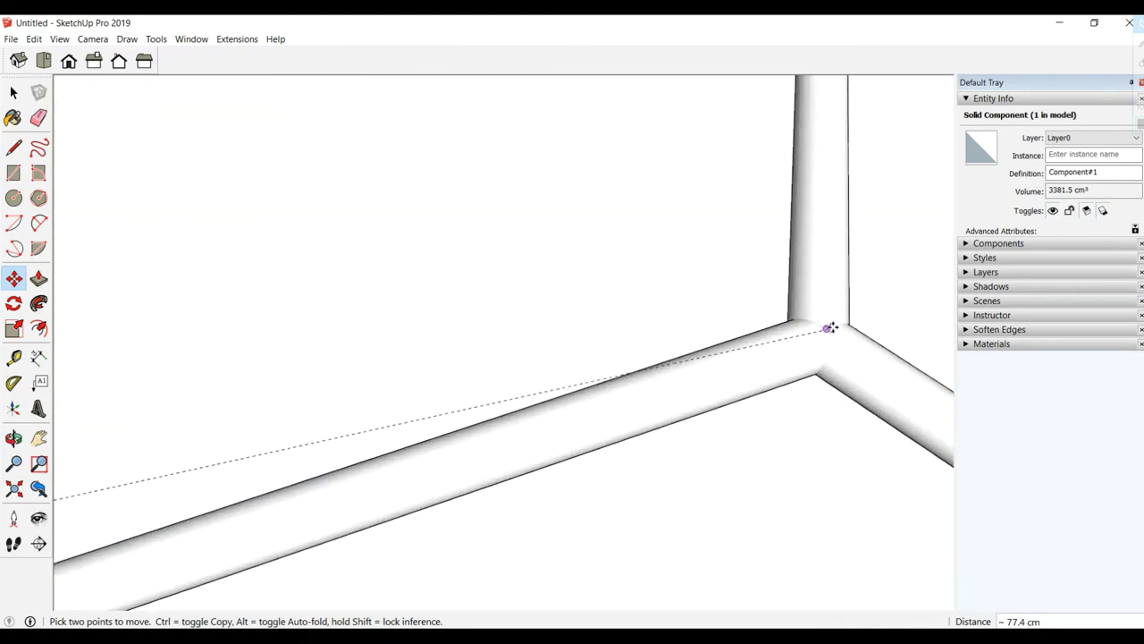
{"action": "scroll", "coordinate": [830, 329], "scroll_direction": "up", "scroll_amount": 1}
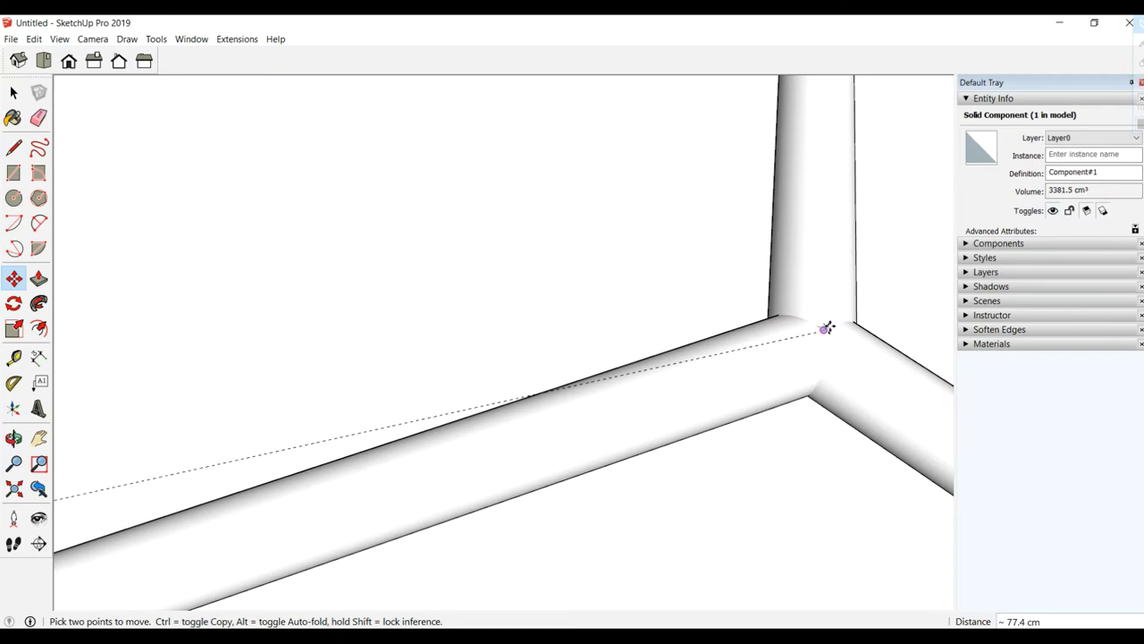
{"action": "left_click", "coordinate": [826, 328]}
{"action": "scroll", "coordinate": [782, 355], "scroll_direction": "down", "scroll_amount": 1}
{"action": "scroll", "coordinate": [779, 355], "scroll_direction": "down", "scroll_amount": 1}
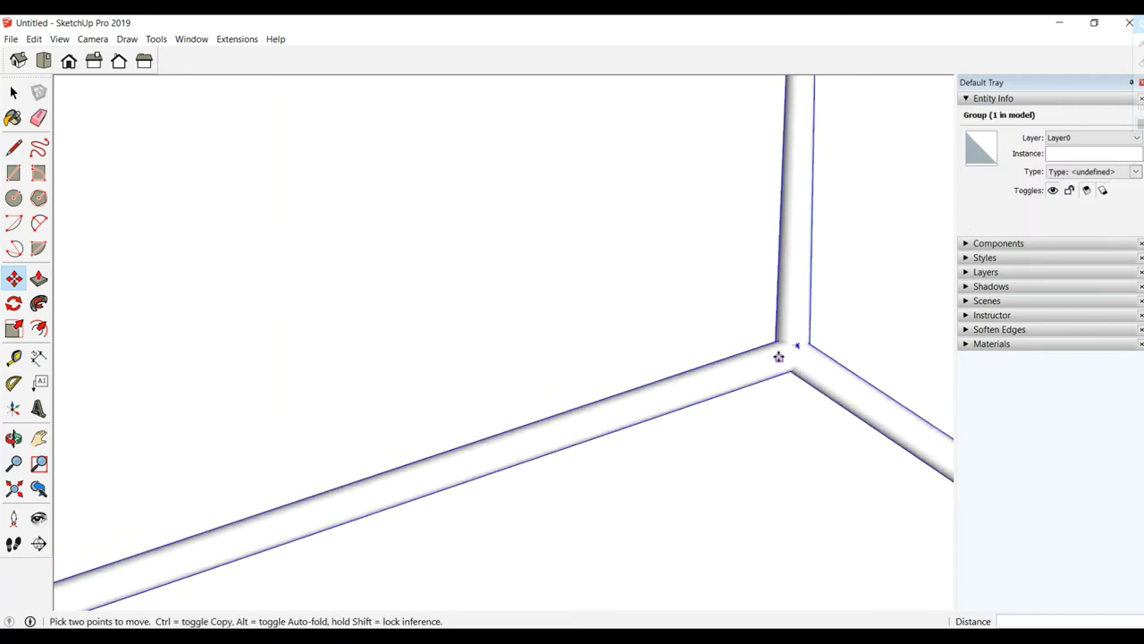
{"action": "scroll", "coordinate": [775, 357], "scroll_direction": "down", "scroll_amount": 2}
{"action": "scroll", "coordinate": [775, 356], "scroll_direction": "down", "scroll_amount": 2}
{"action": "scroll", "coordinate": [758, 358], "scroll_direction": "down", "scroll_amount": 2}
{"action": "middle_click_drag", "start_coordinate": [664, 242], "coordinate": [703, 258]}
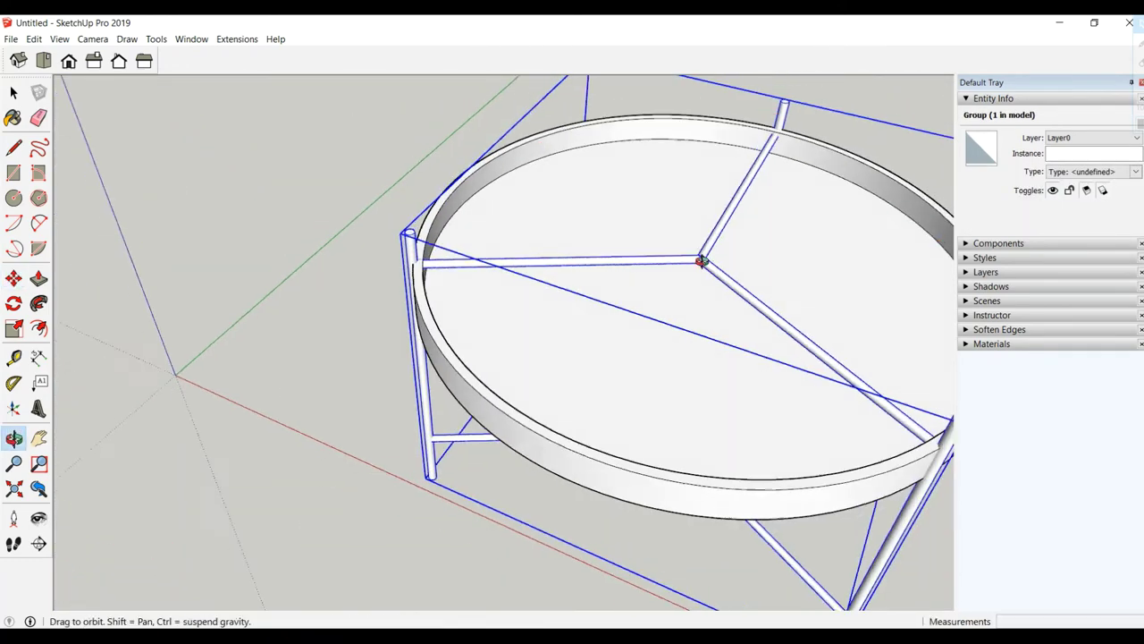
{"action": "scroll", "coordinate": [486, 246], "scroll_direction": "down", "scroll_amount": 3}
{"action": "mouse_move", "coordinate": [486, 246]}
{"action": "middle_mouse_down"}
{"action": "mouse_move", "coordinate": [467, 301]}
{"action": "mouse_move", "coordinate": [709, 342]}
{"action": "mouse_move", "coordinate": [585, 273]}
{"action": "middle_mouse_up"}
{"action": "scroll", "coordinate": [680, 330], "scroll_direction": "up", "scroll_amount": 2}
{"action": "mouse_move", "coordinate": [618, 333]}
{"action": "middle_mouse_down"}
{"action": "mouse_move", "coordinate": [598, 319]}
{"action": "mouse_move", "coordinate": [751, 477]}
{"action": "middle_mouse_up"}
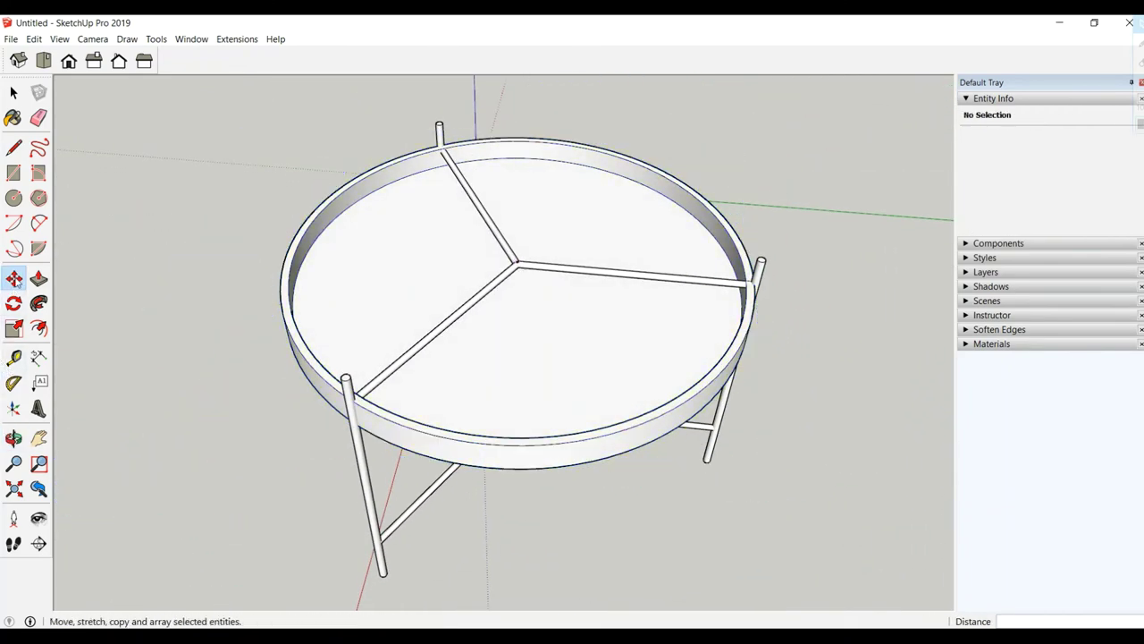
{"action": "mouse_move", "coordinate": [340, 376]}
{"action": "middle_mouse_down"}
{"action": "mouse_move", "coordinate": [378, 388]}
{"action": "mouse_move", "coordinate": [365, 366]}
{"action": "mouse_move", "coordinate": [447, 439]}
{"action": "middle_mouse_up"}
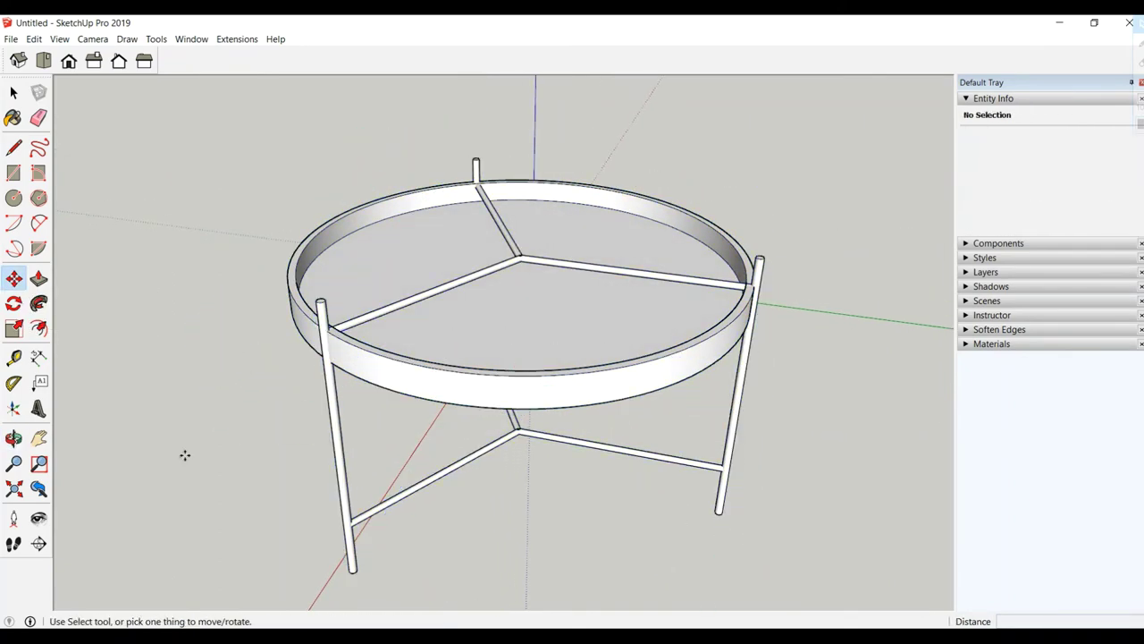
{"action": "left_click", "coordinate": [14, 93]}
{"action": "left_click", "coordinate": [546, 368]}
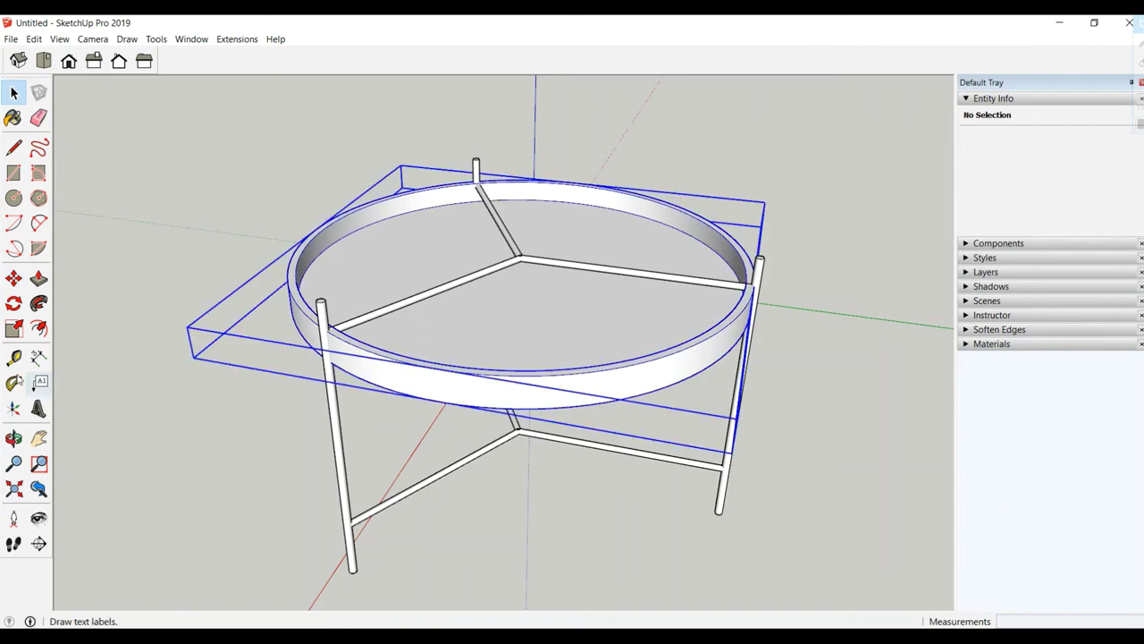
{"action": "left_click", "coordinate": [13, 278]}
{"action": "left_click", "coordinate": [215, 483]}
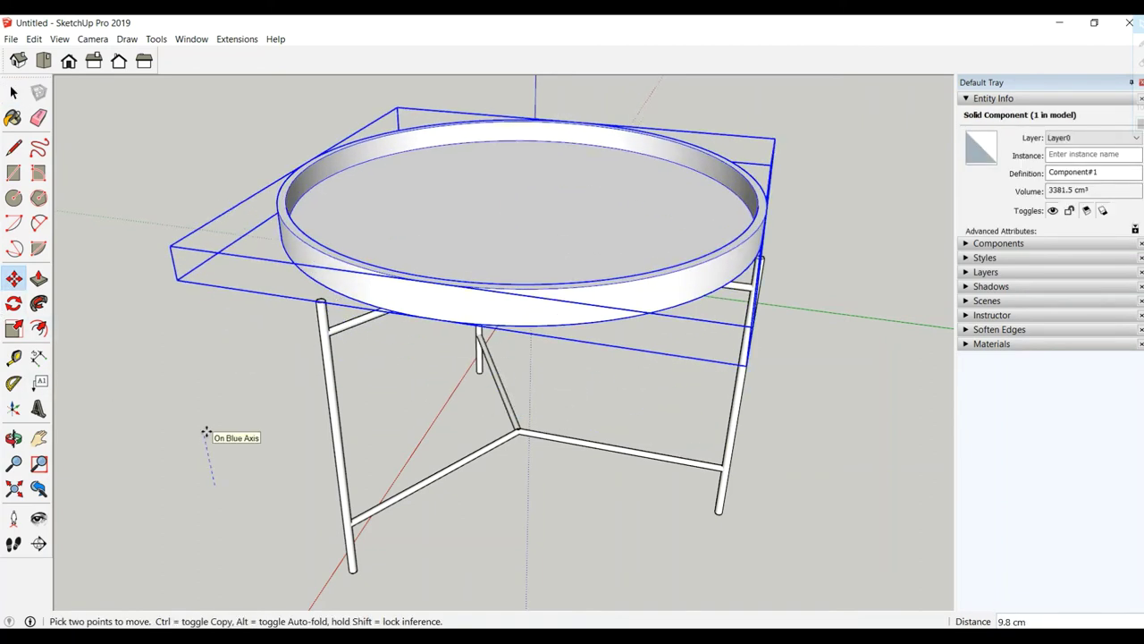
- Lift the tray 4 cm along blue and orbit to check its height
{"action": "type", "text": "4"}
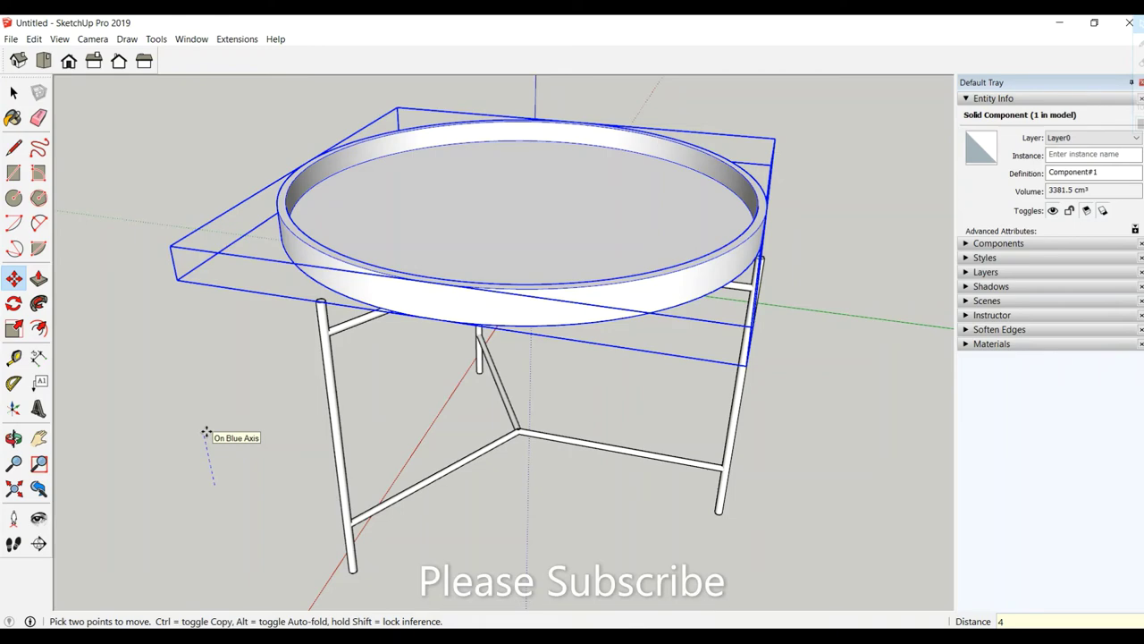
{"action": "key", "text": "Return"}
{"action": "mouse_move", "coordinate": [206, 432]}
{"action": "middle_mouse_down"}
{"action": "mouse_move", "coordinate": [224, 286]}
{"action": "mouse_move", "coordinate": [237, 324]}
{"action": "middle_mouse_up"}
{"action": "scroll", "coordinate": [527, 268], "scroll_direction": "up", "scroll_amount": 3}
{"action": "mouse_move", "coordinate": [527, 268]}
{"action": "middle_mouse_down"}
{"action": "mouse_move", "coordinate": [549, 301]}
{"action": "mouse_move", "coordinate": [499, 243]}
{"action": "mouse_move", "coordinate": [519, 306]}
{"action": "mouse_move", "coordinate": [587, 355]}
{"action": "mouse_move", "coordinate": [609, 282]}
{"action": "mouse_move", "coordinate": [593, 327]}
{"action": "mouse_move", "coordinate": [519, 390]}
{"action": "mouse_move", "coordinate": [503, 385]}
{"action": "mouse_move", "coordinate": [527, 317]}
{"action": "mouse_move", "coordinate": [528, 404]}
{"action": "mouse_move", "coordinate": [560, 480]}
{"action": "mouse_move", "coordinate": [54, 323]}
{"action": "middle_mouse_up"}
- Scale the tray to 0.98 from a corner grip, giving 3182.7 cm³ volume
{"action": "key", "text": "m"}
{"action": "left_click", "coordinate": [13, 328]}
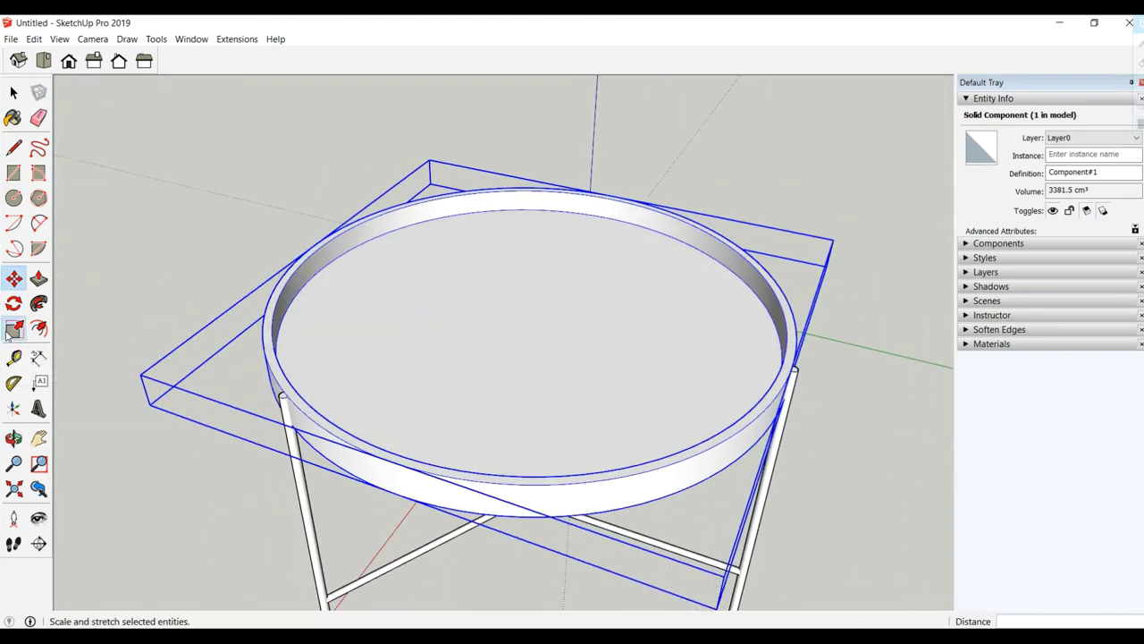
{"action": "left_click_drag", "start_coordinate": [719, 594], "coordinate": [715, 587]}
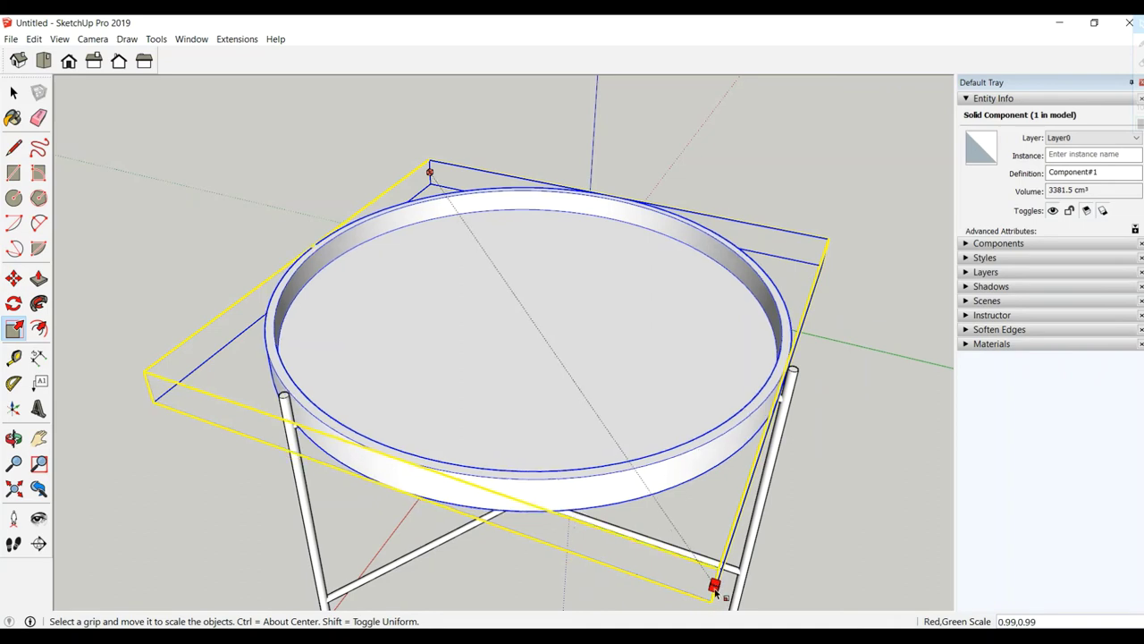
{"action": "key", "text": "Escape"}
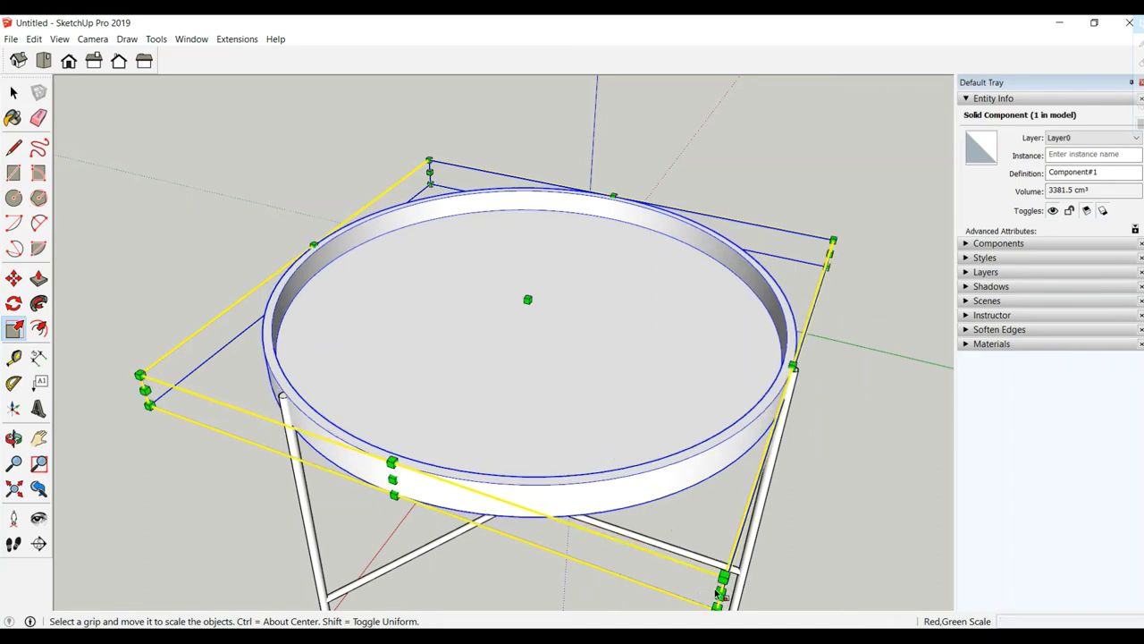
{"action": "left_click_drag", "start_coordinate": [727, 578], "coordinate": [718, 568]}
{"action": "mouse_move", "coordinate": [706, 501]}
{"action": "middle_mouse_down"}
{"action": "mouse_move", "coordinate": [569, 413]}
{"action": "mouse_move", "coordinate": [408, 334]}
{"action": "mouse_move", "coordinate": [417, 268]}
{"action": "mouse_move", "coordinate": [403, 248]}
{"action": "mouse_move", "coordinate": [463, 261]}
{"action": "mouse_move", "coordinate": [477, 299]}
{"action": "mouse_move", "coordinate": [459, 301]}
{"action": "middle_mouse_up"}
- Copy the tray about 28 cm down onto the lower crossbars
{"action": "left_click", "coordinate": [14, 92]}
{"action": "left_click", "coordinate": [99, 204]}
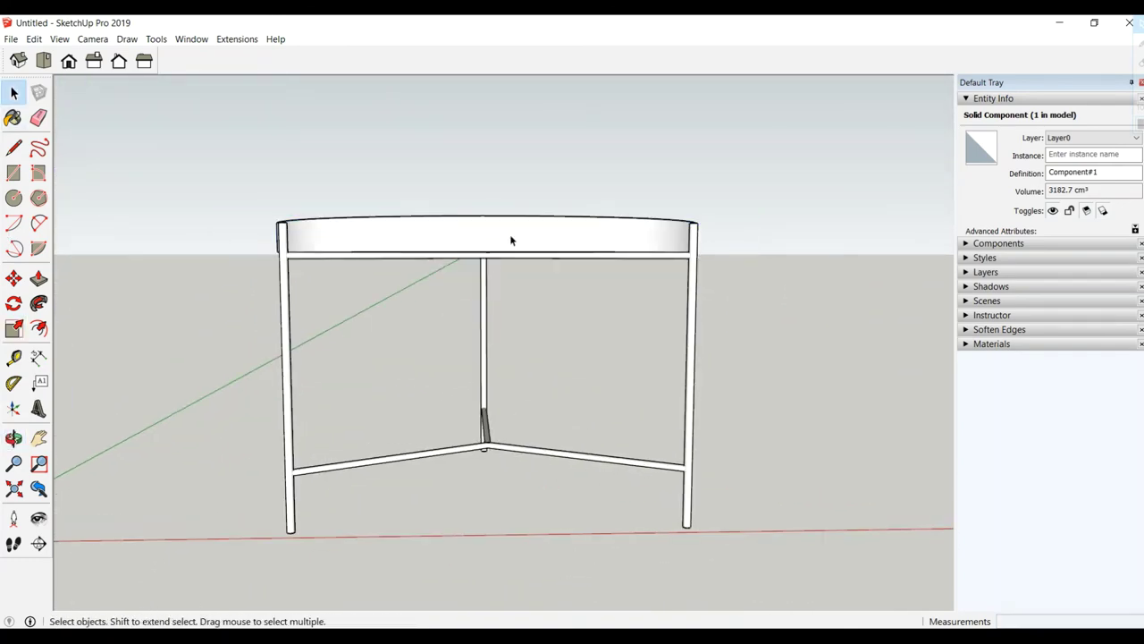
{"action": "left_click", "coordinate": [13, 278]}
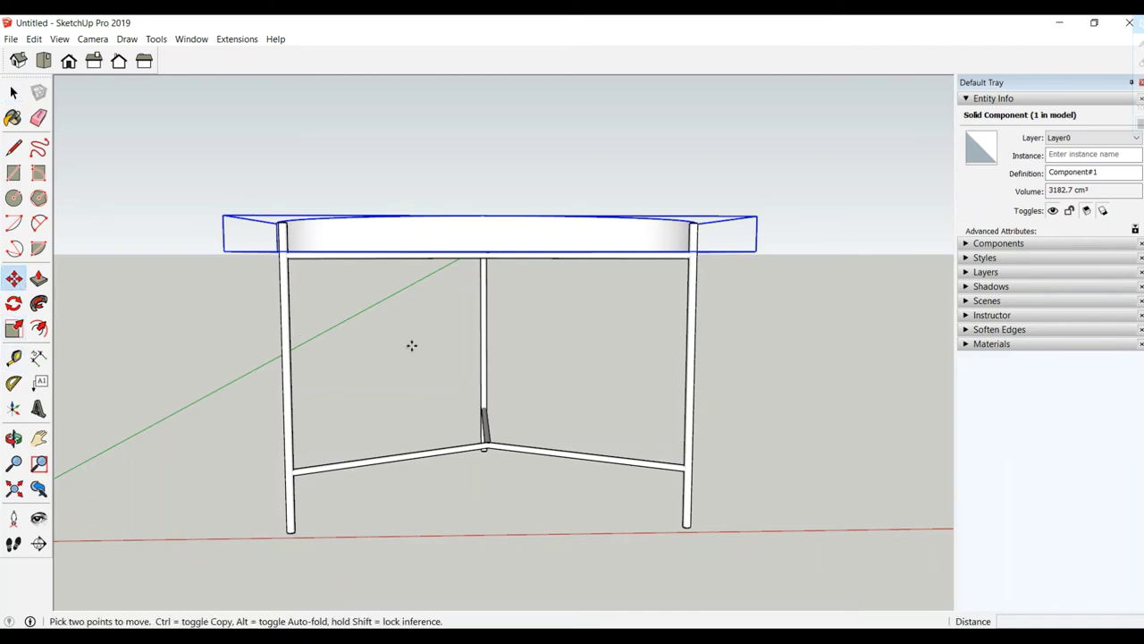
{"action": "key", "text": "ctrl"}
{"action": "left_click", "coordinate": [455, 238]}
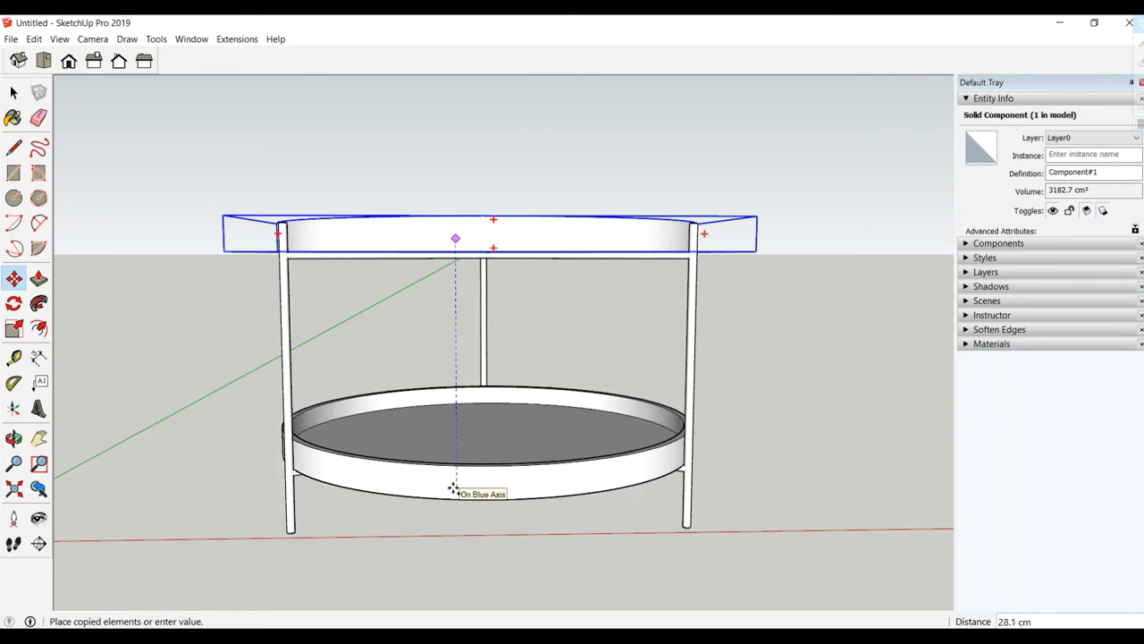
{"action": "middle_click_drag", "start_coordinate": [453, 490], "coordinate": [449, 439]}
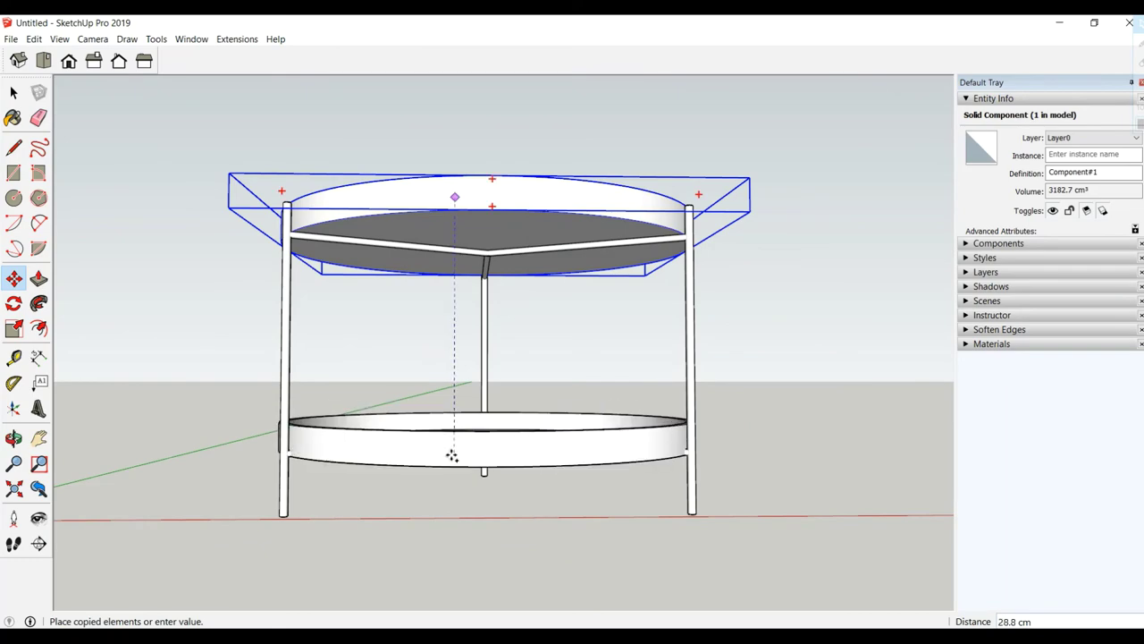
{"action": "left_click", "coordinate": [451, 449]}
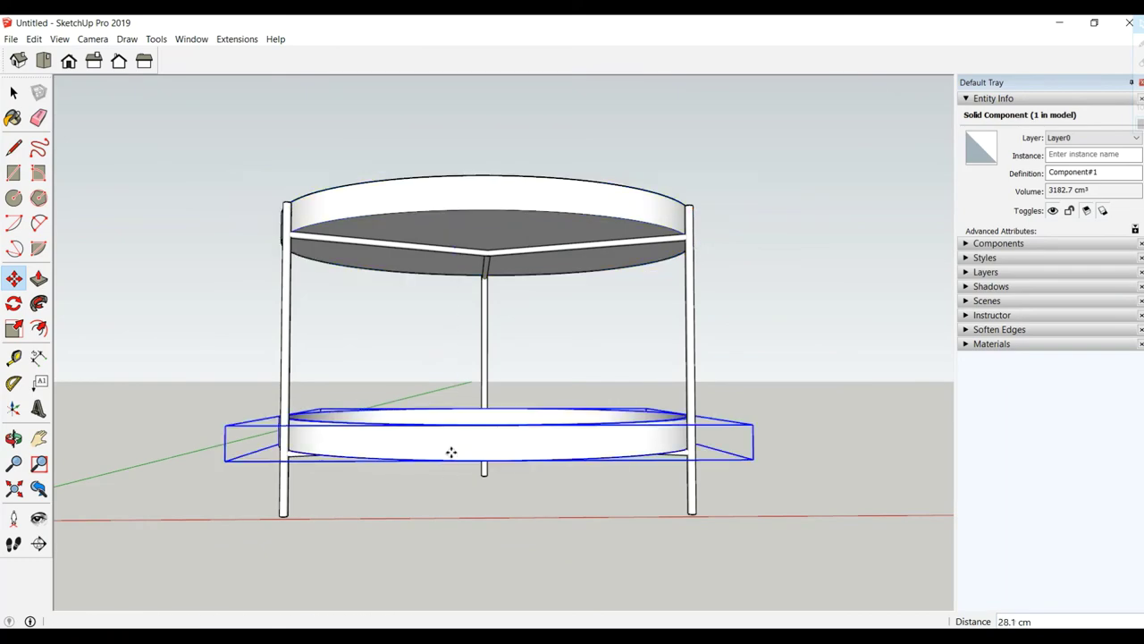
{"action": "mouse_move", "coordinate": [451, 449]}
{"action": "middle_mouse_down"}
{"action": "mouse_move", "coordinate": [403, 286]}
{"action": "mouse_move", "coordinate": [443, 626]}
{"action": "middle_mouse_up"}
{"action": "left_click", "coordinate": [13, 92]}
{"action": "left_click", "coordinate": [178, 216]}
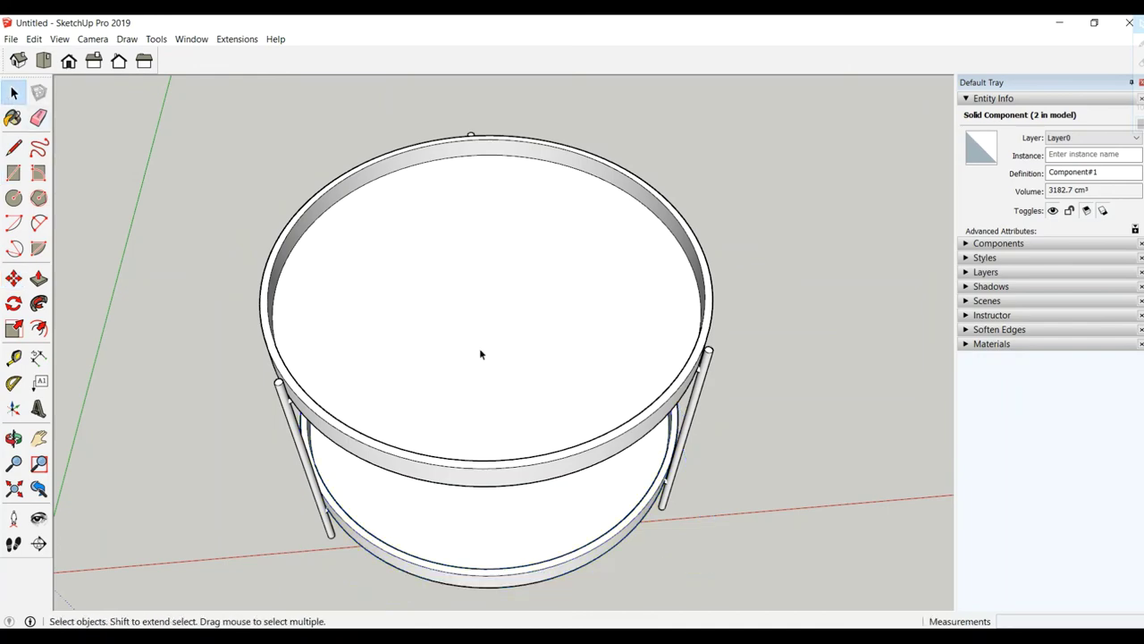
{"action": "mouse_move", "coordinate": [480, 352]}
{"action": "middle_mouse_down"}
{"action": "mouse_move", "coordinate": [357, 222]}
{"action": "mouse_move", "coordinate": [331, 235]}
{"action": "mouse_move", "coordinate": [463, 219]}
{"action": "mouse_move", "coordinate": [408, 289]}
{"action": "mouse_move", "coordinate": [554, 299]}
{"action": "mouse_move", "coordinate": [401, 209]}
{"action": "mouse_move", "coordinate": [132, 119]}
{"action": "mouse_move", "coordinate": [382, 378]}
{"action": "mouse_move", "coordinate": [314, 356]}
{"action": "middle_mouse_up"}
{"action": "scroll", "coordinate": [314, 356], "scroll_direction": "up", "scroll_amount": 2}
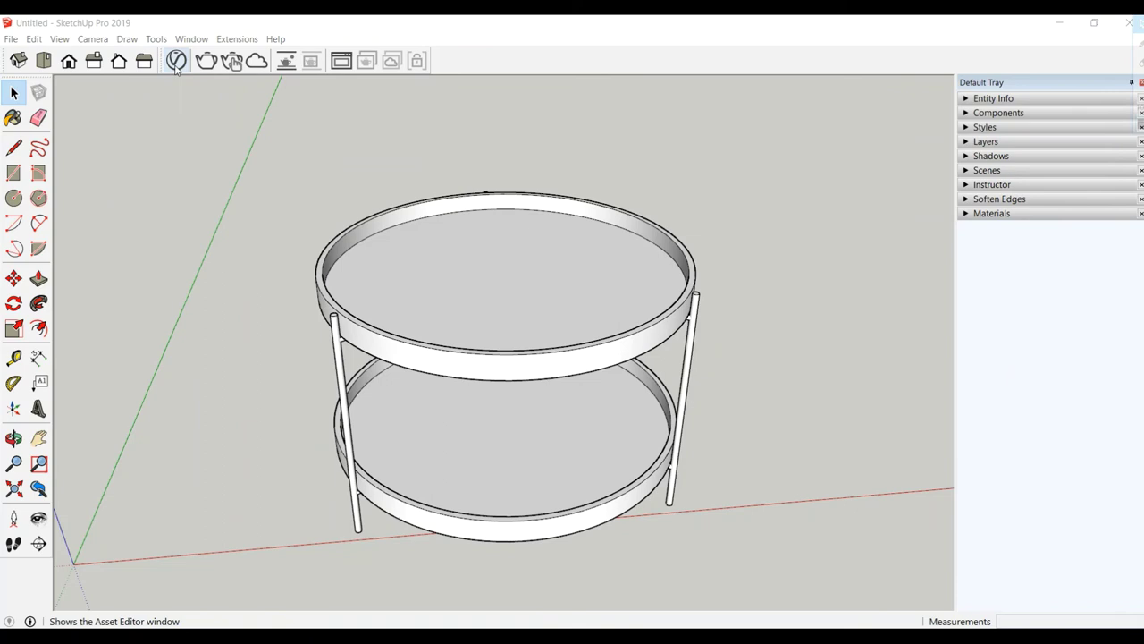
- Add Plywood C 50cm from the V-Ray library to the scene materials
{"action": "left_click", "coordinate": [176, 61]}
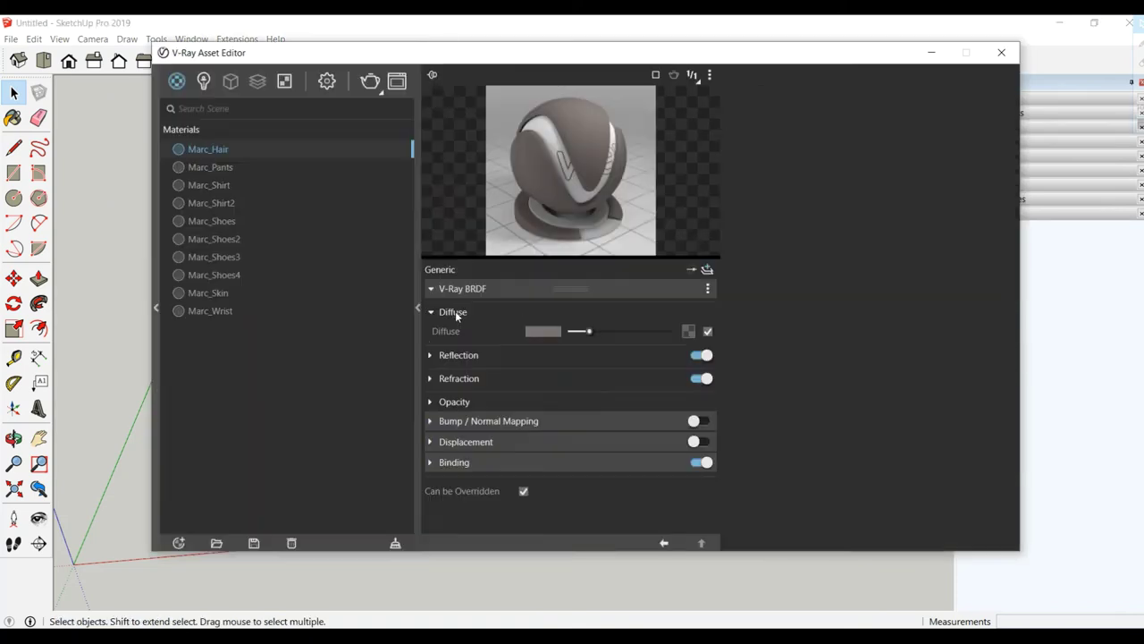
{"action": "left_click", "coordinate": [455, 309]}
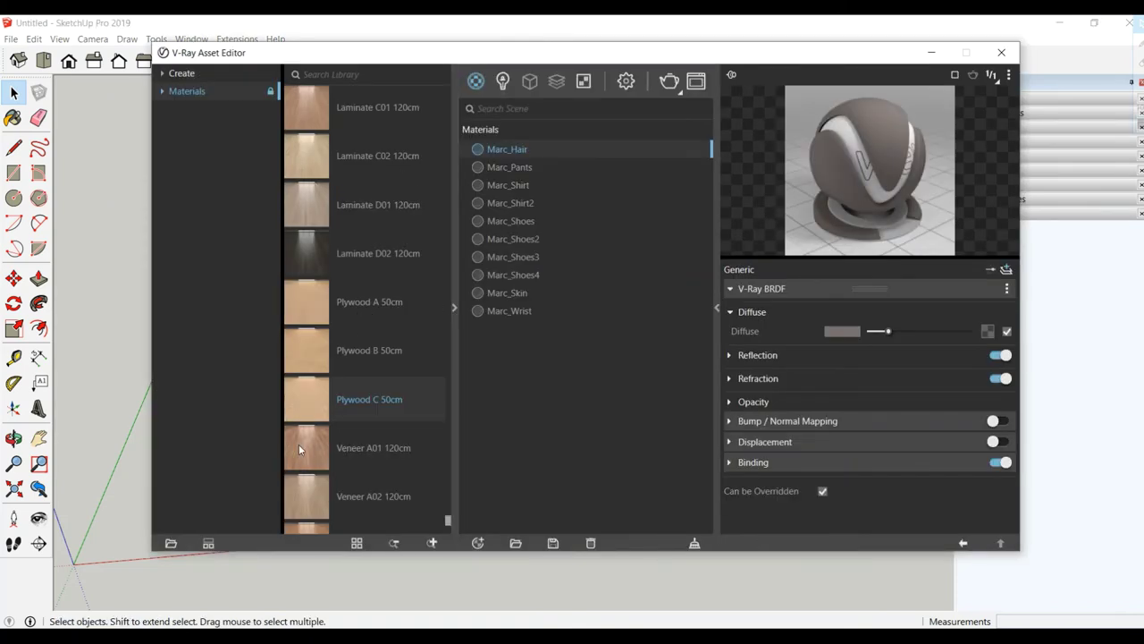
{"action": "left_click_drag", "start_coordinate": [370, 391], "coordinate": [515, 351]}
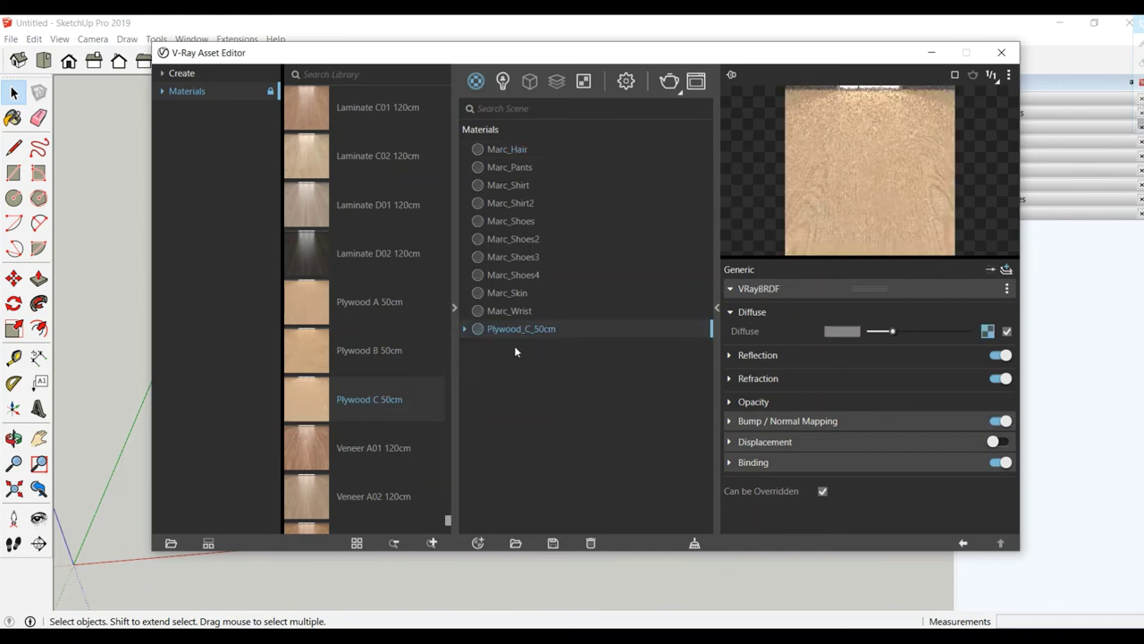
{"action": "left_click_drag", "start_coordinate": [521, 59], "coordinate": [806, 32]}
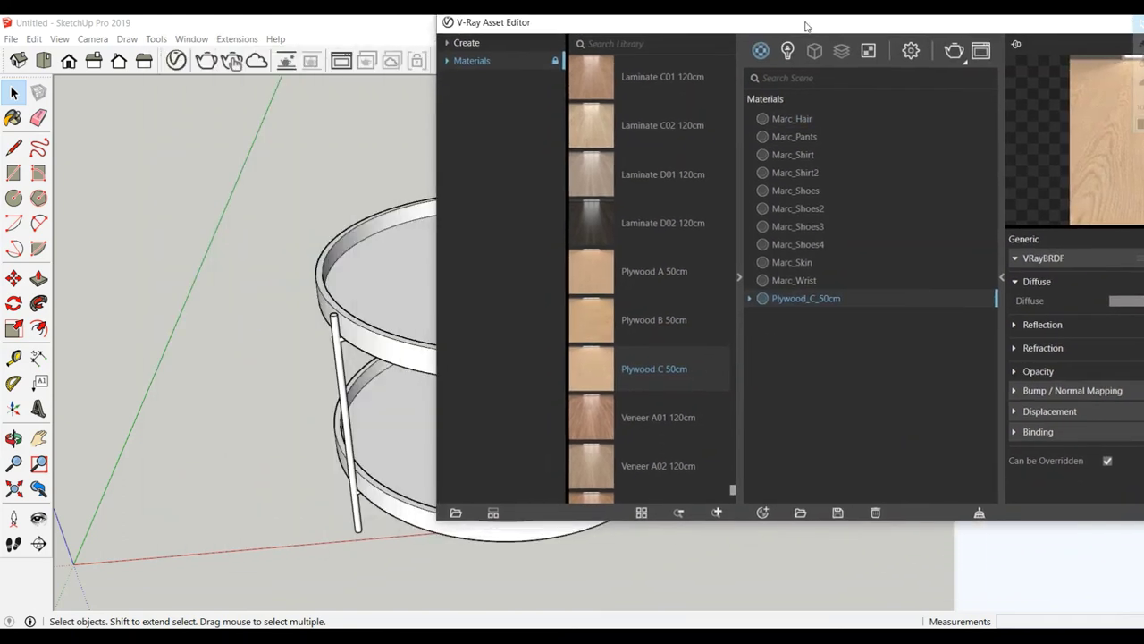
- Apply Plywood_C_50cm to both the upper and lower trays
{"action": "left_click", "coordinate": [379, 317]}
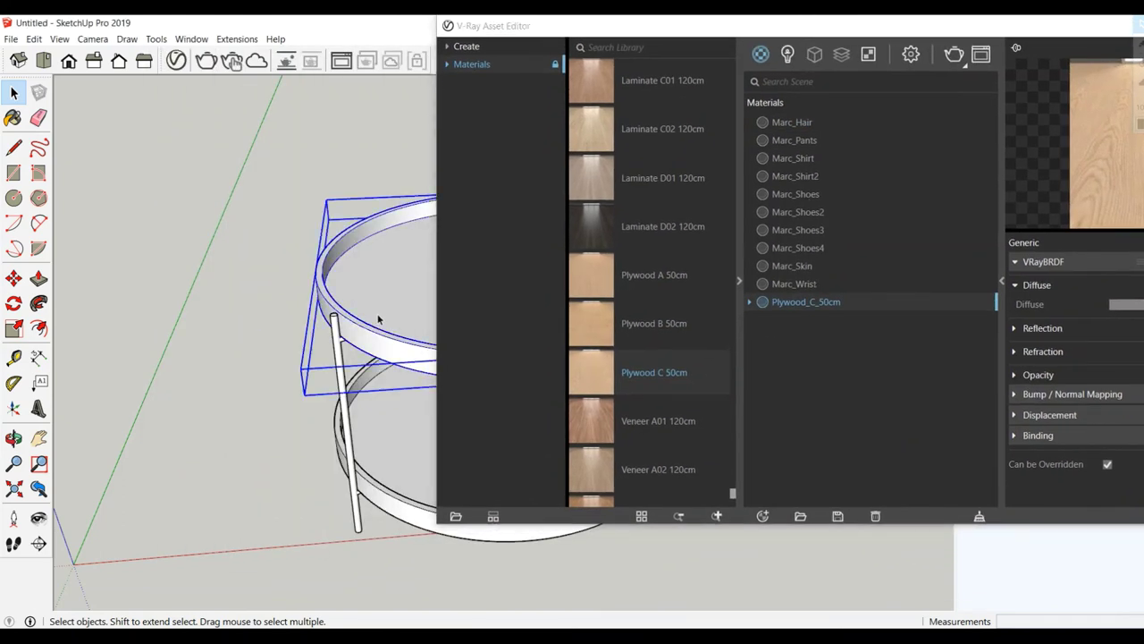
{"action": "left_click", "coordinate": [375, 453], "text": "shift"}
{"action": "right_click", "coordinate": [912, 307]}
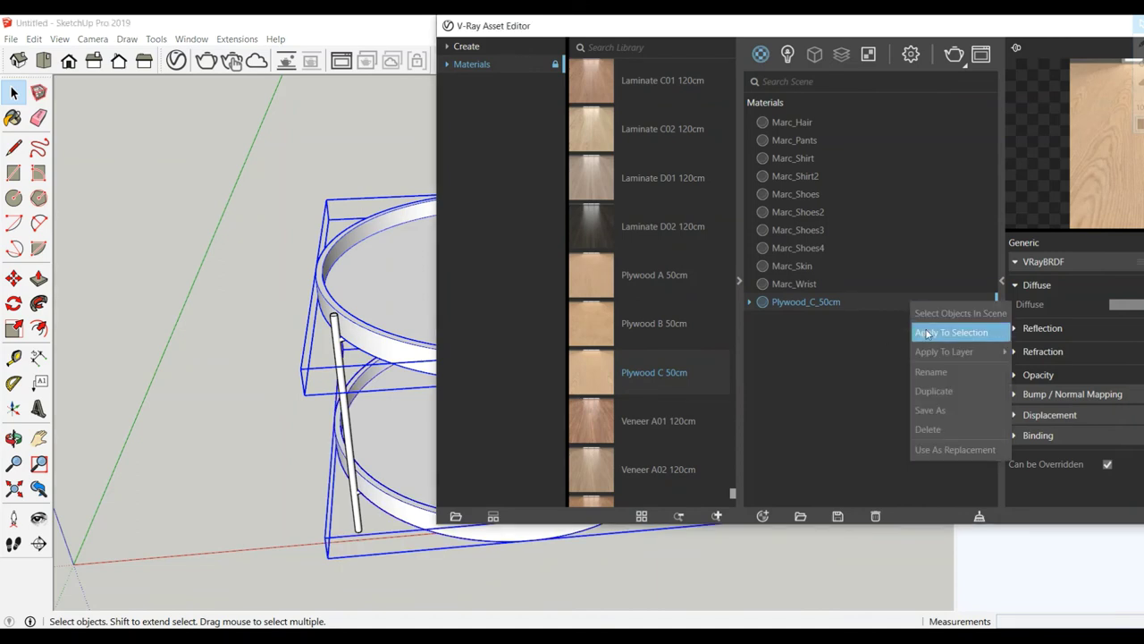
{"action": "left_click", "coordinate": [926, 332]}
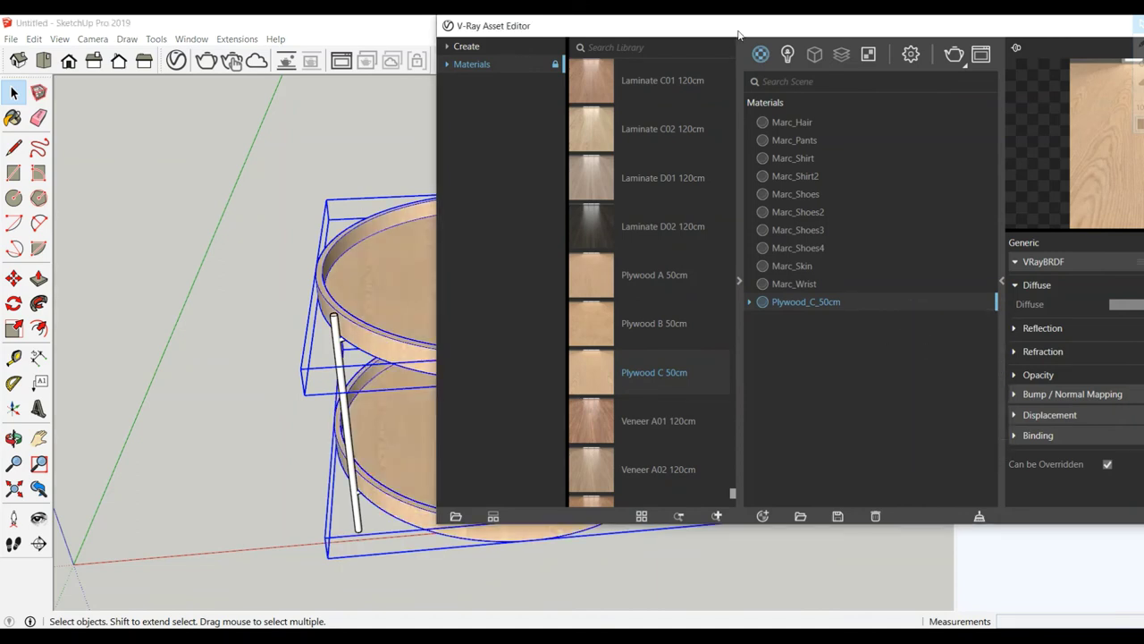
{"action": "left_click_drag", "start_coordinate": [738, 34], "coordinate": [731, 33]}
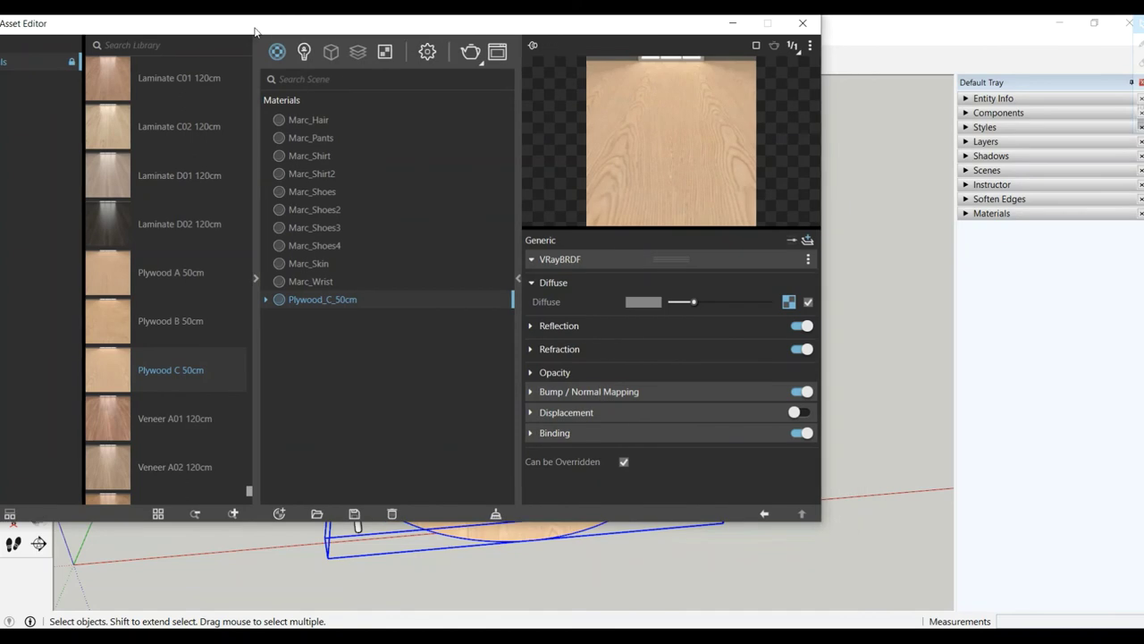
- Add Aluminum Anodized DarkGray to the scene and darken its diffuse colour
{"action": "left_click_drag", "start_coordinate": [262, 32], "coordinate": [304, 36]}
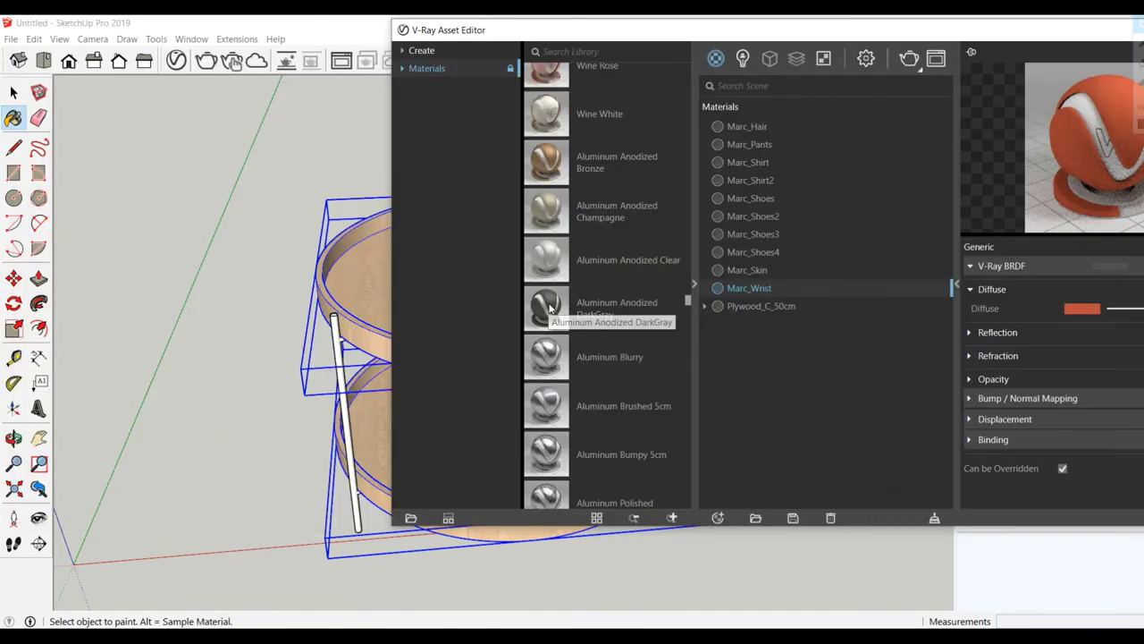
{"action": "left_click_drag", "start_coordinate": [549, 308], "coordinate": [783, 342]}
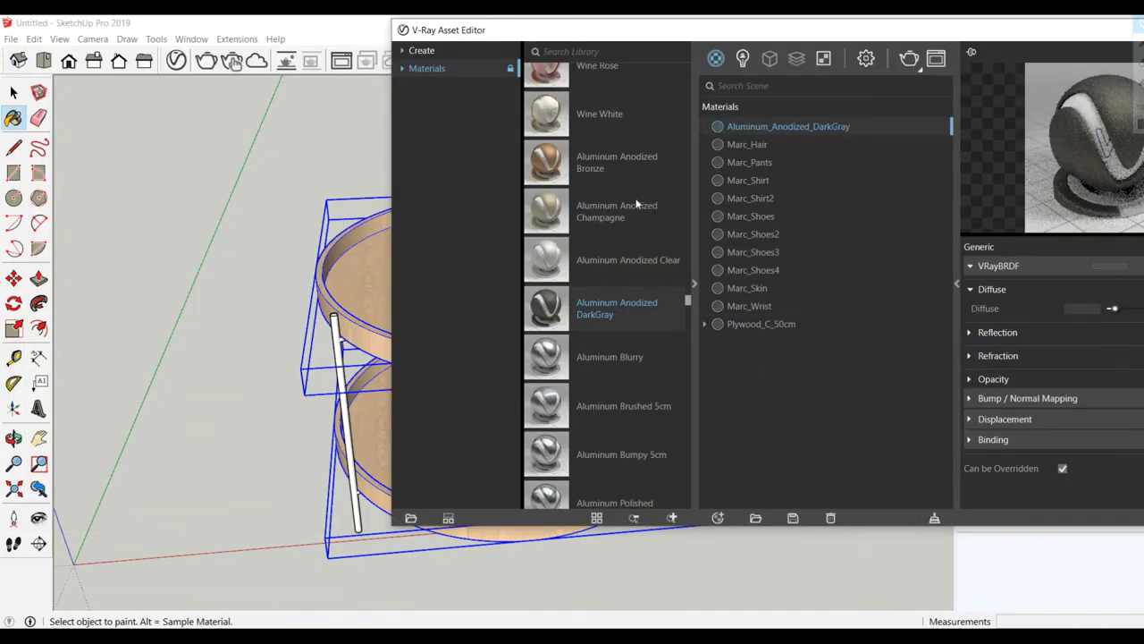
{"action": "left_click_drag", "start_coordinate": [783, 30], "coordinate": [654, 29]}
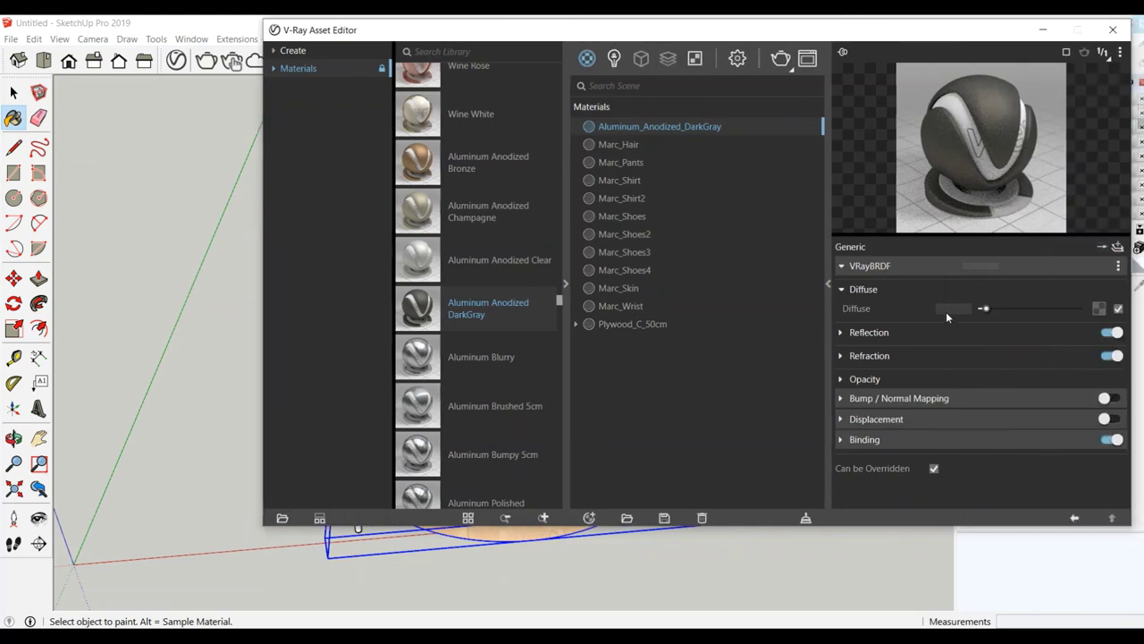
{"action": "left_click", "coordinate": [946, 311]}
{"action": "left_click_drag", "start_coordinate": [335, 363], "coordinate": [342, 371]}
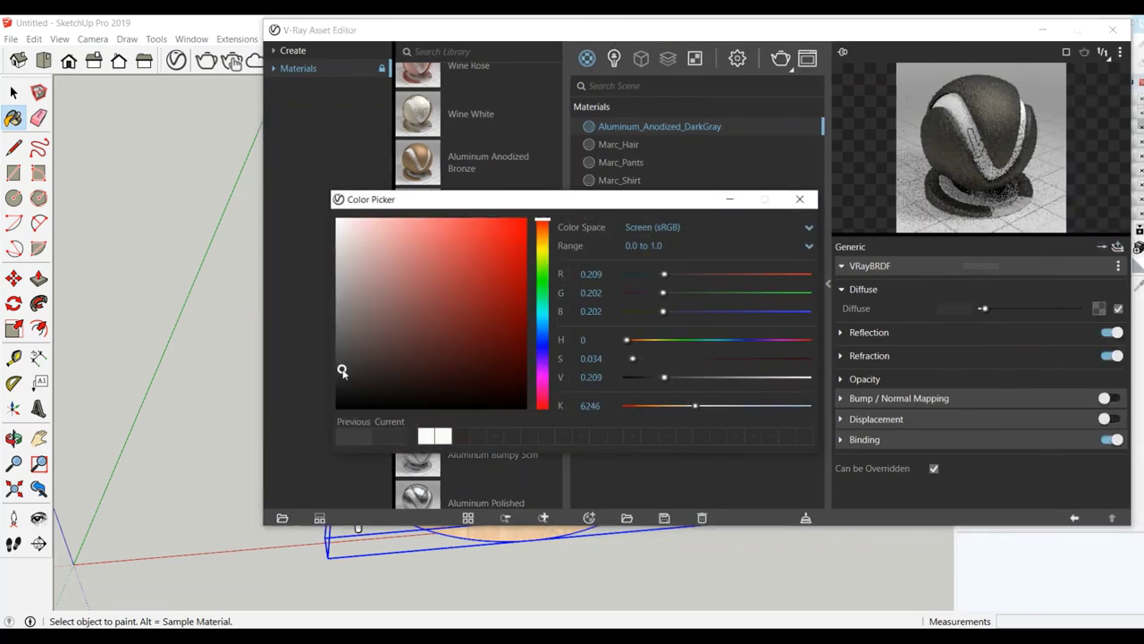
{"action": "left_click_drag", "start_coordinate": [341, 371], "coordinate": [340, 377]}
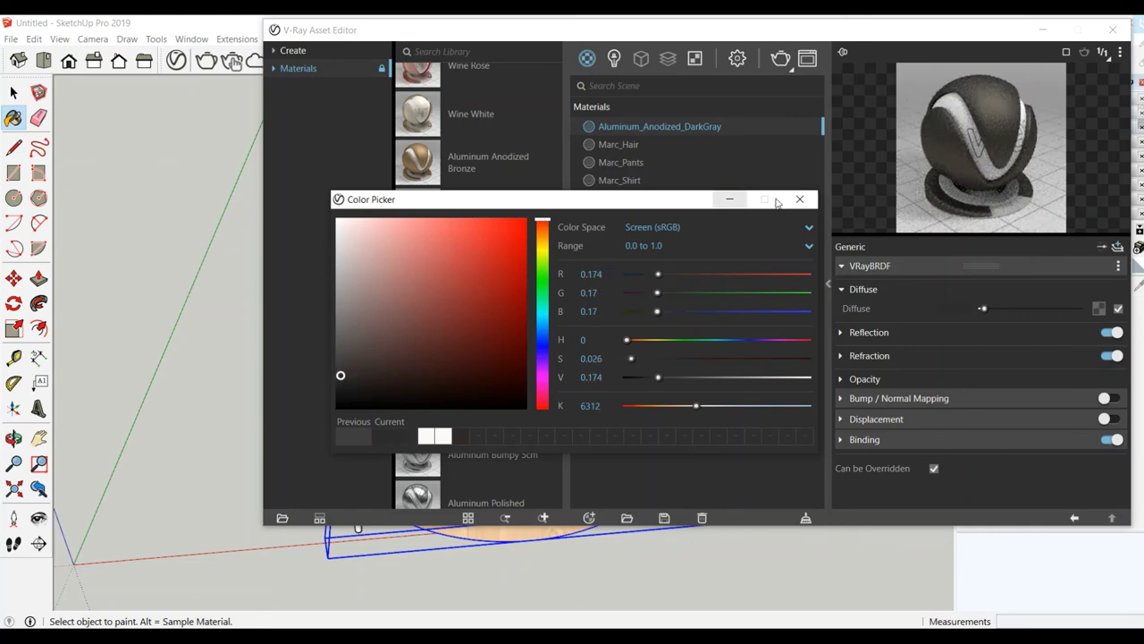
{"action": "left_click", "coordinate": [800, 199]}
- Lower reflection glossiness to 0.5 on aluminium and 0.45 on plywood
{"action": "left_click", "coordinate": [903, 329]}
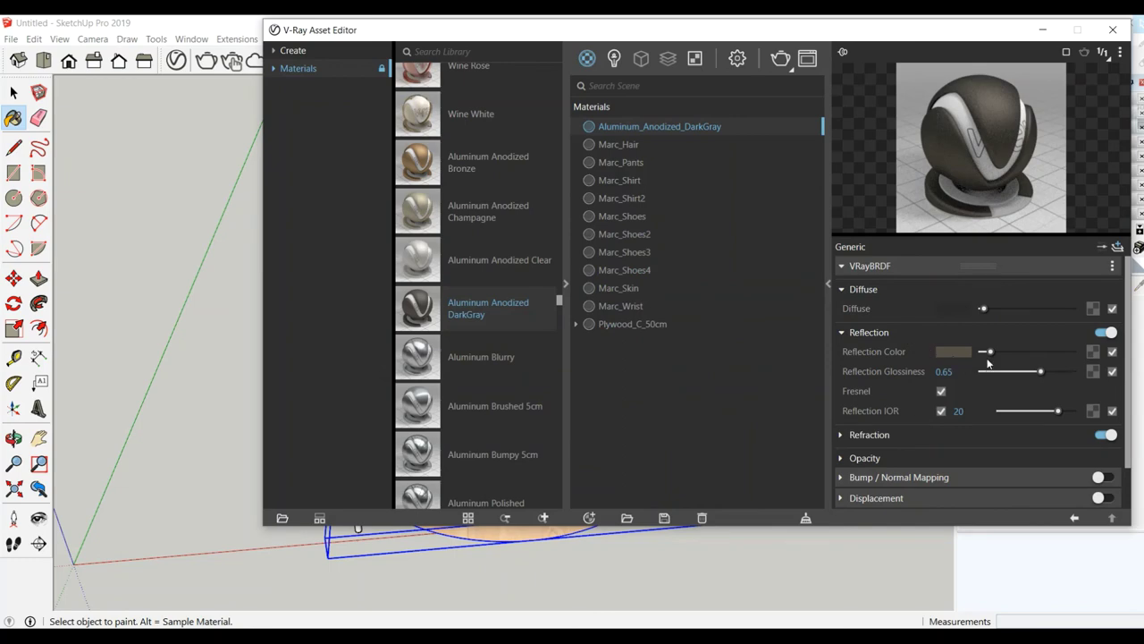
{"action": "mouse_move", "coordinate": [984, 351]}
{"action": "left_mouse_down"}
{"action": "mouse_move", "coordinate": [1027, 370]}
{"action": "mouse_move", "coordinate": [986, 351]}
{"action": "left_mouse_up"}
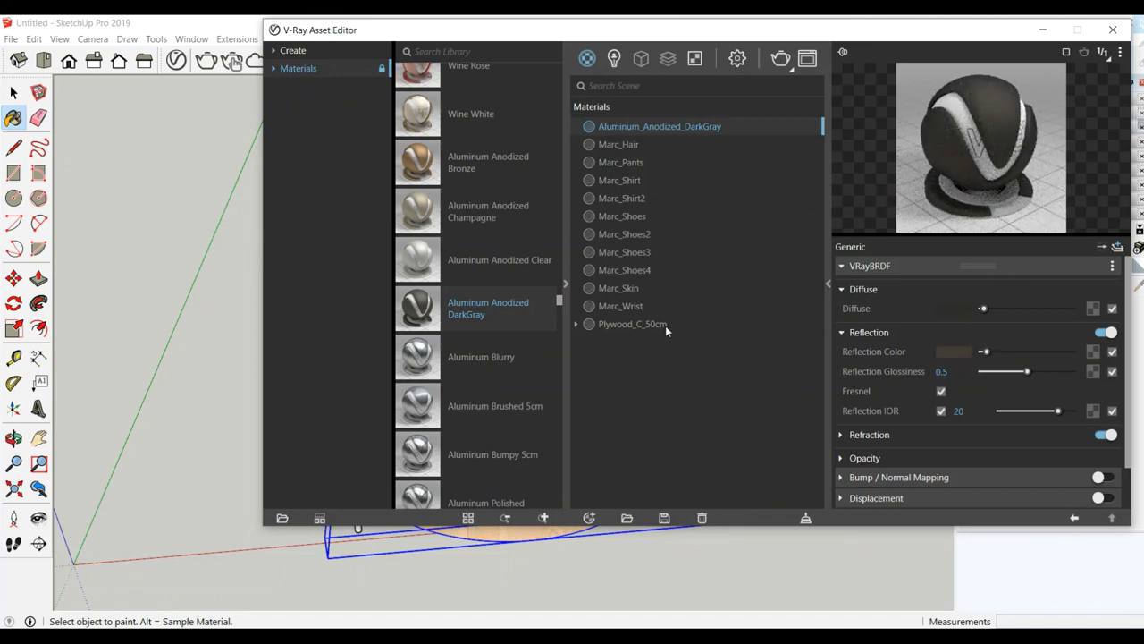
{"action": "left_click", "coordinate": [665, 325]}
{"action": "left_click", "coordinate": [875, 333]}
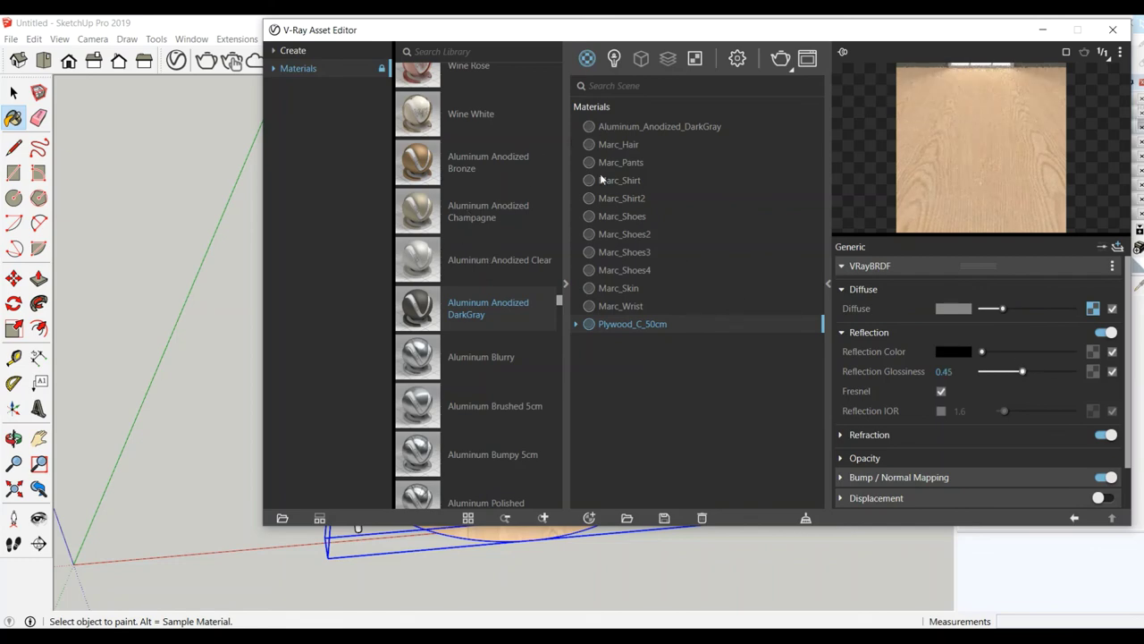
{"action": "left_click_drag", "start_coordinate": [559, 36], "coordinate": [744, 33]}
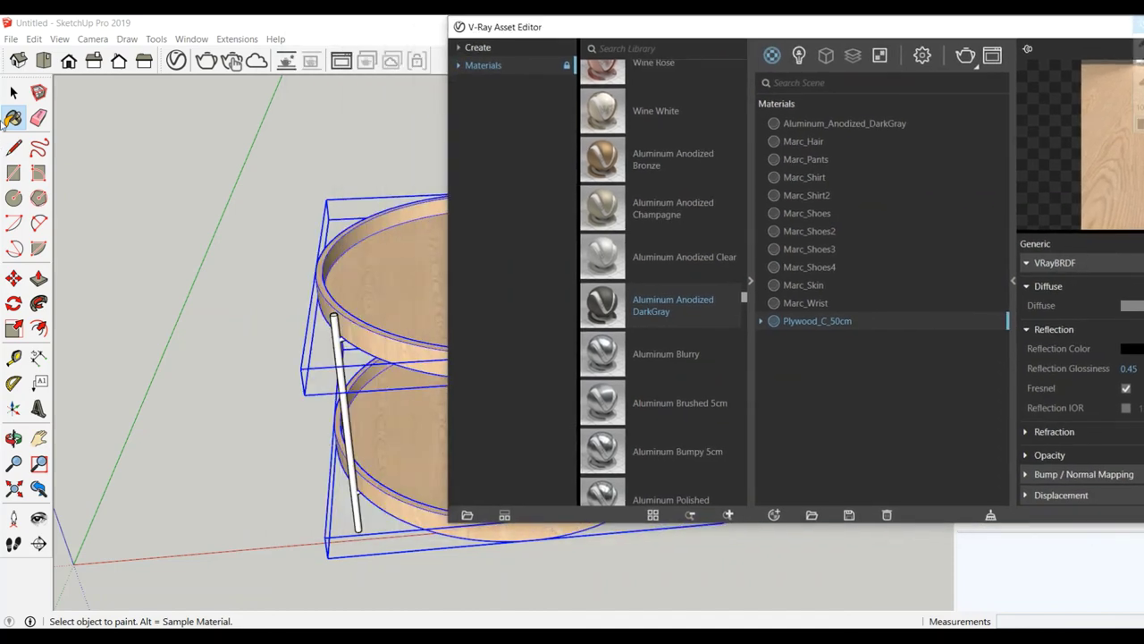
- Apply Aluminum_Anodized_DarkGray to the leg frame
{"action": "key", "text": "space"}
{"action": "left_click", "coordinate": [345, 415]}
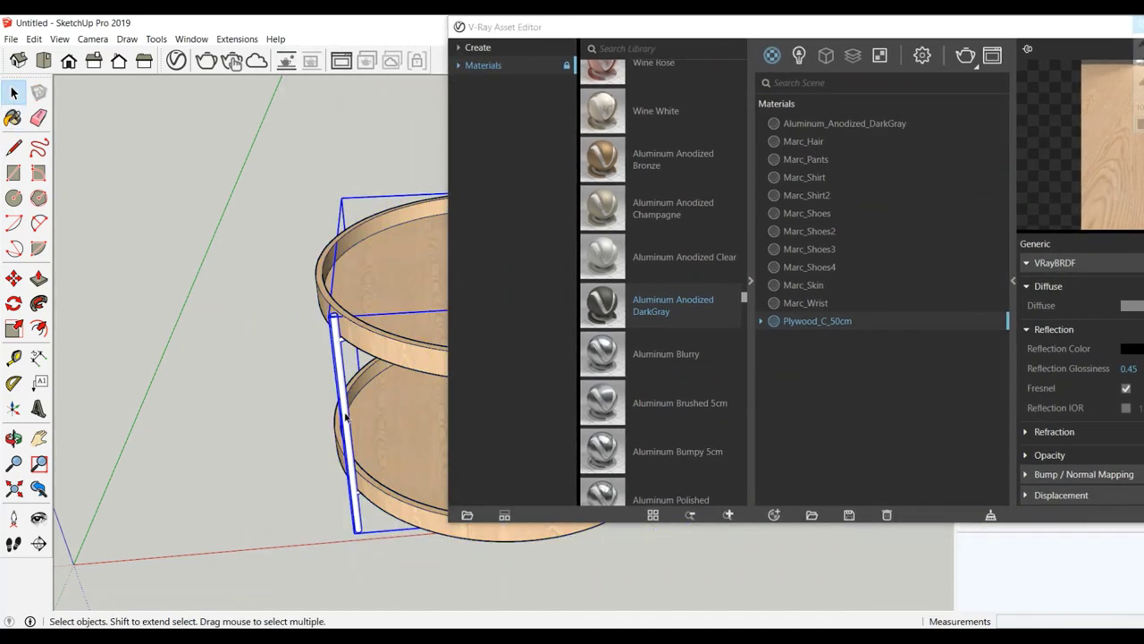
{"action": "left_click", "coordinate": [823, 124]}
{"action": "right_click", "coordinate": [822, 121]}
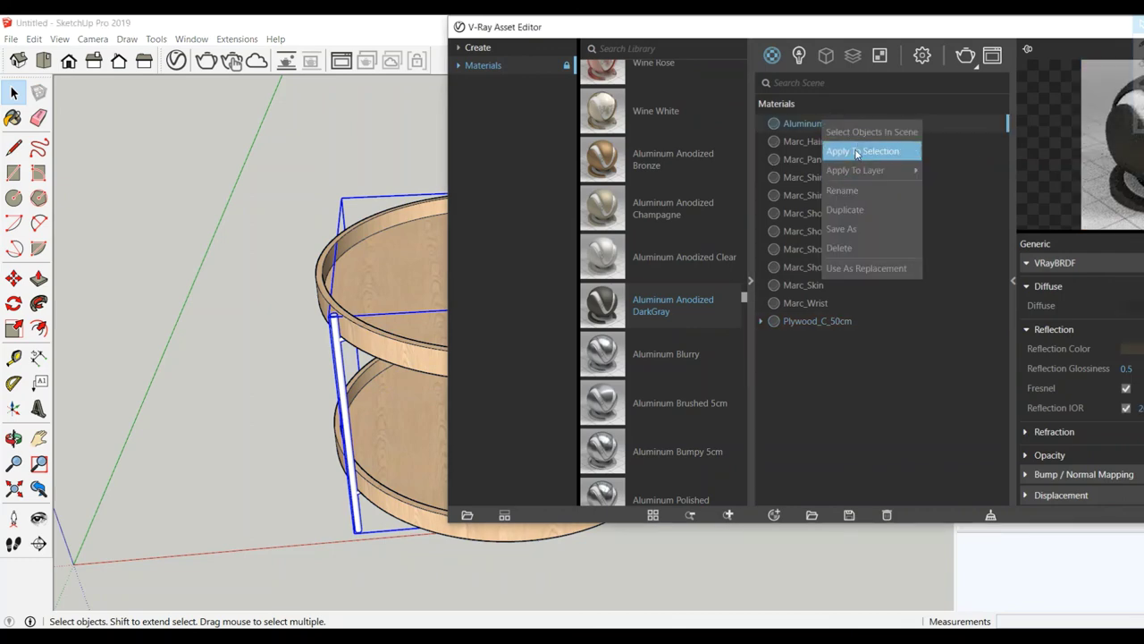
{"action": "left_click", "coordinate": [856, 152]}
{"action": "left_click_drag", "start_coordinate": [773, 34], "coordinate": [691, 420]}
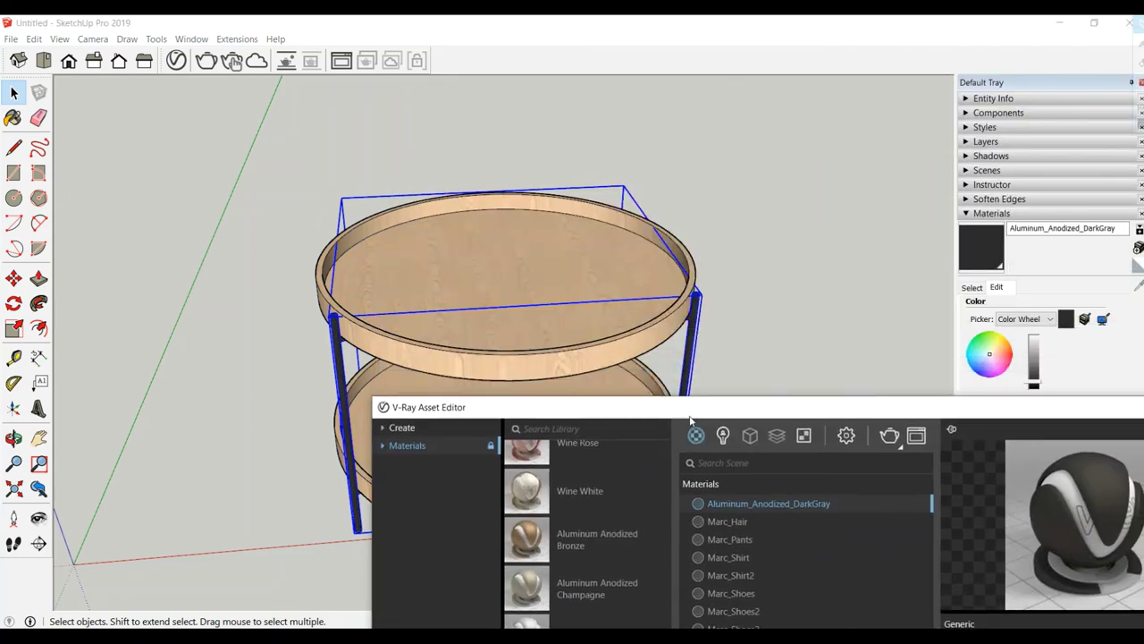
{"action": "mouse_move", "coordinate": [680, 384]}
{"action": "middle_mouse_down"}
{"action": "mouse_move", "coordinate": [587, 209]}
{"action": "mouse_move", "coordinate": [345, 107]}
{"action": "mouse_move", "coordinate": [605, 276]}
{"action": "mouse_move", "coordinate": [708, 361]}
{"action": "middle_mouse_up"}
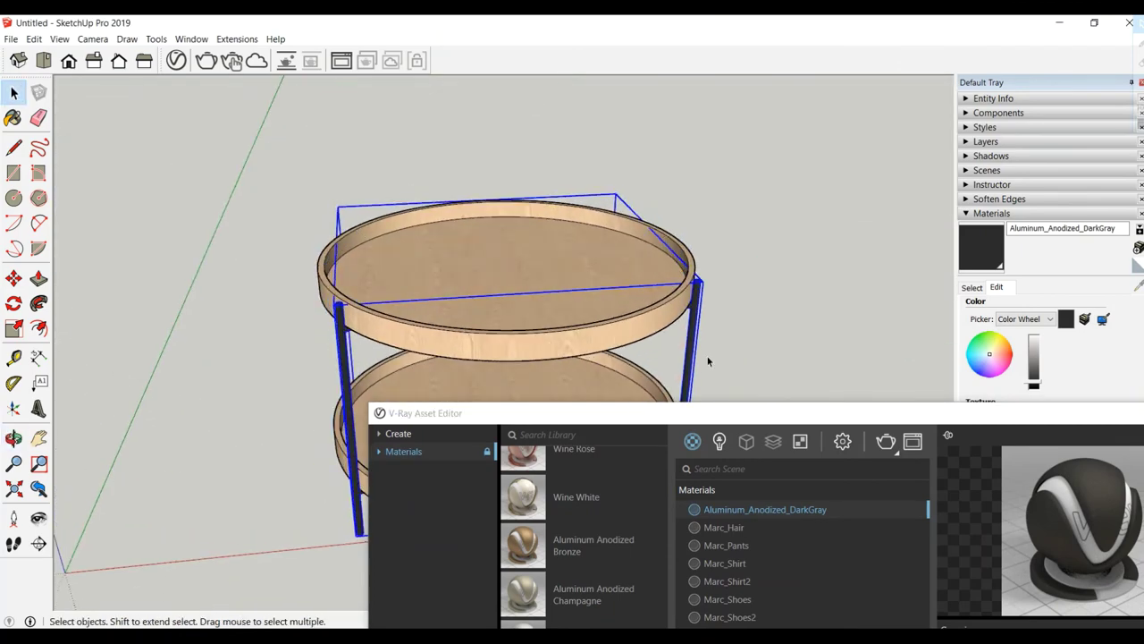
- Reposition the V-Ray editor and open its render settings
{"action": "left_click_drag", "start_coordinate": [752, 420], "coordinate": [725, 78]}
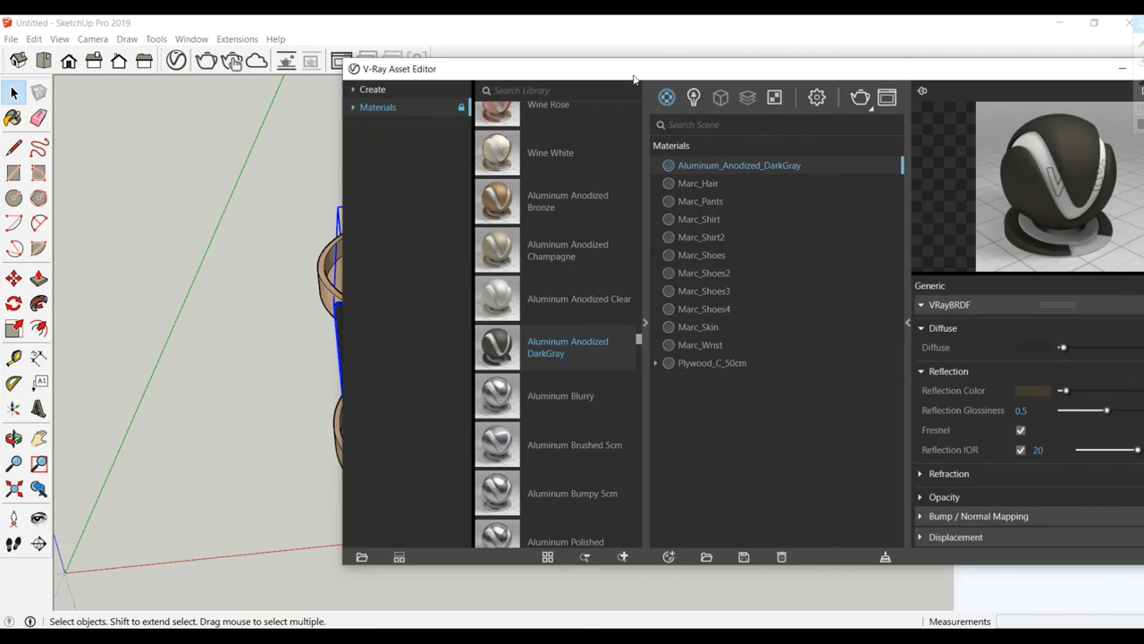
{"action": "left_click_drag", "start_coordinate": [633, 80], "coordinate": [512, 73]}
{"action": "left_click", "coordinate": [696, 94]}
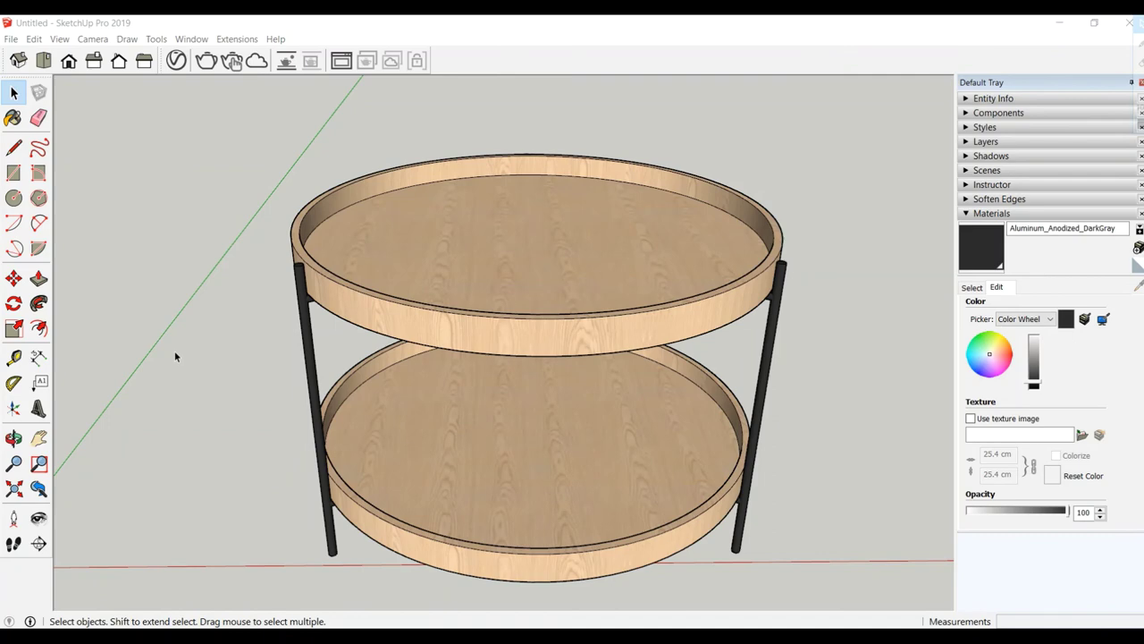
- Orbit around the finished two-tier table to view the plywood trays and dark legs
{"action": "mouse_move", "coordinate": [174, 356]}
{"action": "middle_mouse_down"}
{"action": "mouse_move", "coordinate": [478, 326]}
{"action": "mouse_move", "coordinate": [452, 286]}
{"action": "mouse_move", "coordinate": [181, 215]}
{"action": "mouse_move", "coordinate": [243, 151]}
{"action": "mouse_move", "coordinate": [204, 129]}
{"action": "mouse_move", "coordinate": [326, 370]}
{"action": "mouse_move", "coordinate": [429, 382]}
{"action": "mouse_move", "coordinate": [365, 340]}
{"action": "mouse_move", "coordinate": [394, 301]}
{"action": "mouse_move", "coordinate": [395, 322]}
{"action": "middle_mouse_up"}
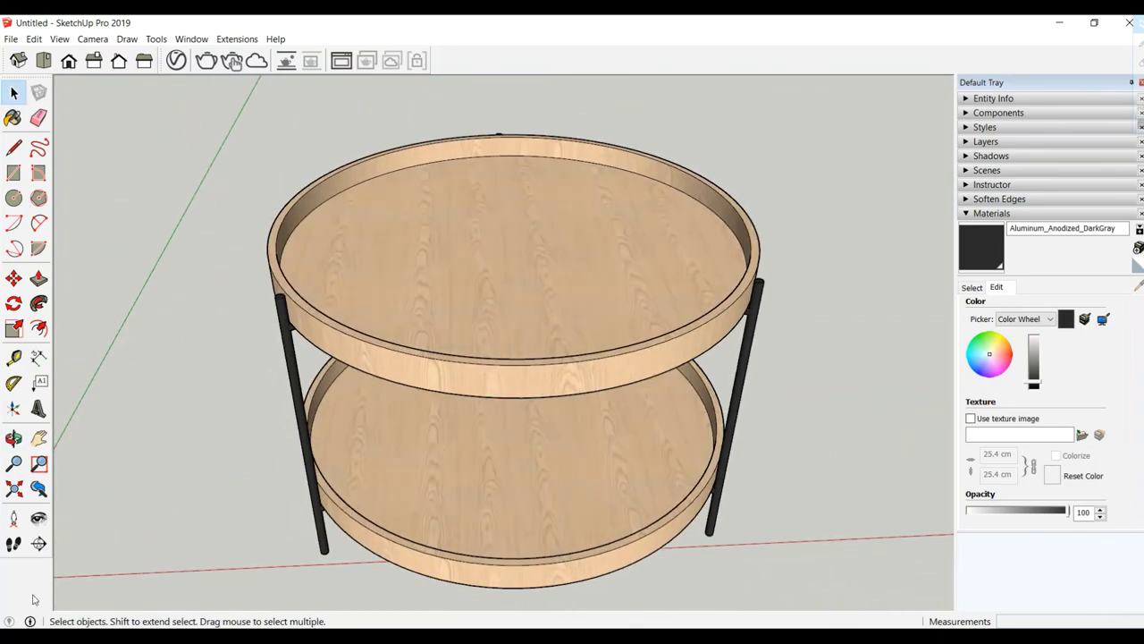